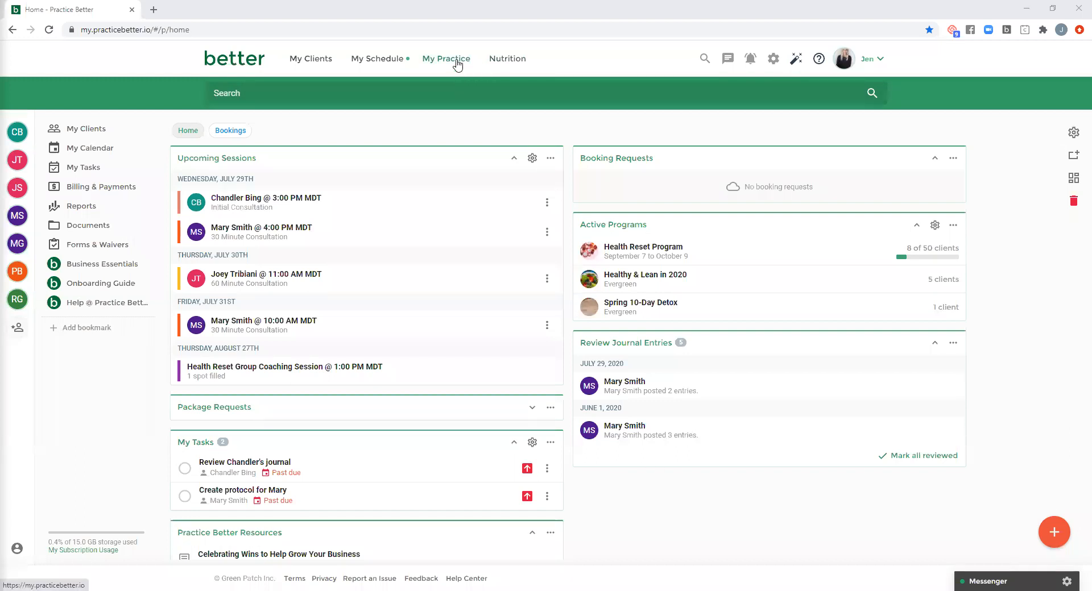
- Open the Initial Consultation service for editing from the My Services list
{"action": "left_click", "coordinate": [456, 62]}
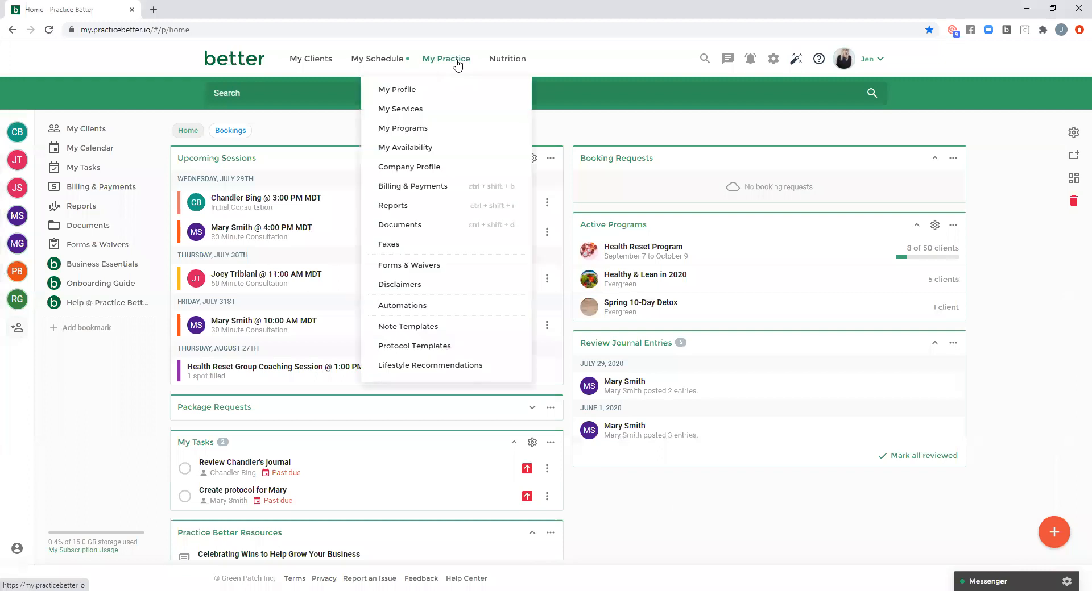
{"action": "left_click", "coordinate": [429, 110]}
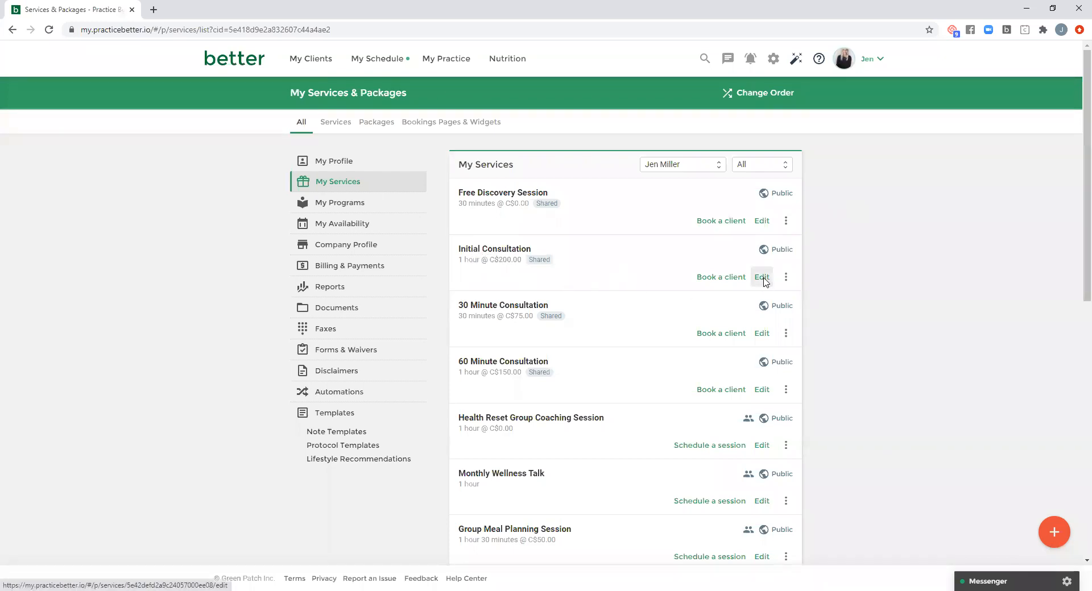
{"action": "left_click", "coordinate": [762, 278]}
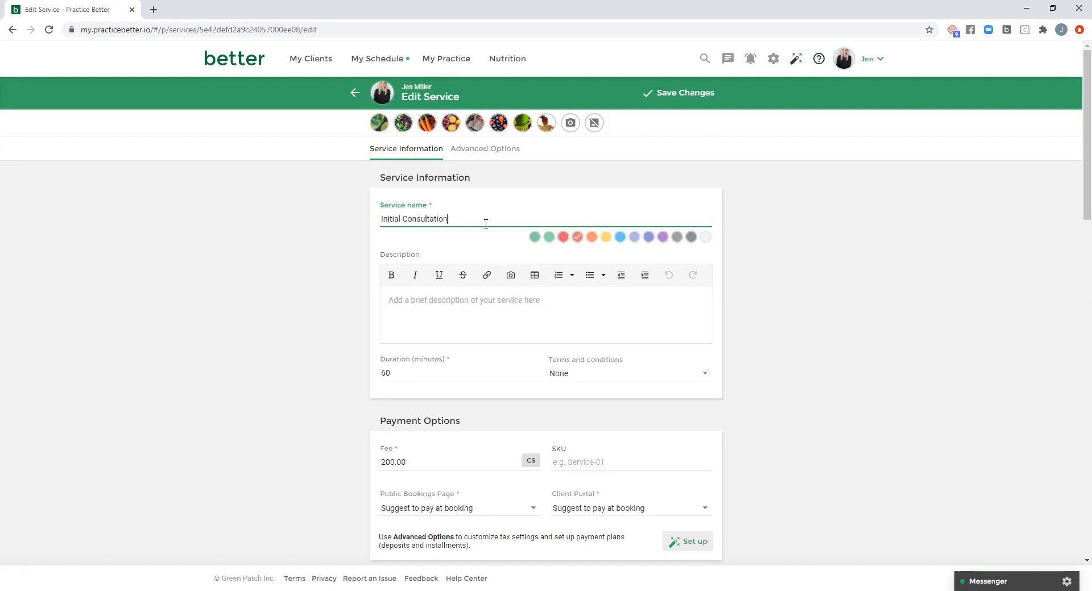
- Review the service's payment options, including the fee display and payment choices for the Public Bookings Page
{"action": "scroll", "coordinate": [717, 308], "scroll_direction": "down", "scroll_amount": 1}
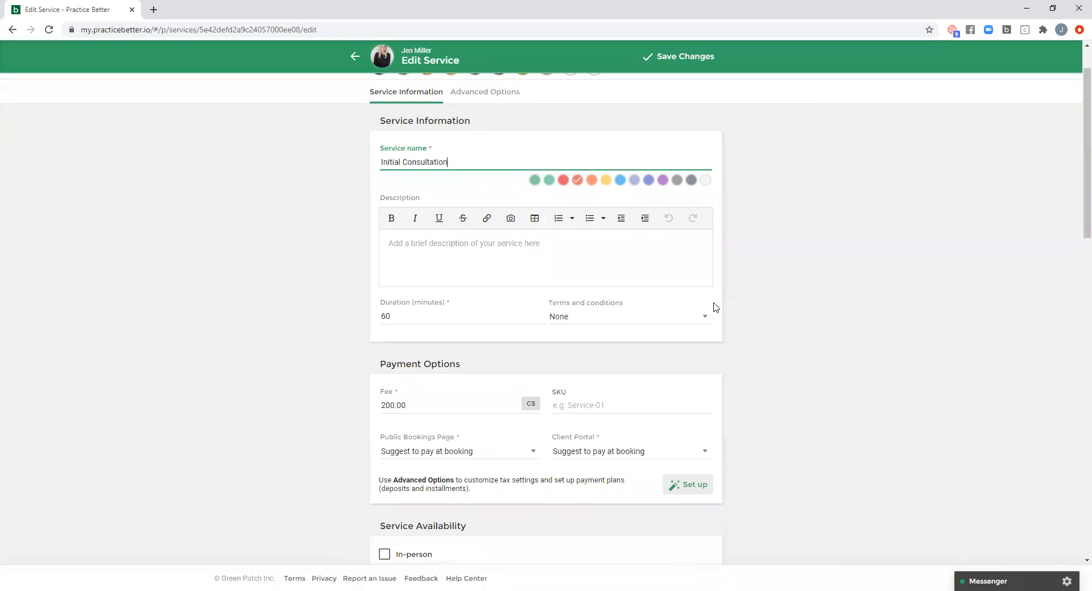
{"action": "scroll", "coordinate": [756, 306], "scroll_direction": "down", "scroll_amount": 2}
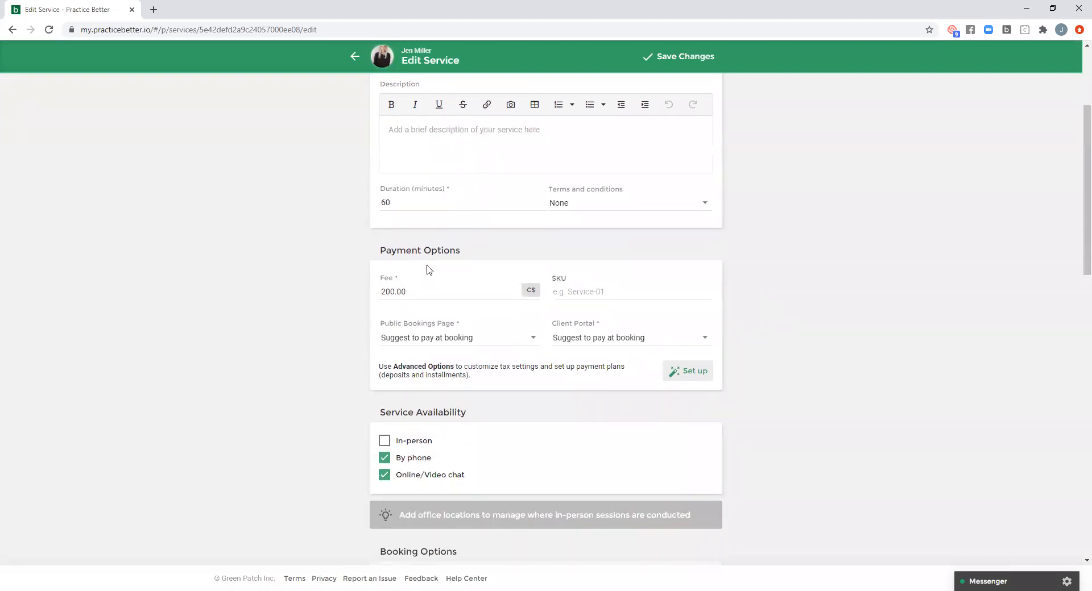
{"action": "left_click_drag", "start_coordinate": [372, 257], "coordinate": [373, 253]}
{"action": "left_click", "coordinate": [469, 256]}
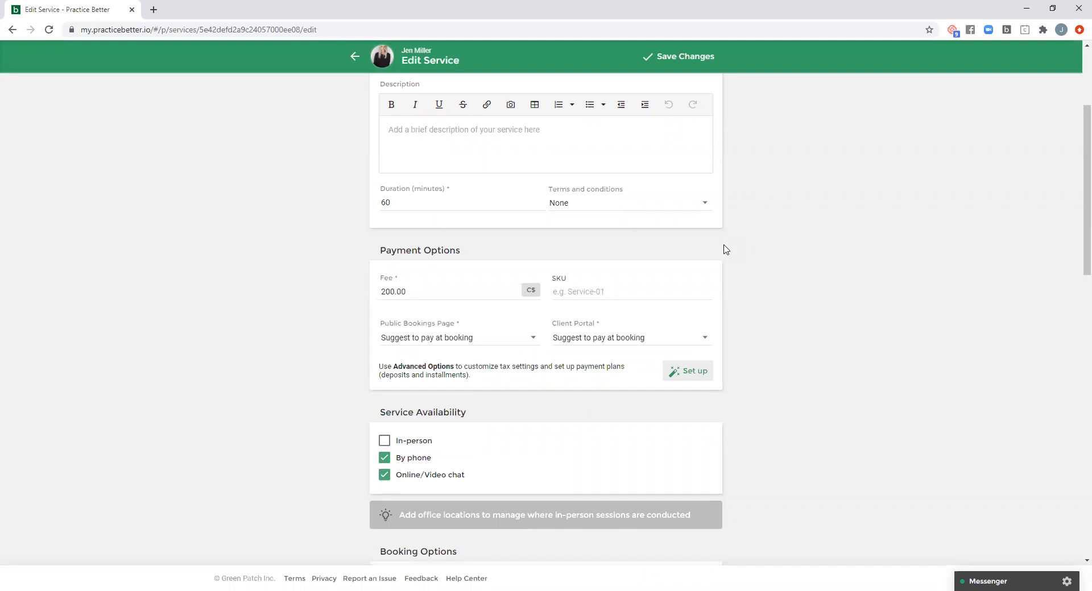
{"action": "scroll", "coordinate": [757, 245], "scroll_direction": "down", "scroll_amount": 1}
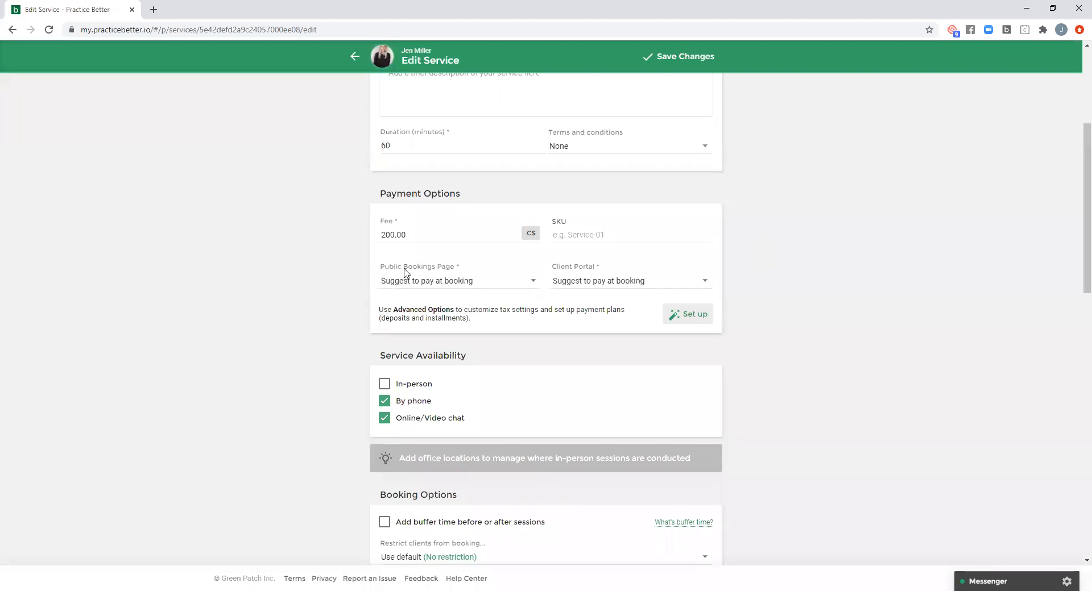
{"action": "left_click", "coordinate": [495, 283]}
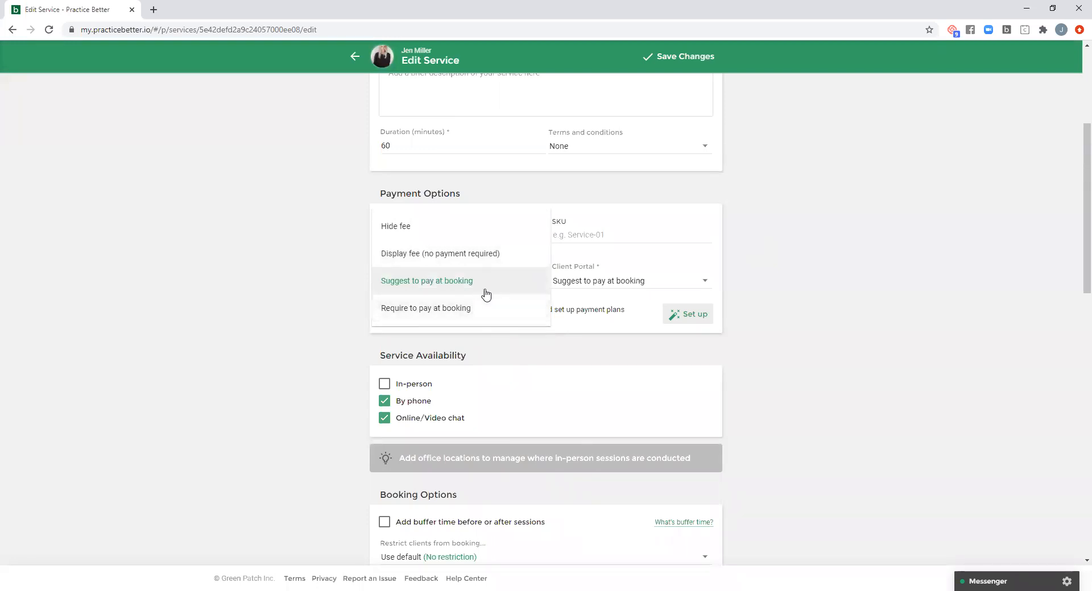
{"action": "left_click", "coordinate": [776, 276]}
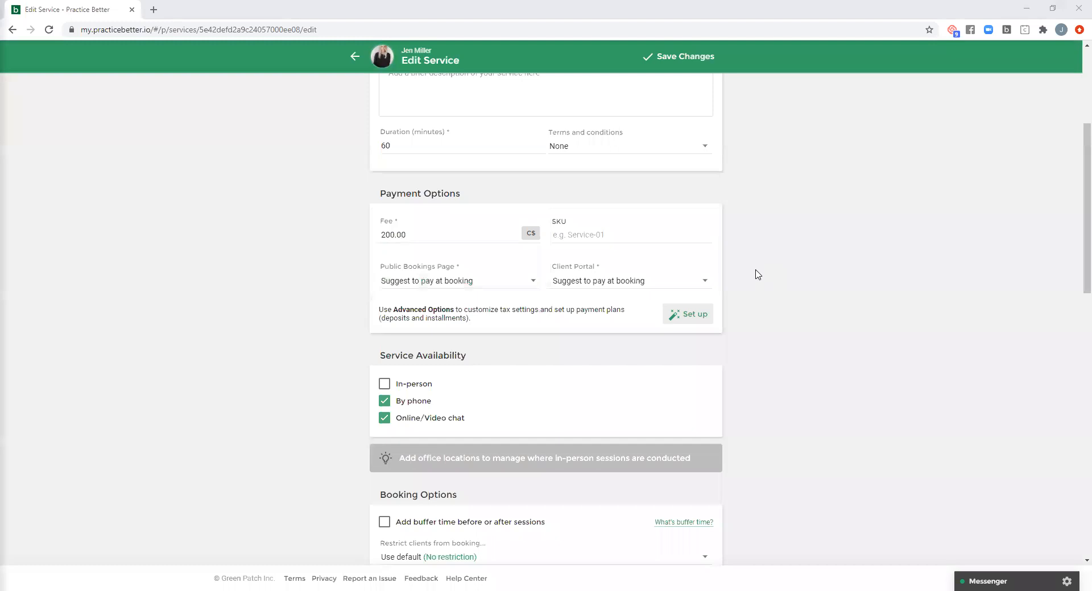
- Inspect the Session Booked + Booking Request Confirmed email template in the service's notification options and close it without changes
{"action": "scroll", "coordinate": [757, 275], "scroll_direction": "down", "scroll_amount": 3}
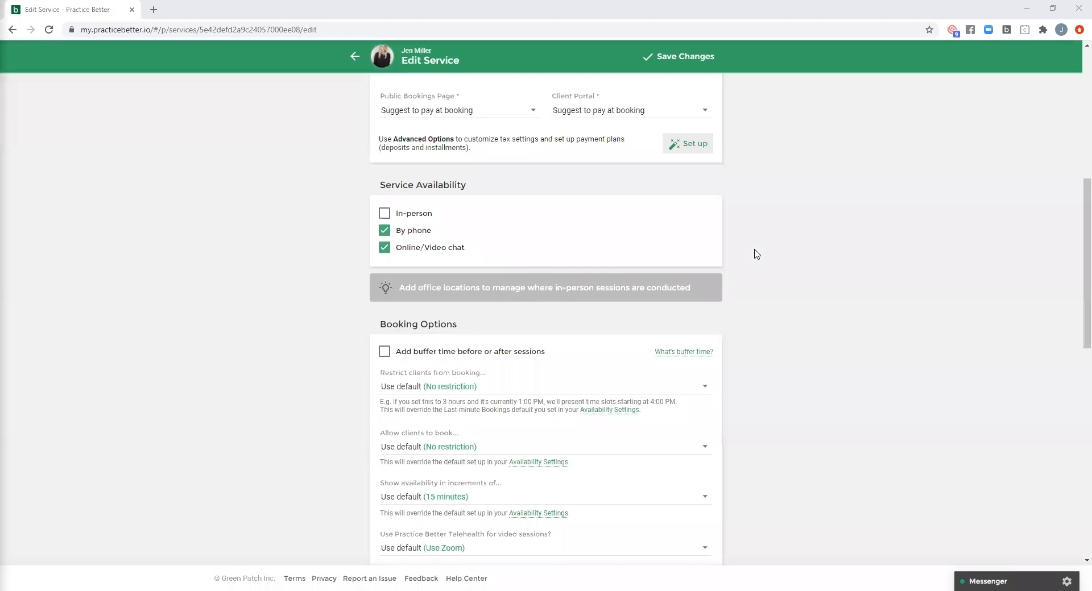
{"action": "scroll", "coordinate": [757, 254], "scroll_direction": "down", "scroll_amount": 9}
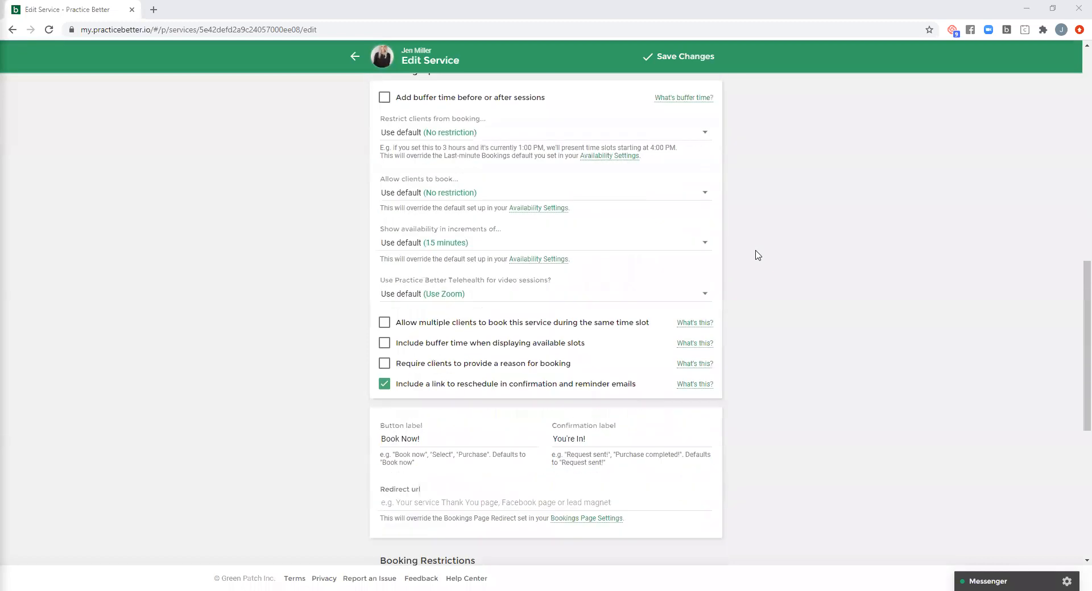
{"action": "scroll", "coordinate": [719, 285], "scroll_direction": "down", "scroll_amount": 2}
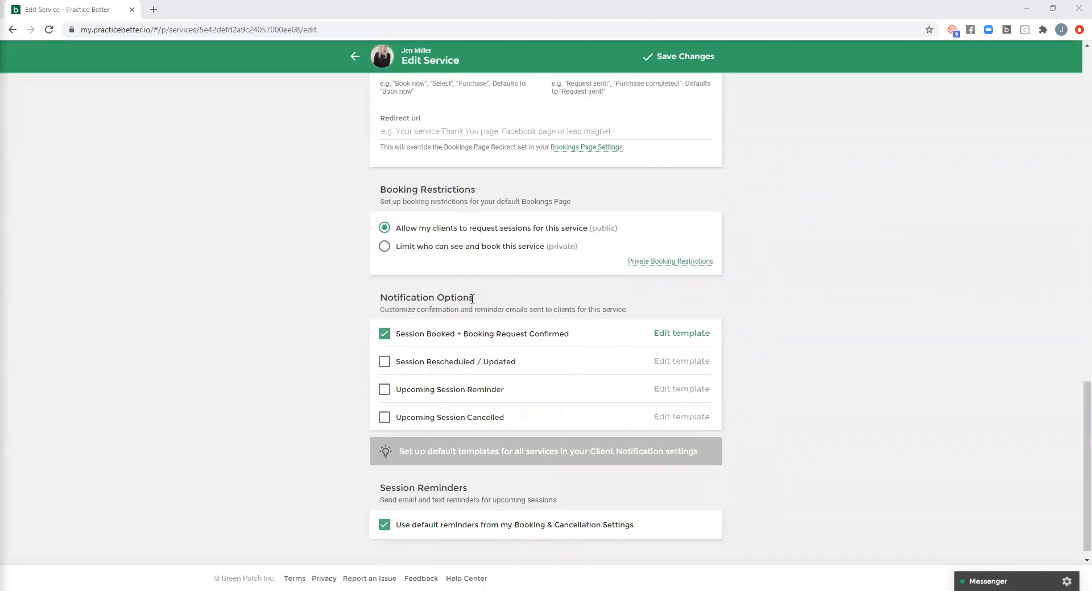
{"action": "scroll", "coordinate": [482, 296], "scroll_direction": "down", "scroll_amount": 1}
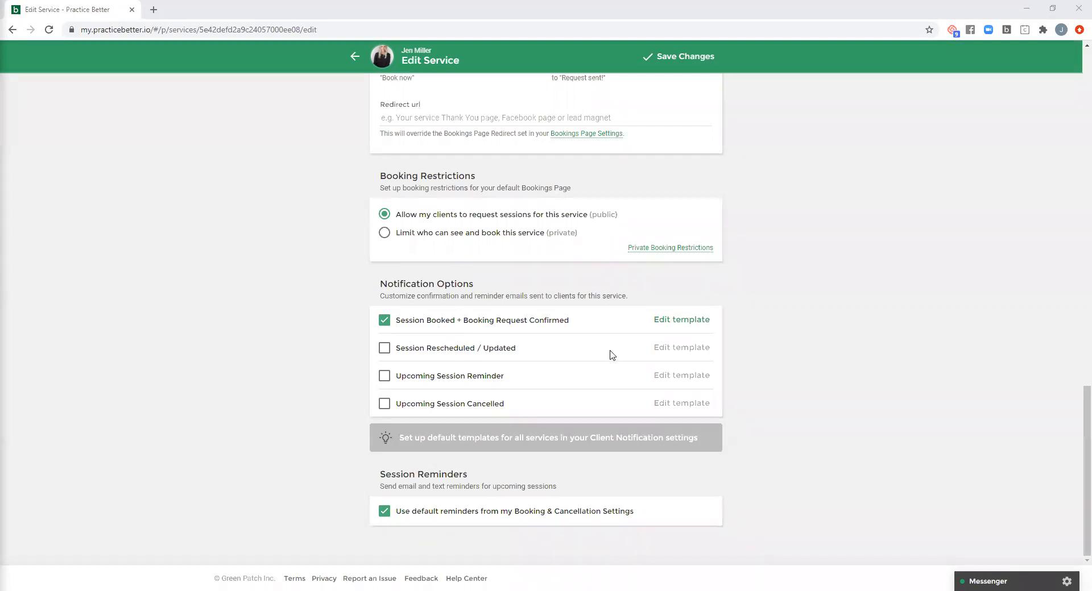
{"action": "left_click", "coordinate": [677, 323]}
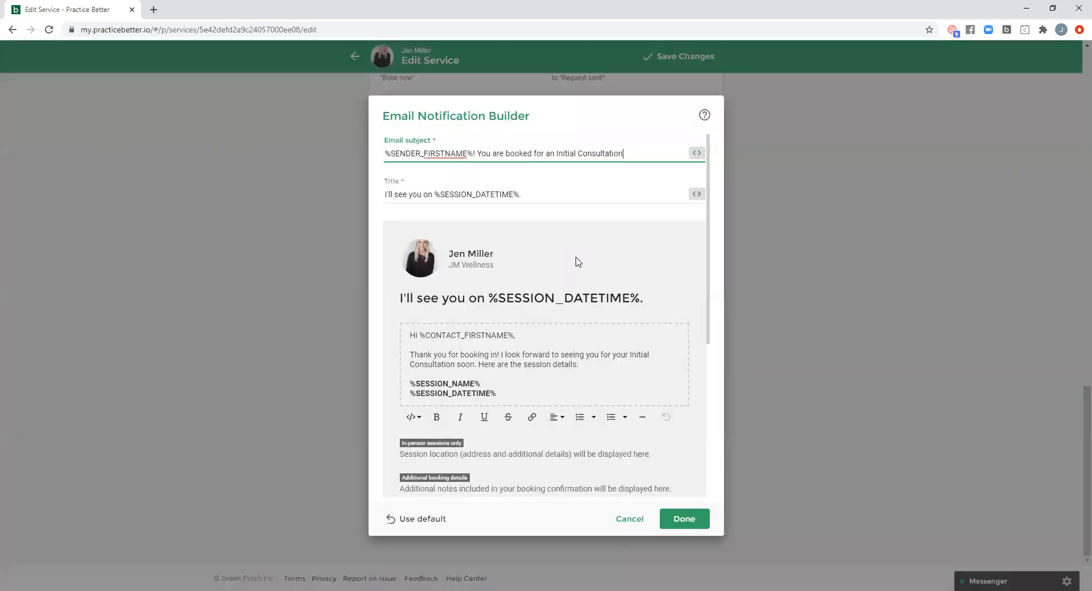
{"action": "left_click_drag", "start_coordinate": [503, 394], "coordinate": [410, 334]}
{"action": "left_click", "coordinate": [549, 346]}
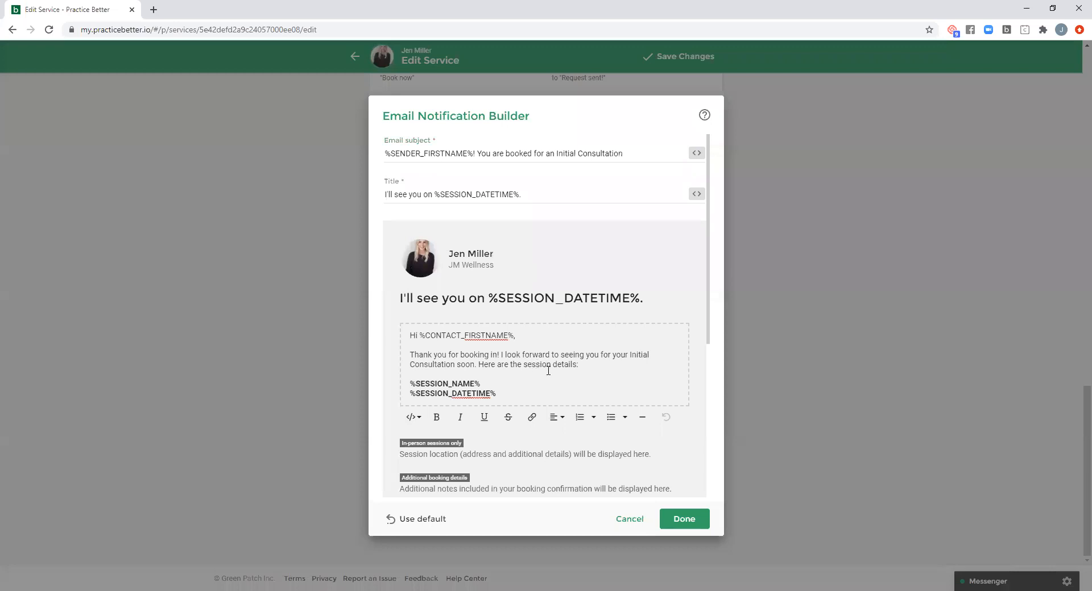
{"action": "left_click", "coordinate": [630, 519]}
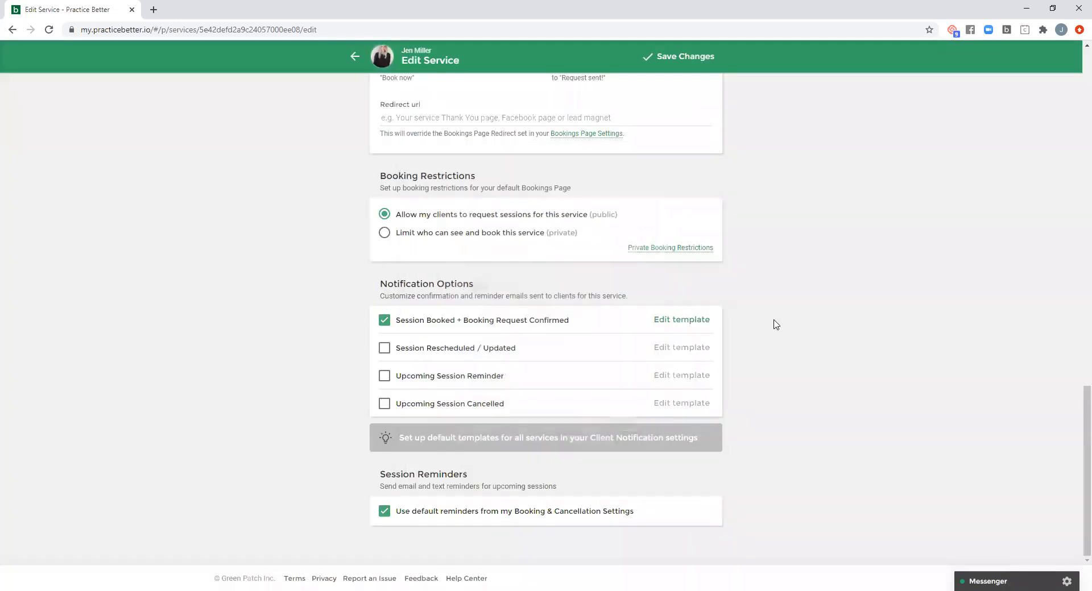
- Open the service's Advanced Options and review its fee, tax, payment plan and Bookings Page Forms settings
{"action": "scroll", "coordinate": [764, 331], "scroll_direction": "up", "scroll_amount": 15}
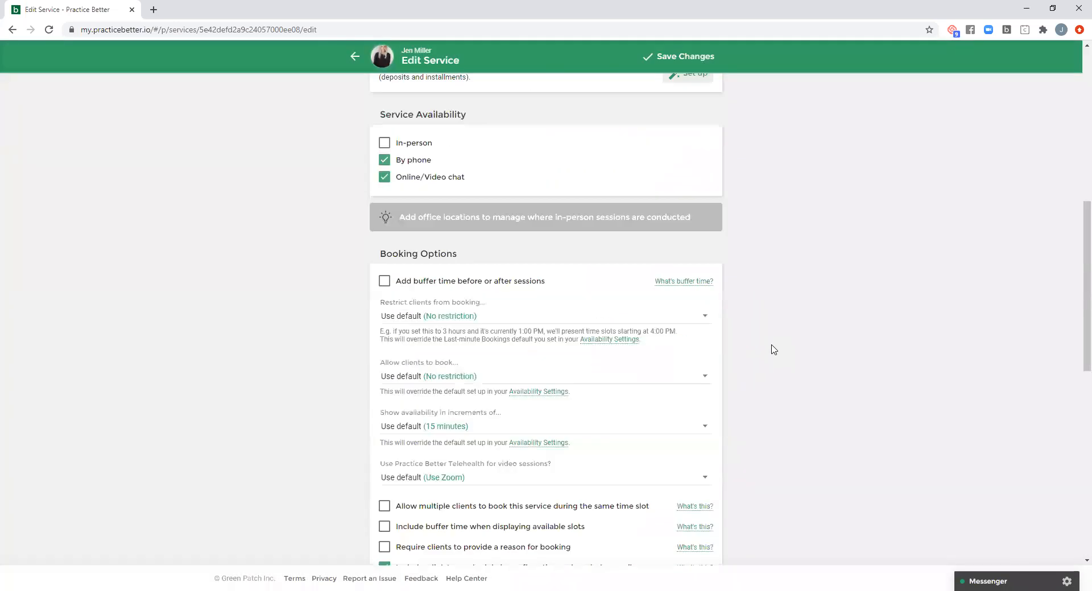
{"action": "scroll", "coordinate": [773, 344], "scroll_direction": "up", "scroll_amount": 3}
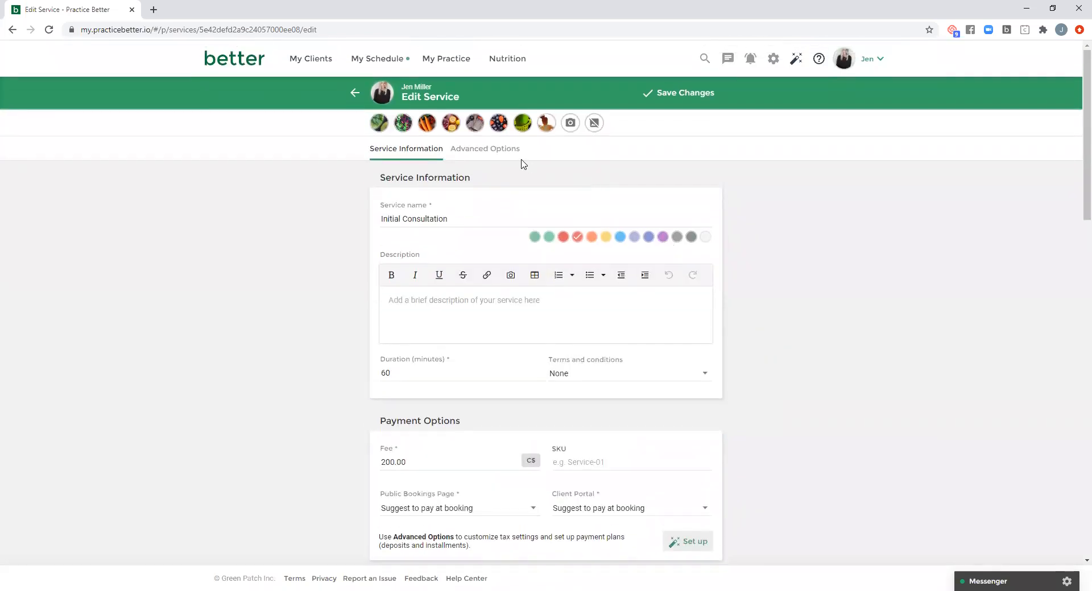
{"action": "left_click", "coordinate": [500, 149]}
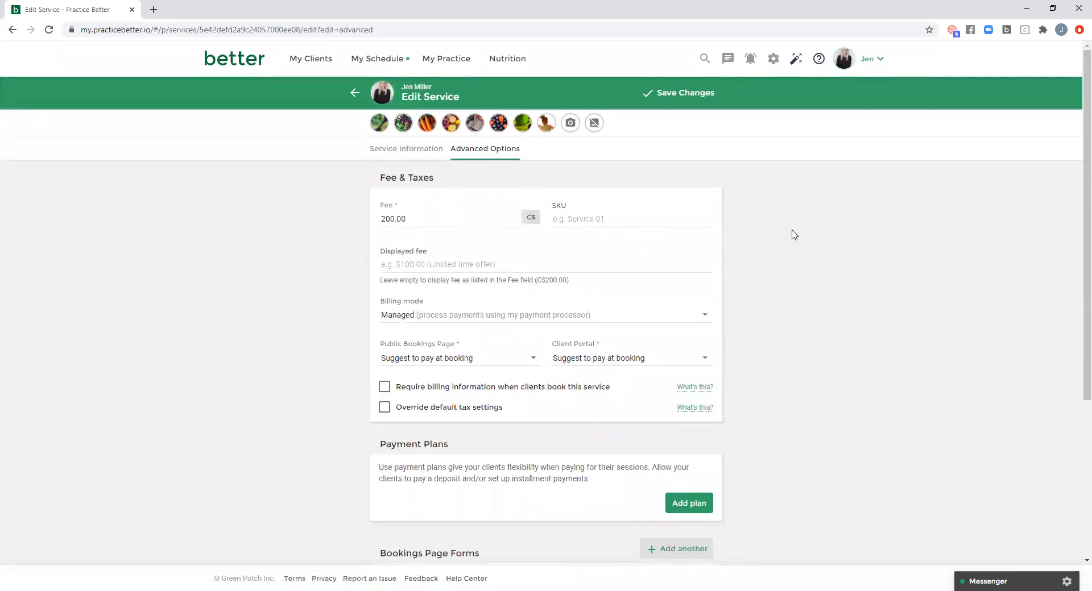
{"action": "scroll", "coordinate": [792, 238], "scroll_direction": "down", "scroll_amount": 2}
{"action": "scroll", "coordinate": [792, 239], "scroll_direction": "down", "scroll_amount": 2}
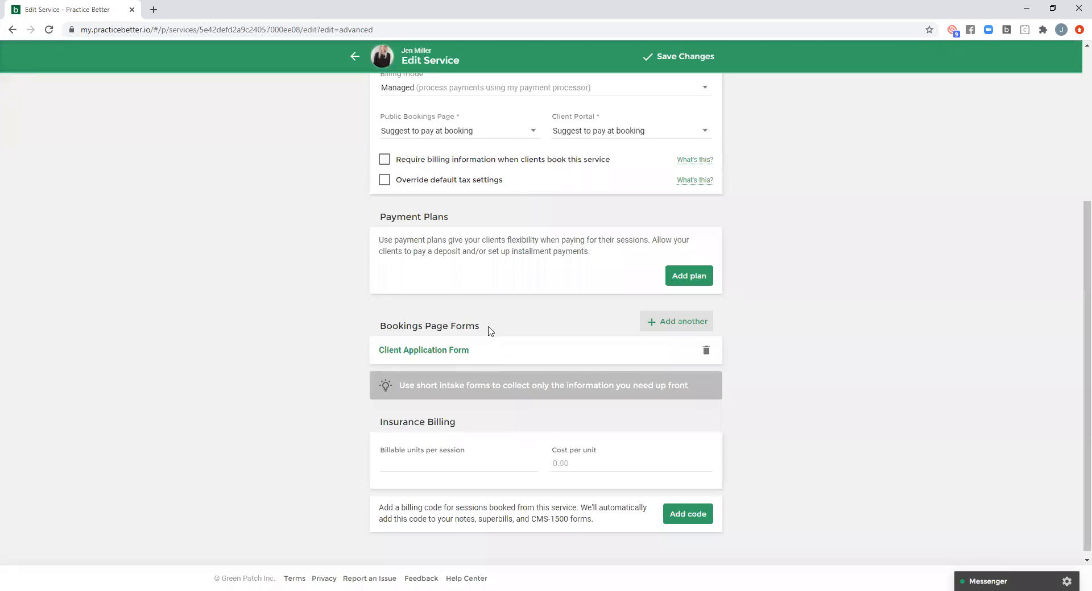
- Look through the forms that can be added to the Bookings Page Forms and leave without adding one
{"action": "left_click", "coordinate": [675, 324]}
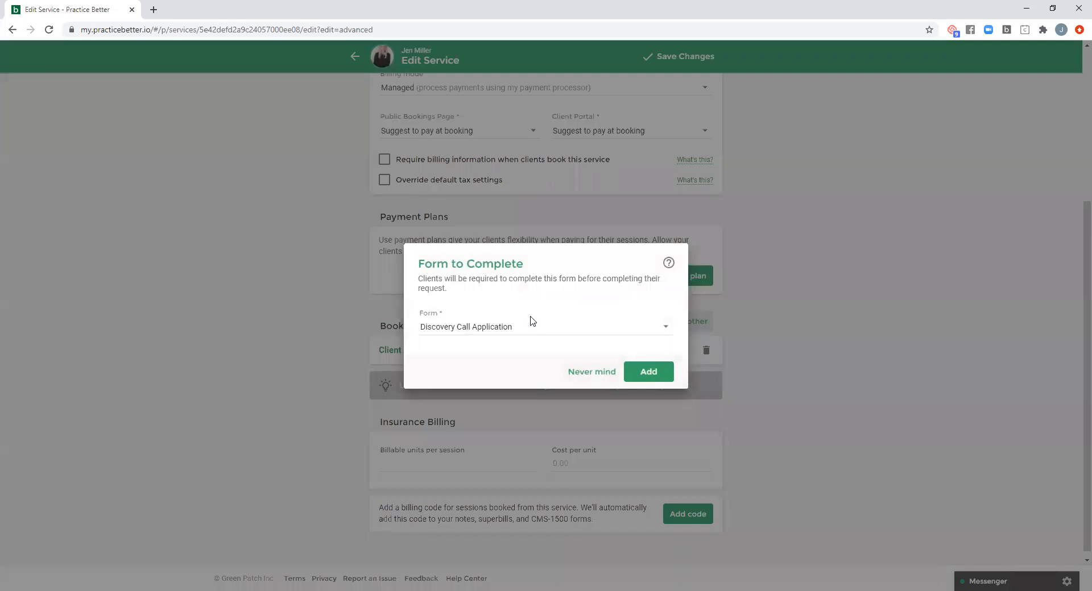
{"action": "left_click", "coordinate": [518, 331]}
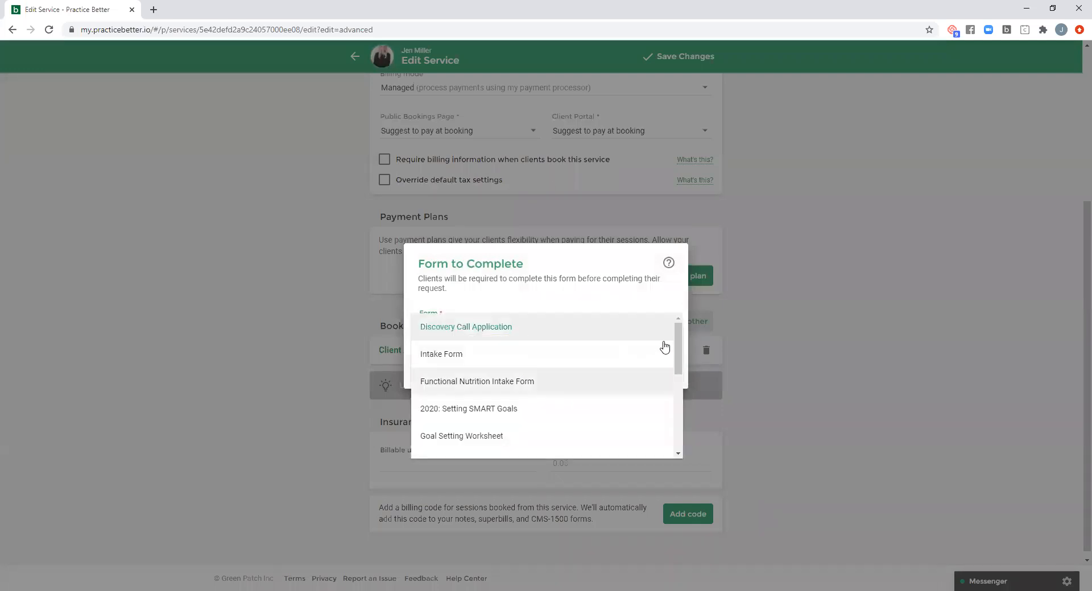
{"action": "scroll", "coordinate": [674, 381], "scroll_direction": "down", "scroll_amount": 5}
{"action": "scroll", "coordinate": [680, 369], "scroll_direction": "up", "scroll_amount": 5}
{"action": "left_click", "coordinate": [597, 335]}
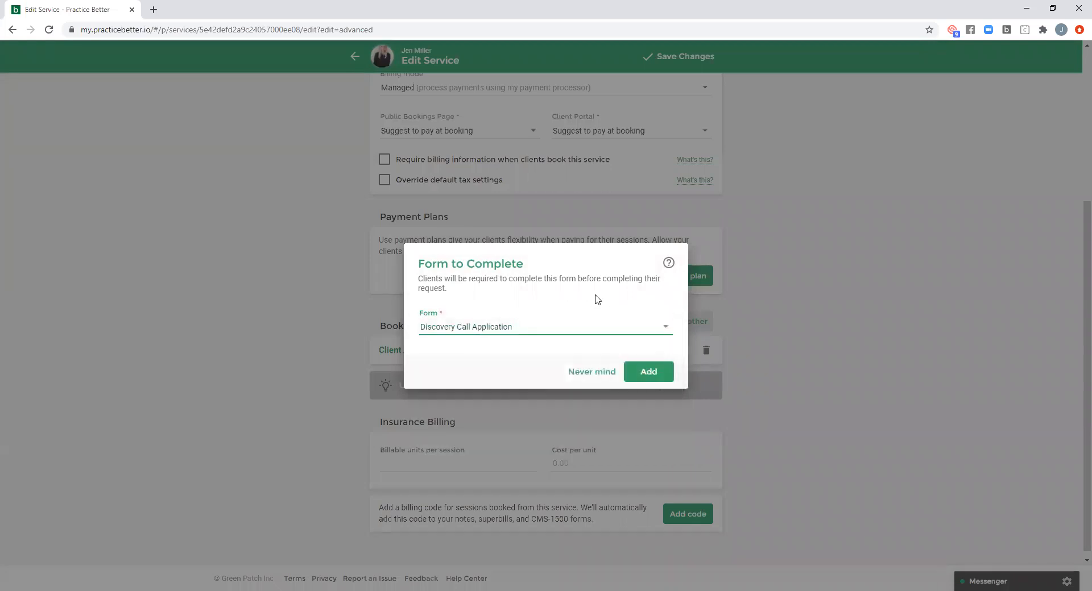
{"action": "left_click", "coordinate": [594, 373]}
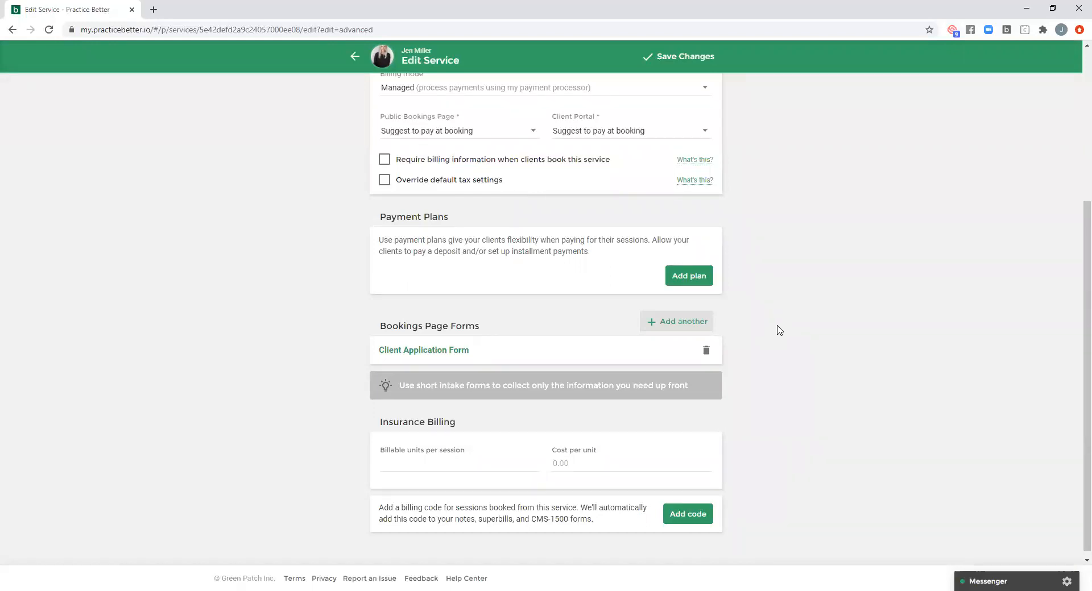
- Return to the Service Information and save the Initial Consultation service
{"action": "scroll", "coordinate": [778, 330], "scroll_direction": "down", "scroll_amount": 1}
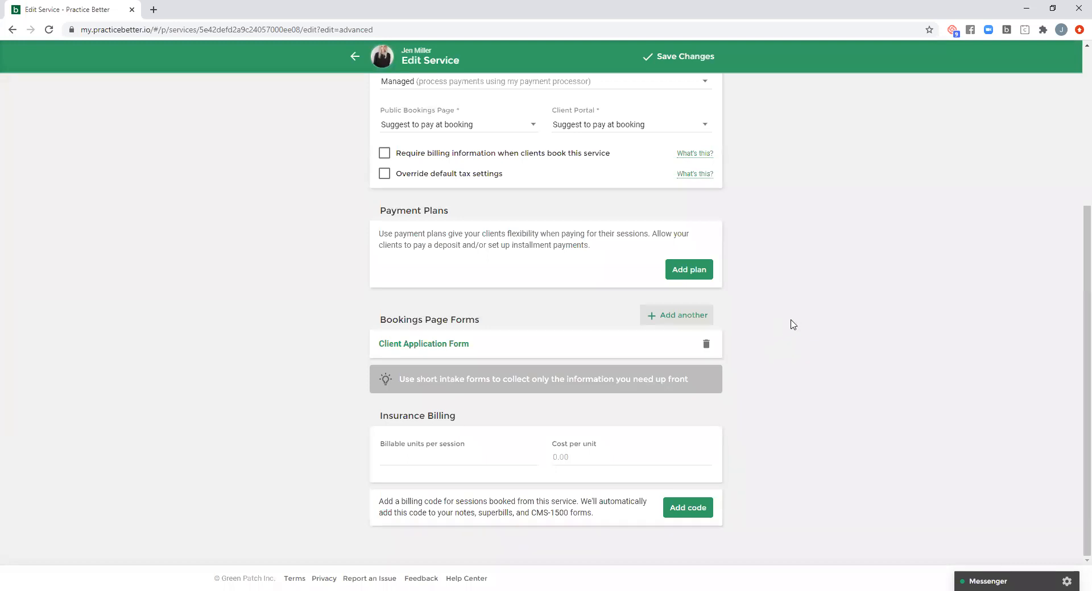
{"action": "scroll", "coordinate": [789, 324], "scroll_direction": "up", "scroll_amount": 5}
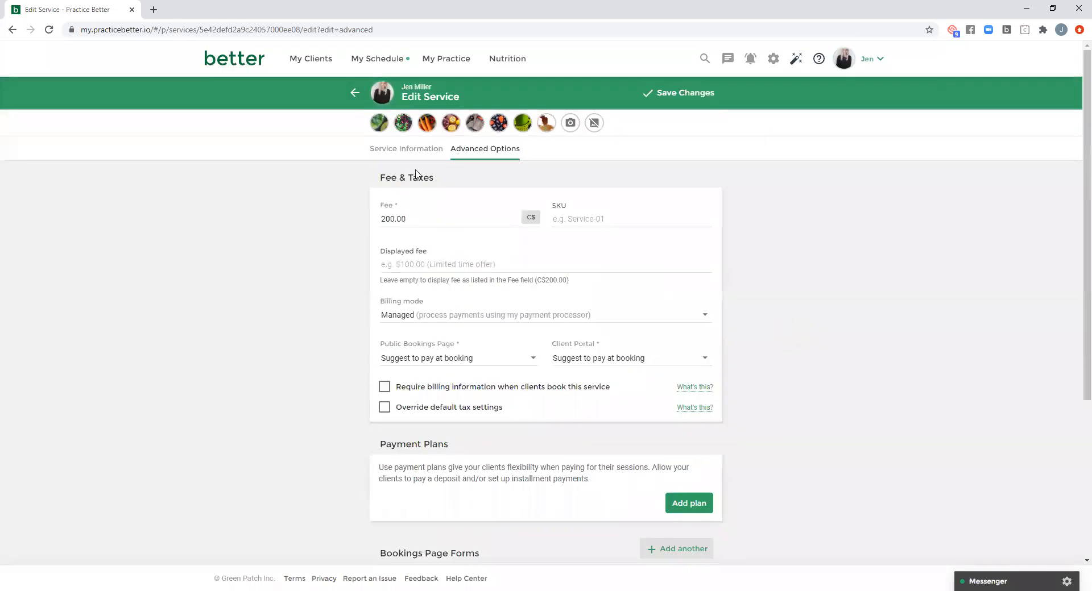
{"action": "left_click", "coordinate": [355, 94]}
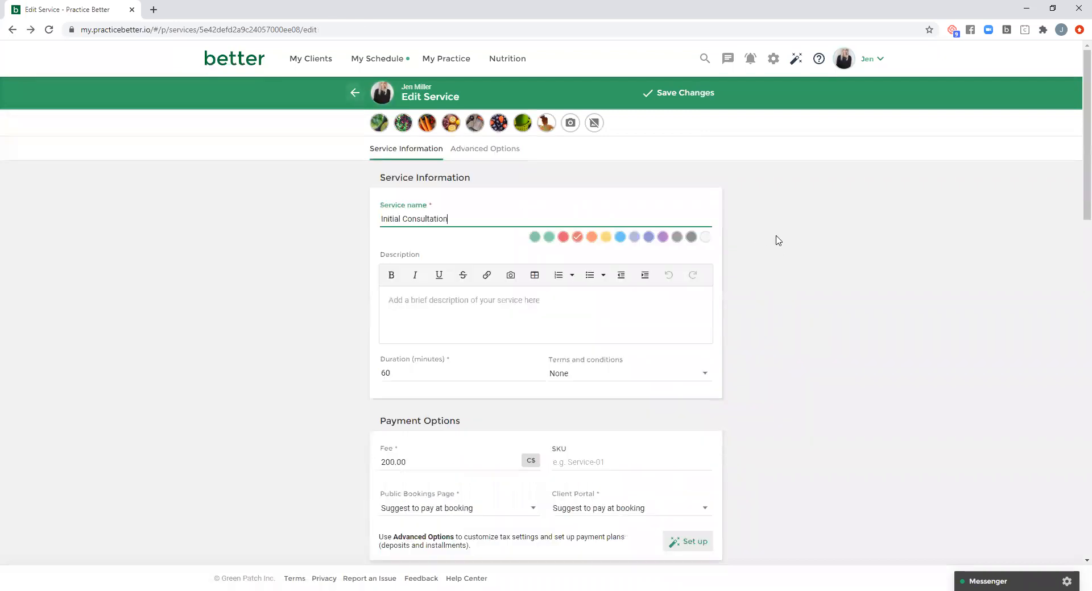
{"action": "left_click", "coordinate": [693, 96]}
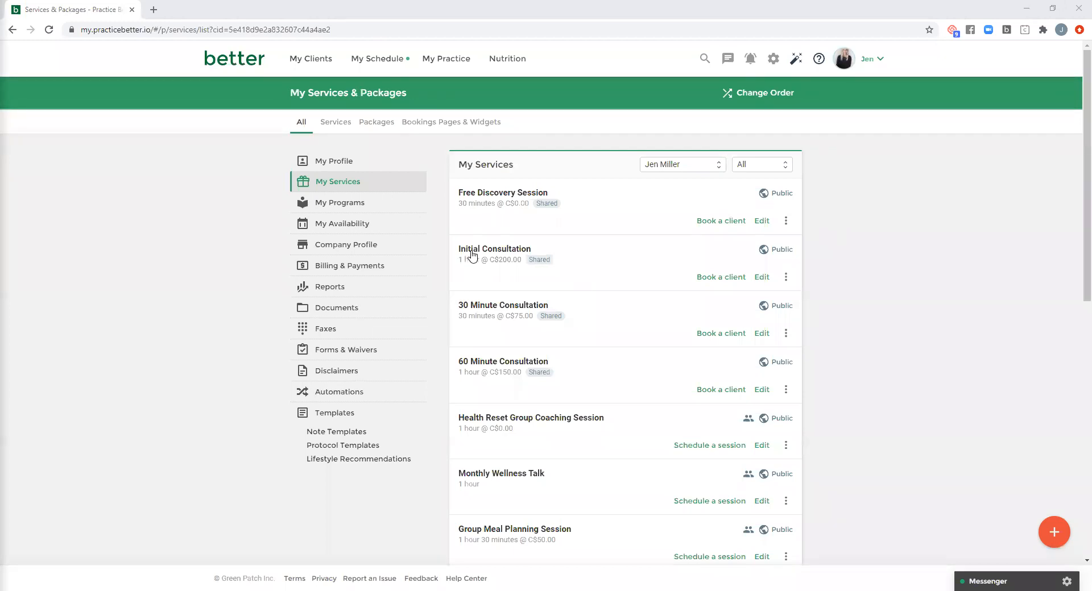
- Open My Availability and examine the Monday slot's recurrence and service availability, closing it without changes
{"action": "left_click", "coordinate": [454, 63]}
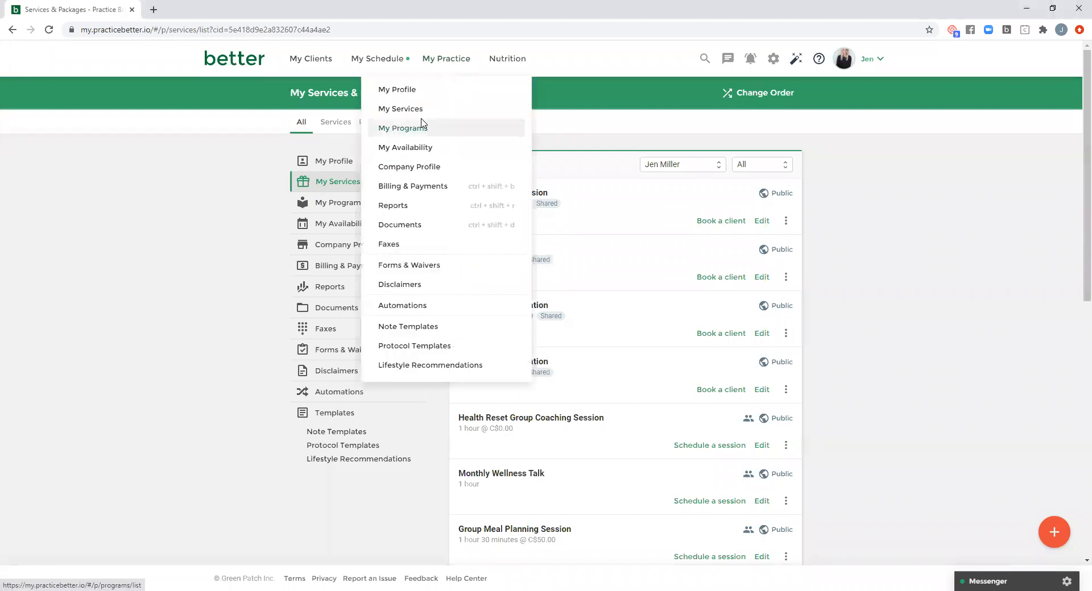
{"action": "left_click", "coordinate": [402, 148]}
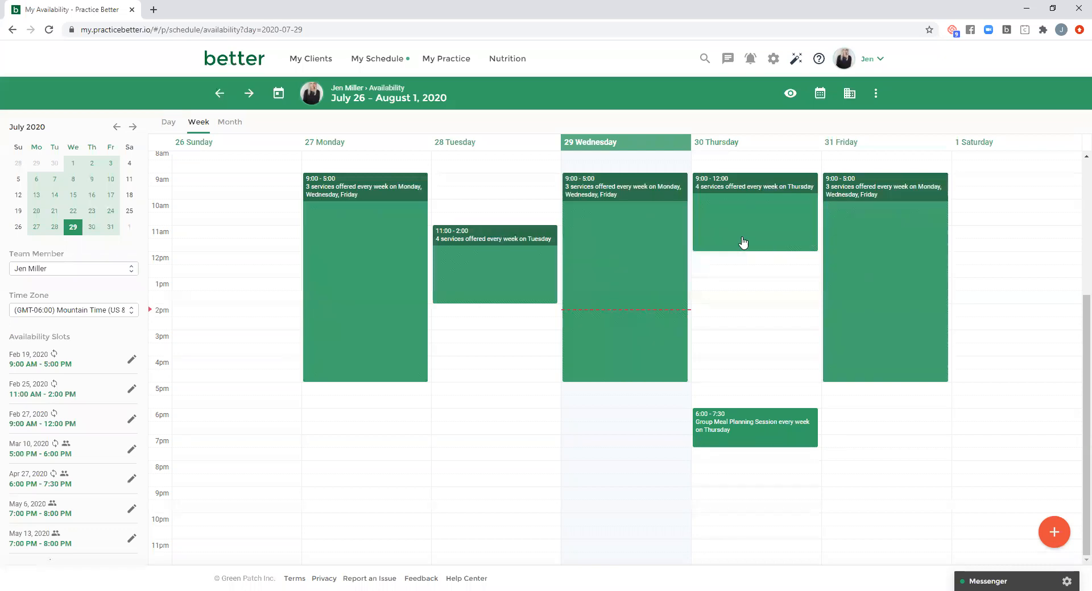
{"action": "left_click", "coordinate": [358, 235]}
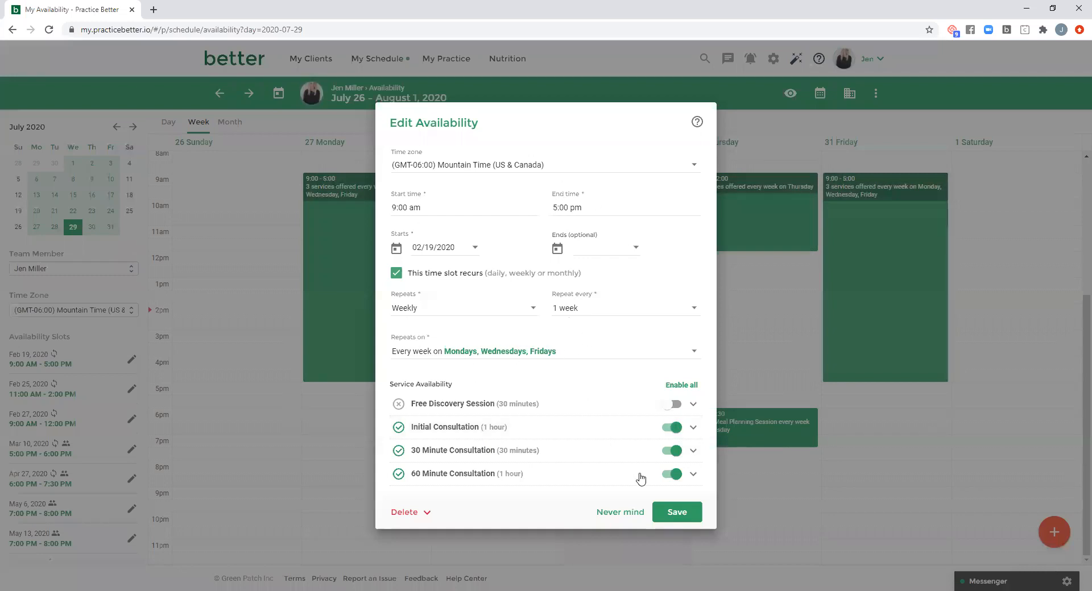
{"action": "left_click", "coordinate": [625, 513]}
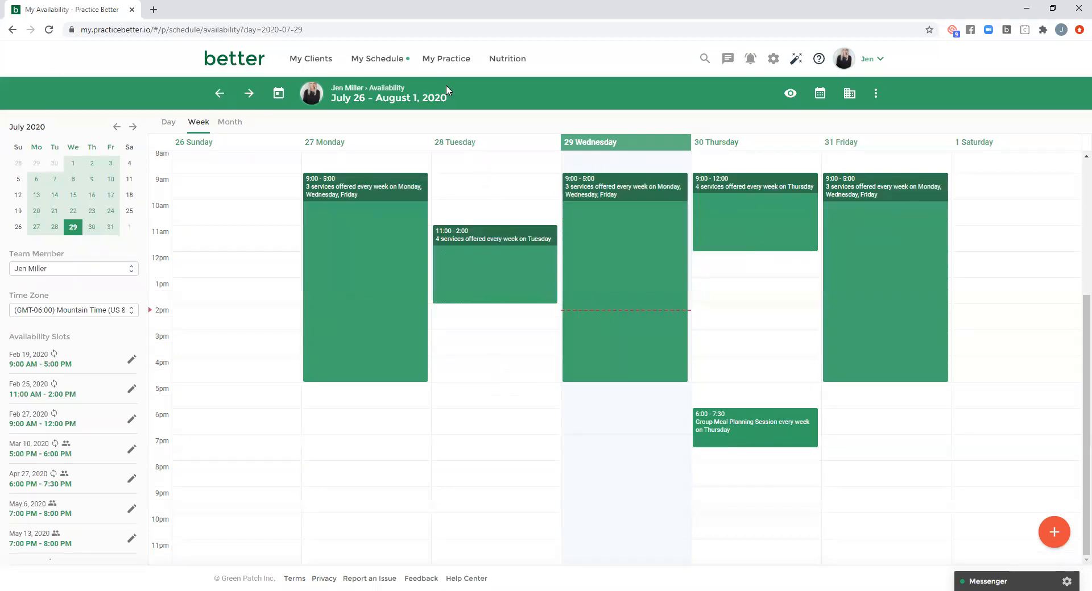
- Return to My Services and view the additional actions for the Initial Consultation service, such as inviting clients or sharing its link
{"action": "left_click", "coordinate": [446, 59]}
{"action": "left_click", "coordinate": [419, 115]}
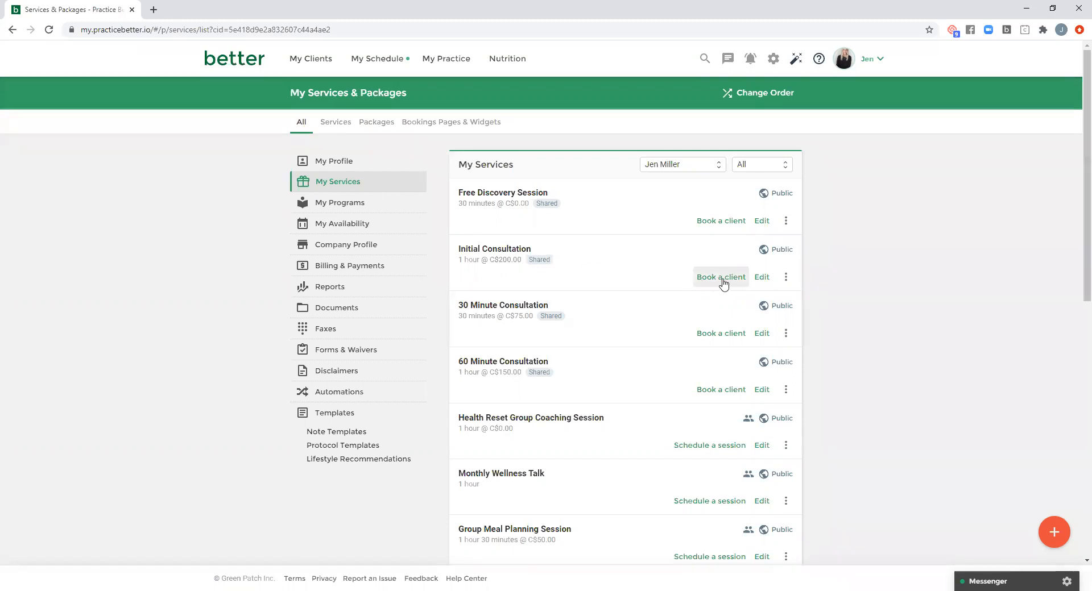
{"action": "left_click", "coordinate": [786, 278]}
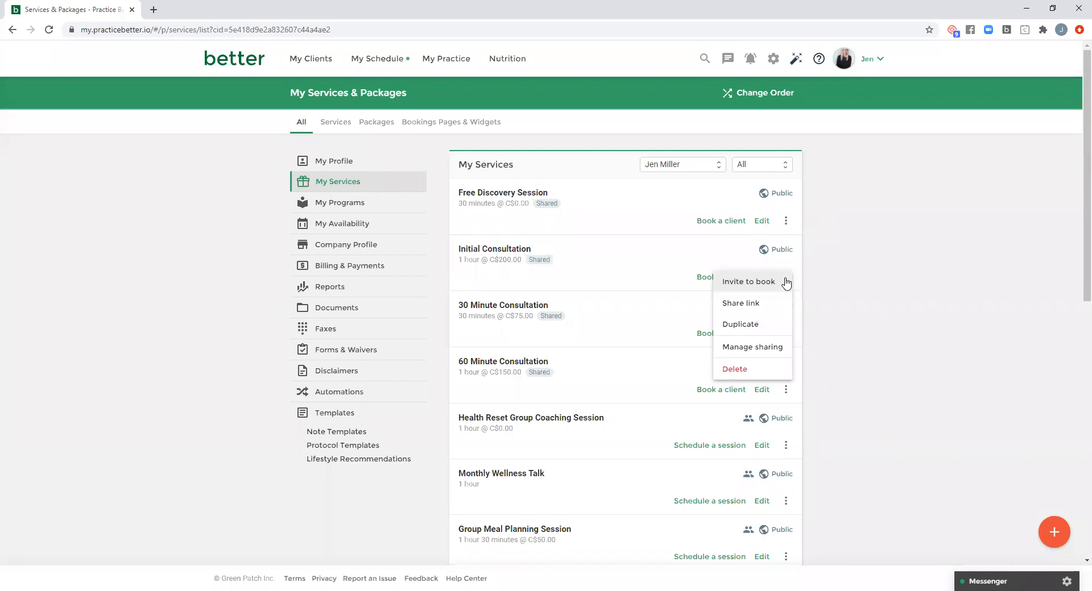
{"action": "left_click", "coordinate": [791, 284]}
{"action": "left_click", "coordinate": [787, 280]}
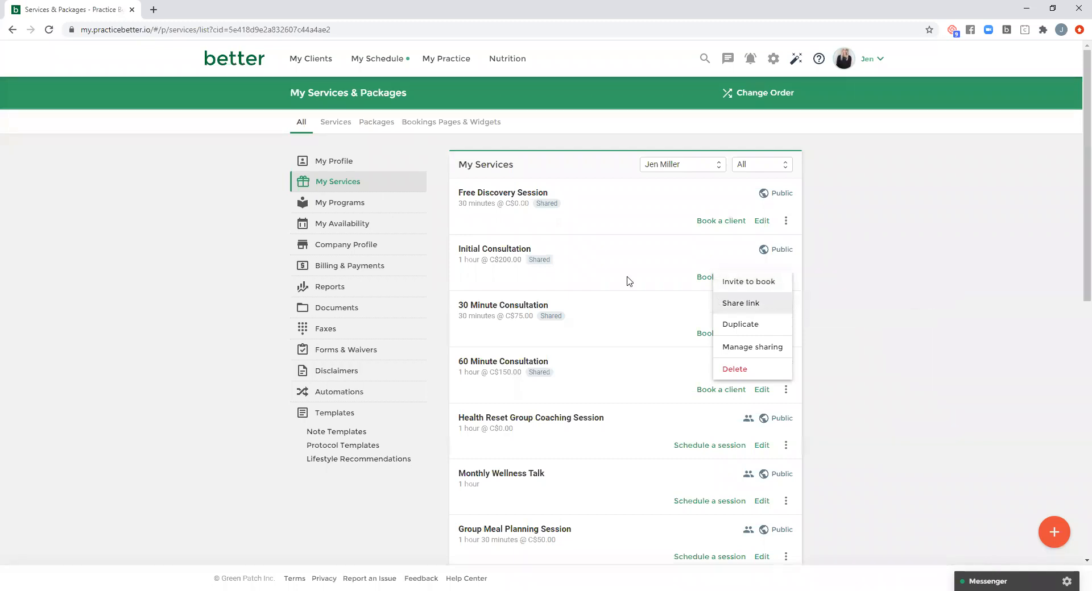
- Visit the Initial Consultation's public booking page and choose an Online/Video chat session on July 31, 2020, 4:00 PM - 5:00 PM MDT
{"action": "left_click", "coordinate": [752, 306]}
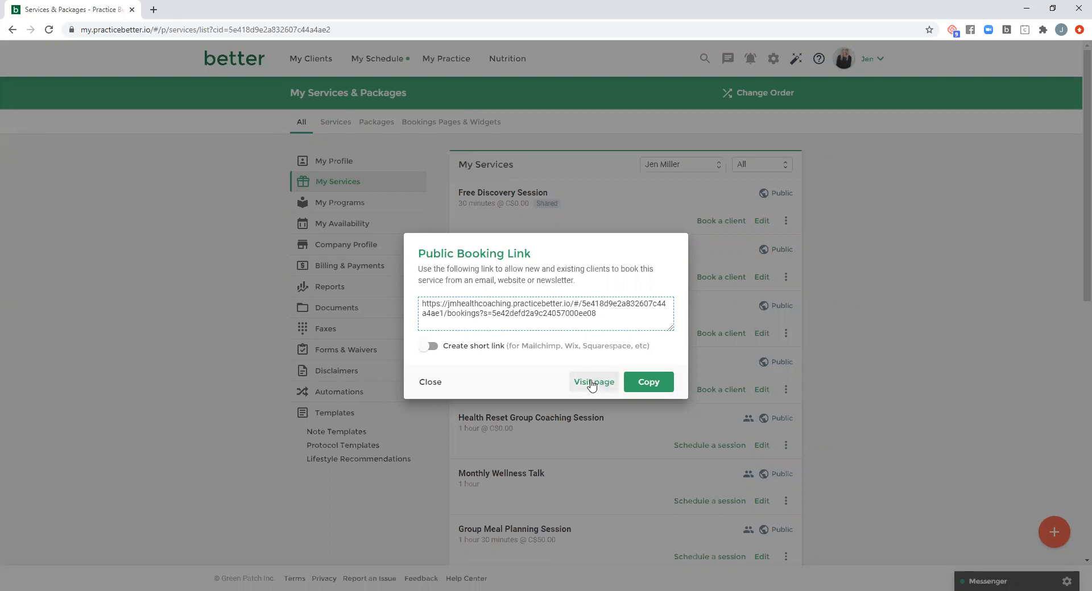
{"action": "left_click", "coordinate": [591, 384]}
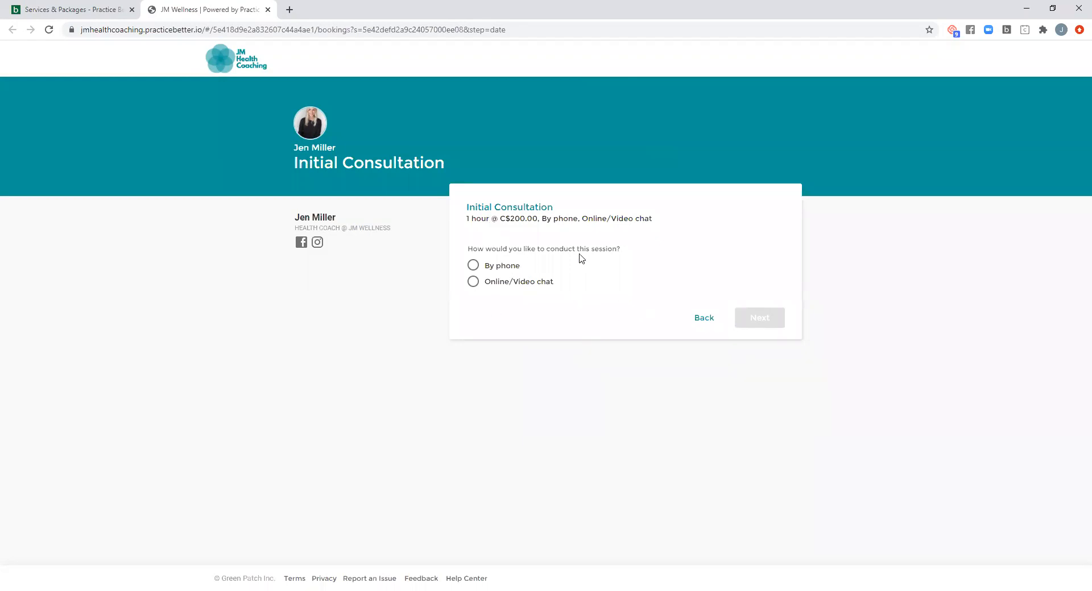
{"action": "left_click", "coordinate": [498, 285]}
{"action": "scroll", "coordinate": [685, 280], "scroll_direction": "down", "scroll_amount": 1}
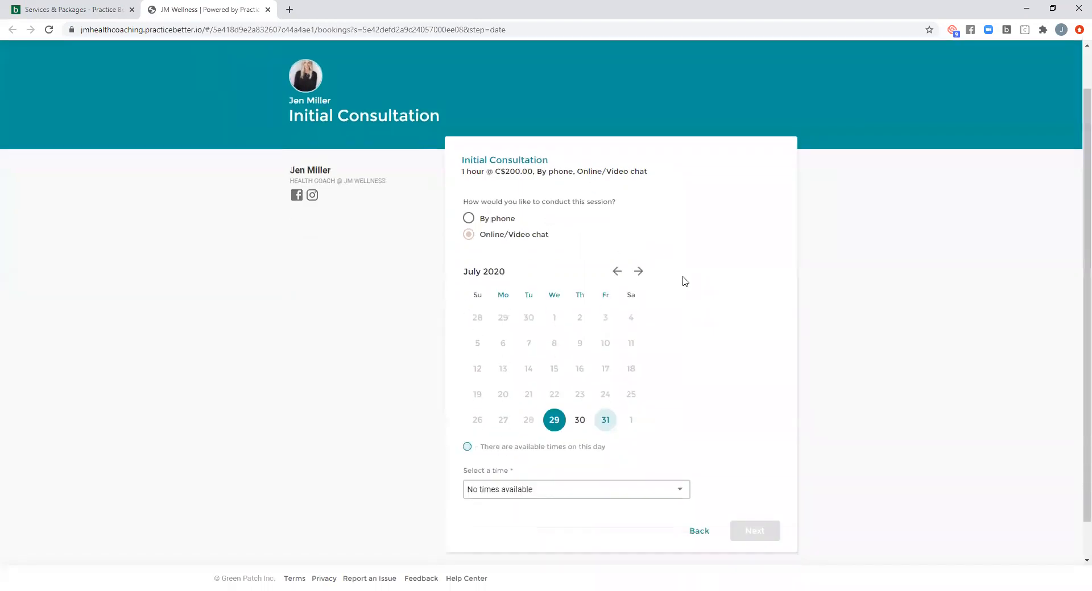
{"action": "left_click", "coordinate": [606, 410]}
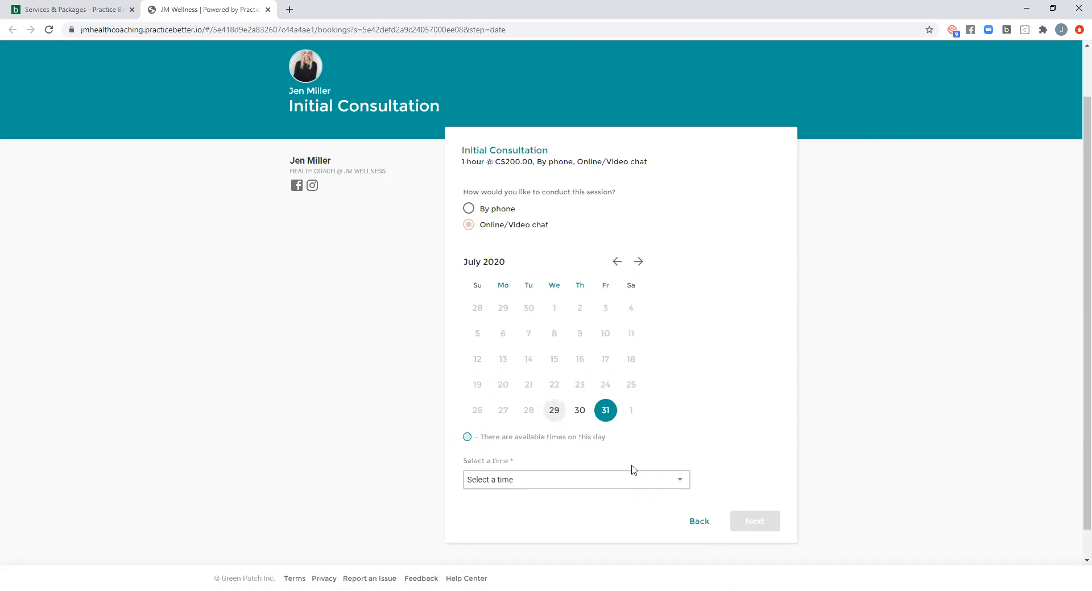
{"action": "left_click", "coordinate": [567, 480]}
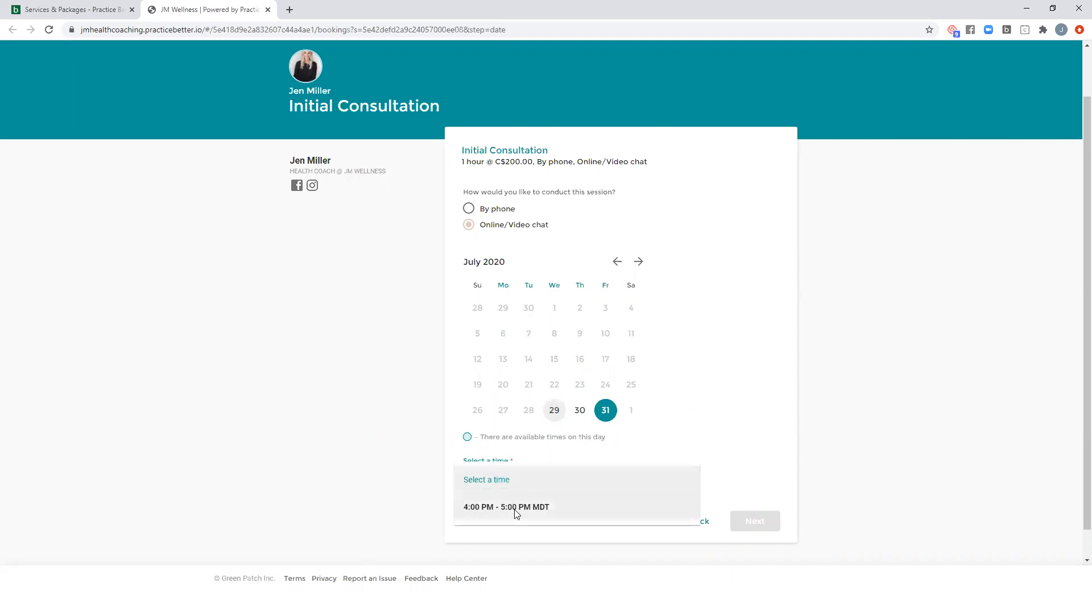
{"action": "left_click", "coordinate": [520, 509]}
{"action": "left_click", "coordinate": [755, 530]}
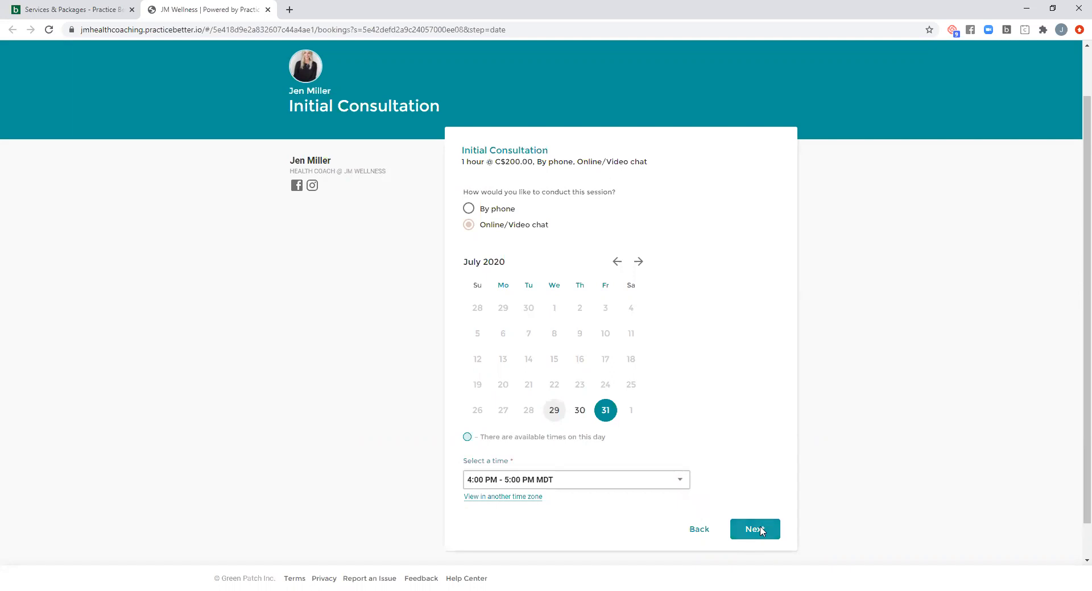
- Fill in the client's first name, last name, email address and phone number on the booking form and continue to the application form
{"action": "left_click", "coordinate": [515, 250]}
{"action": "left_click", "coordinate": [483, 280]}
{"action": "left_click", "coordinate": [663, 257]}
{"action": "left_click", "coordinate": [660, 280]}
{"action": "left_click", "coordinate": [531, 301]}
{"action": "left_click", "coordinate": [531, 324]}
{"action": "left_click", "coordinate": [695, 299]}
{"action": "left_click", "coordinate": [667, 324]}
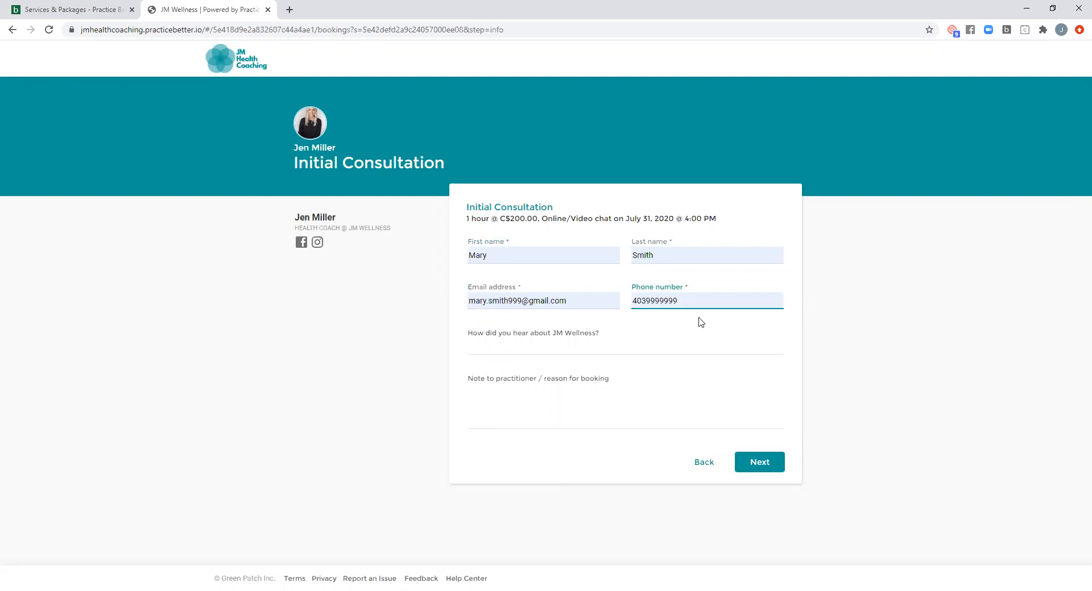
{"action": "left_click", "coordinate": [771, 465]}
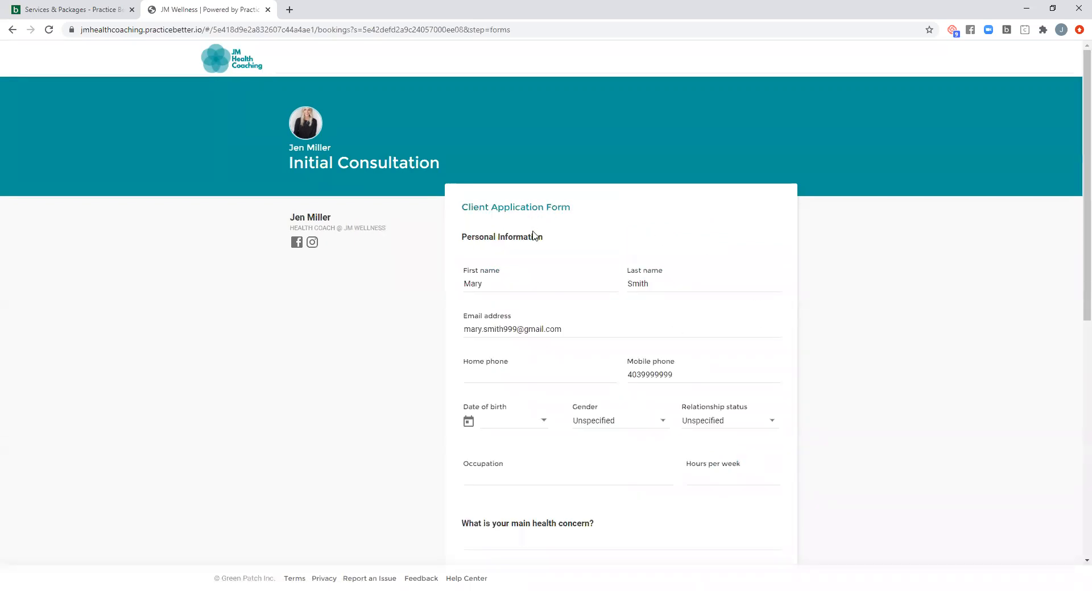
- Read through the Client Application Form's questions and continue to the payment stage without answering them
{"action": "scroll", "coordinate": [814, 255], "scroll_direction": "down", "scroll_amount": 1}
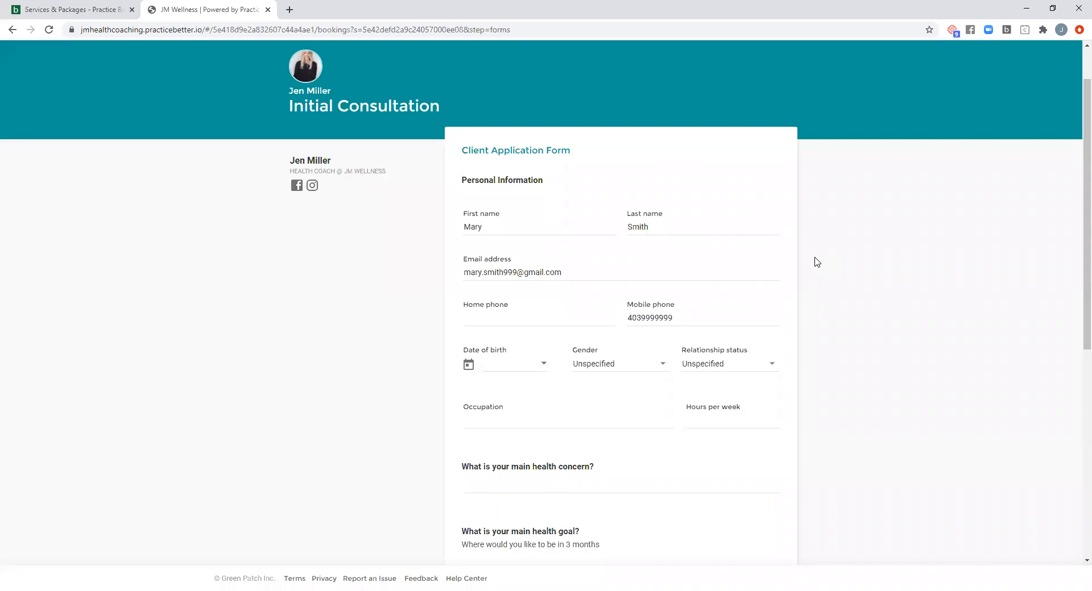
{"action": "scroll", "coordinate": [817, 264], "scroll_direction": "down", "scroll_amount": 5}
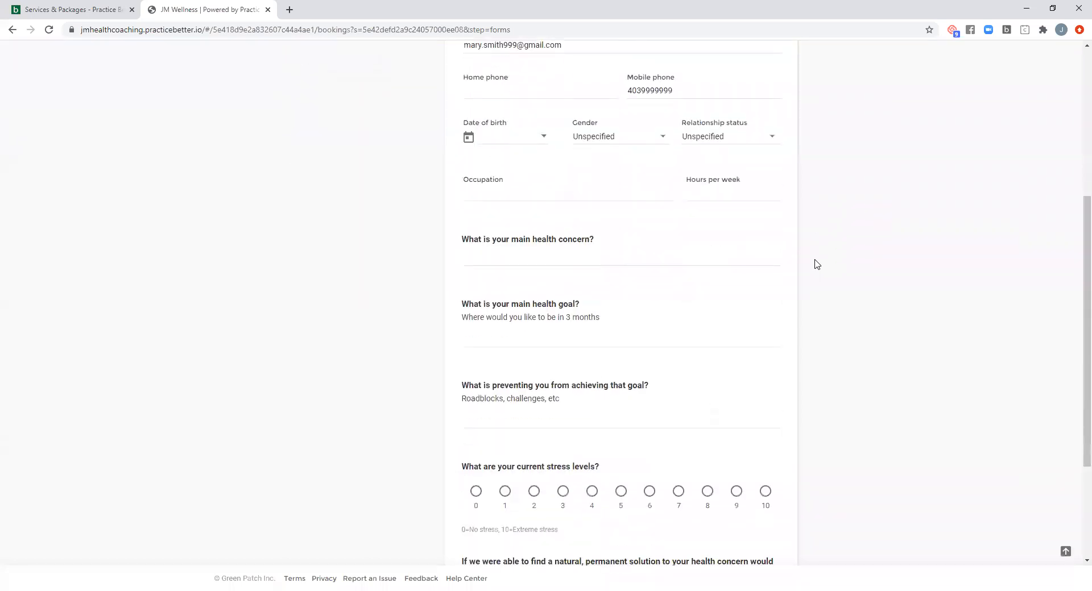
{"action": "scroll", "coordinate": [817, 264], "scroll_direction": "down", "scroll_amount": 2}
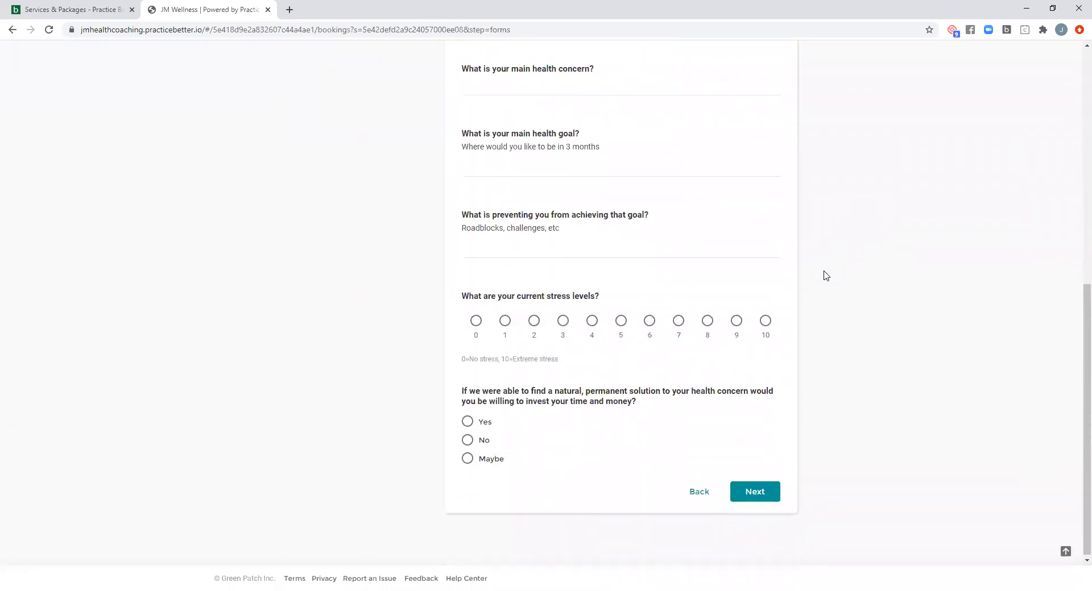
{"action": "scroll", "coordinate": [818, 275], "scroll_direction": "up", "scroll_amount": 3}
{"action": "scroll", "coordinate": [822, 276], "scroll_direction": "down", "scroll_amount": 5}
{"action": "left_click", "coordinate": [761, 491]}
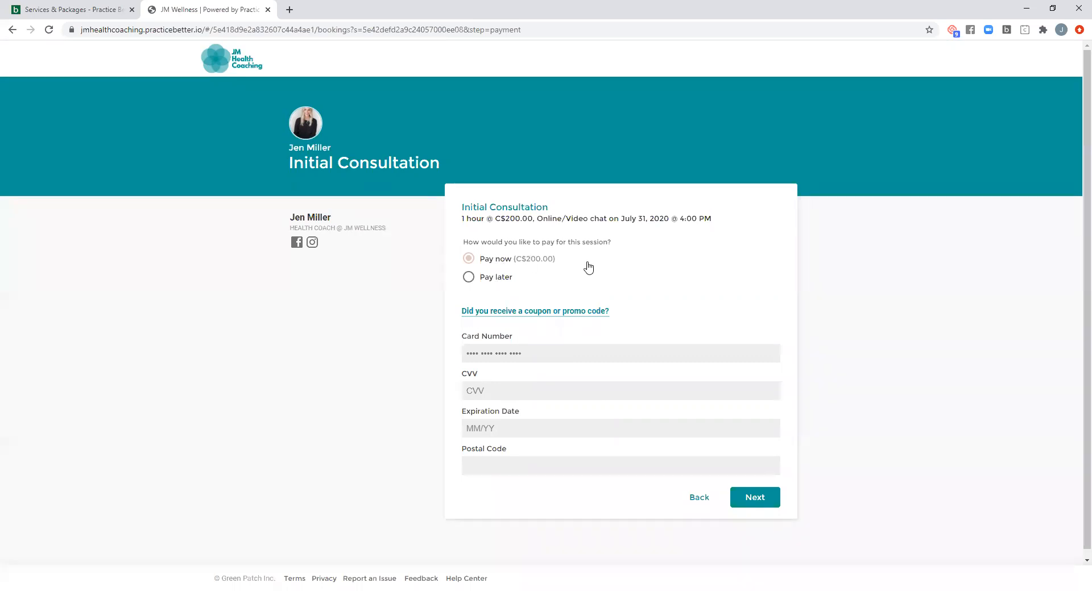
- View the payment options with the coupon or promo code entry shown, and close the booking page without paying
{"action": "left_click", "coordinate": [531, 312]}
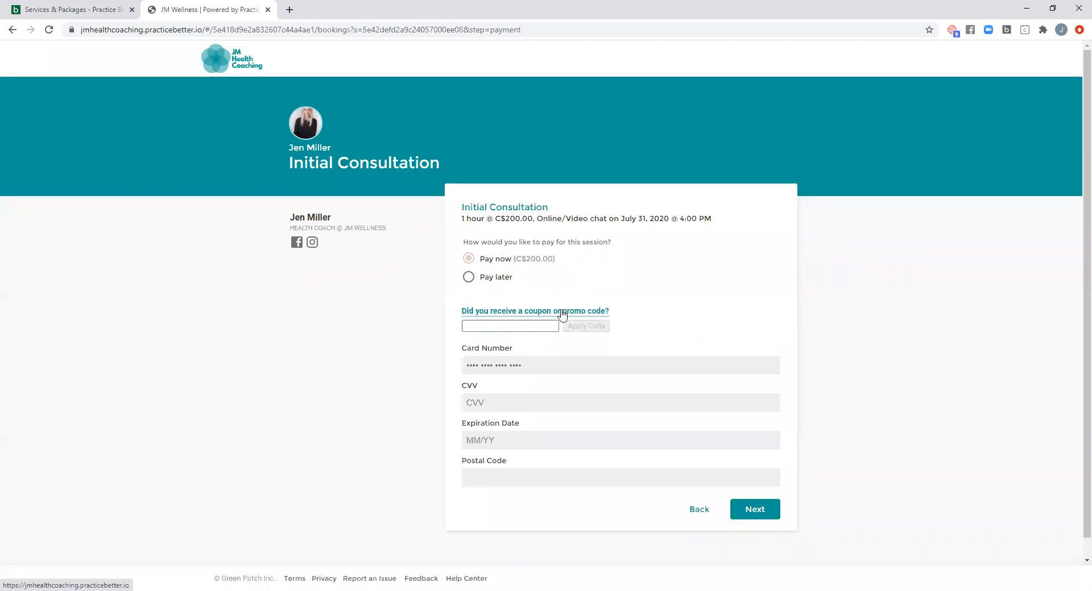
{"action": "left_click", "coordinate": [484, 326]}
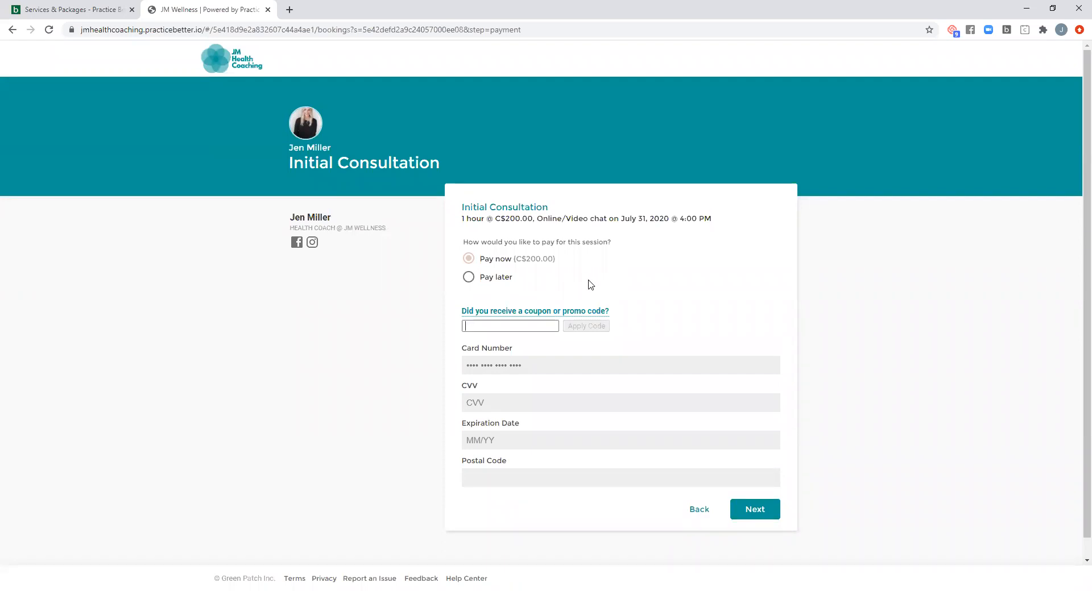
{"action": "left_click", "coordinate": [268, 10]}
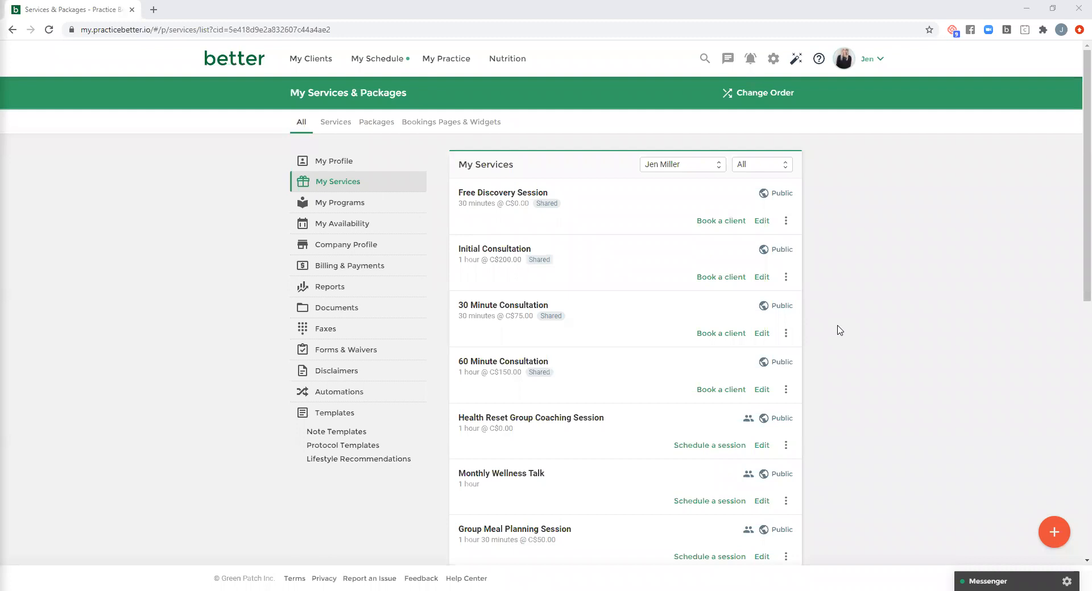
- Open the record of the client active 2 hours ago and look through the Recent Activity feed
{"action": "left_click", "coordinate": [327, 63]}
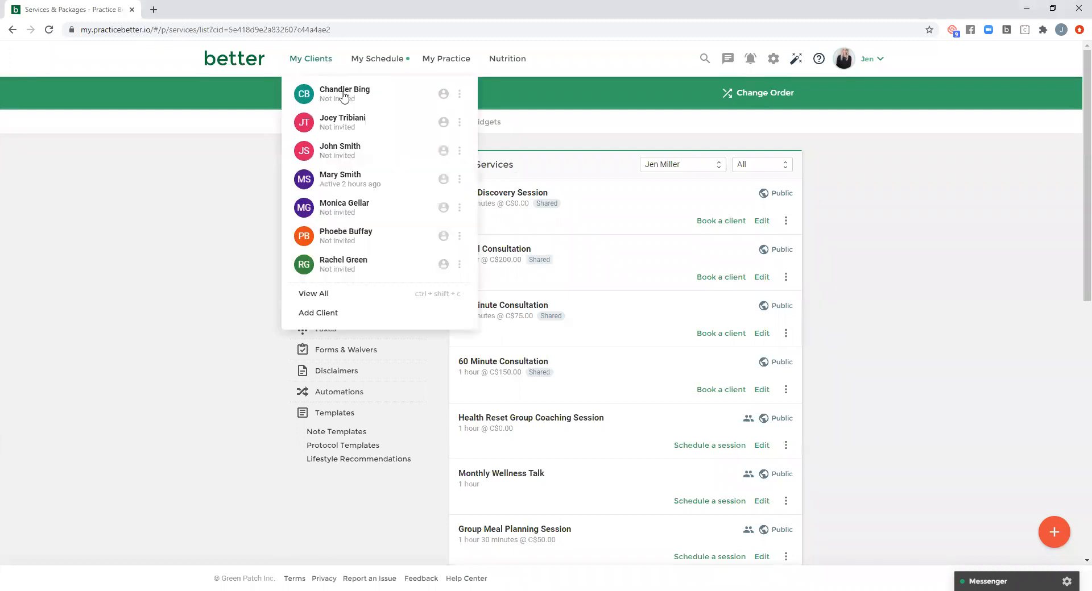
{"action": "left_click", "coordinate": [347, 181]}
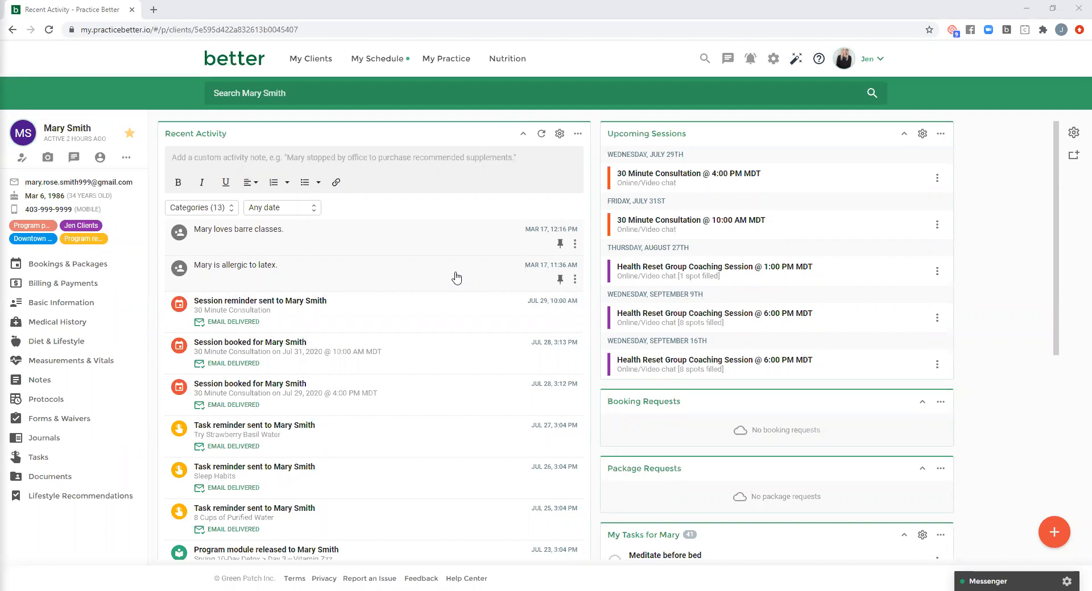
{"action": "scroll", "coordinate": [458, 276], "scroll_direction": "down", "scroll_amount": 1}
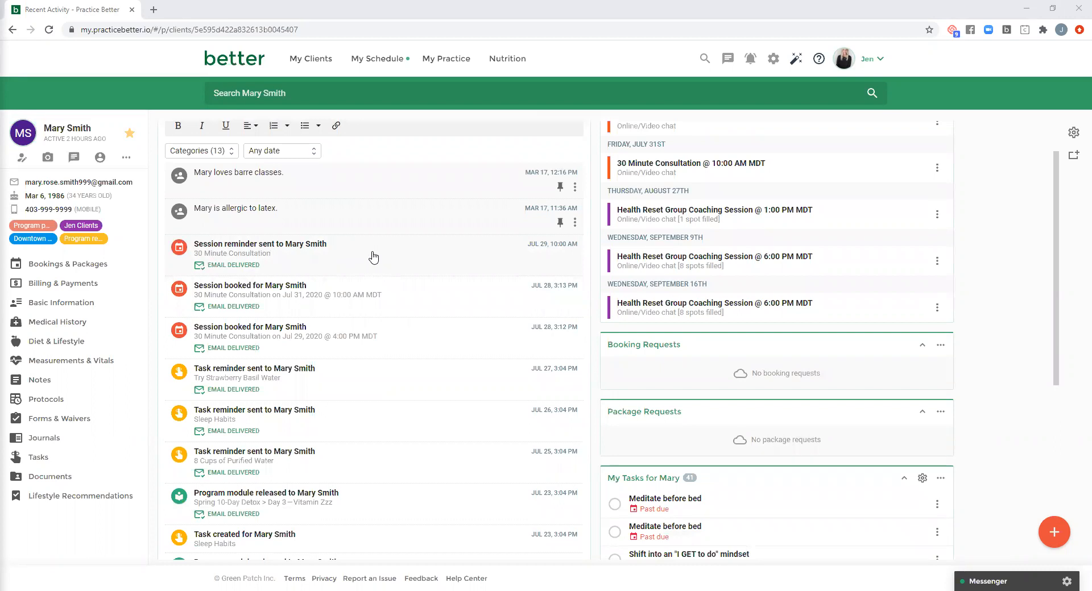
{"action": "scroll", "coordinate": [373, 256], "scroll_direction": "down", "scroll_amount": 1}
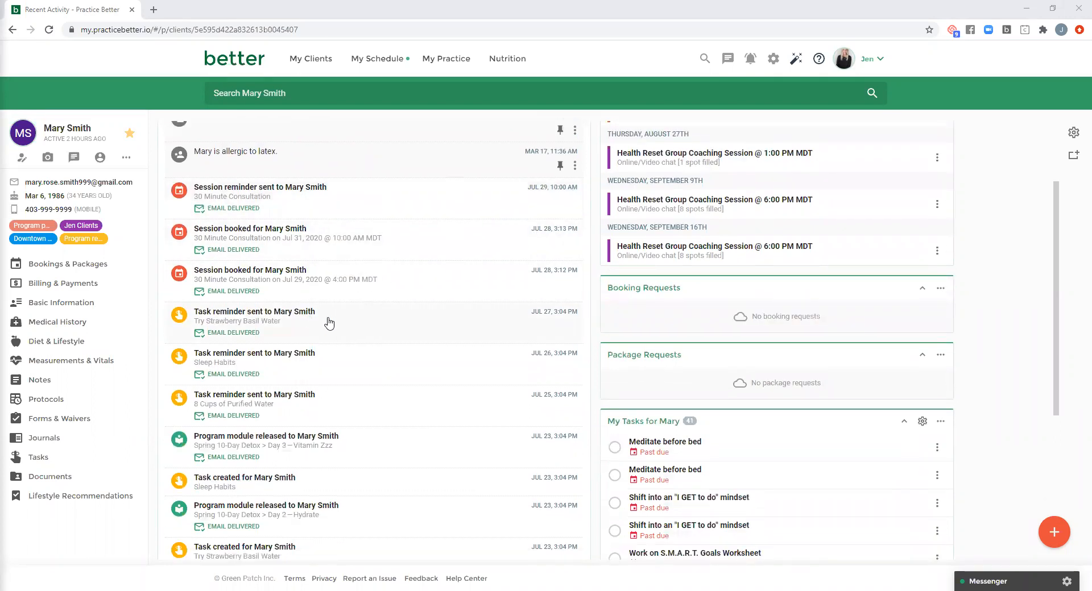
{"action": "scroll", "coordinate": [328, 323], "scroll_direction": "down", "scroll_amount": 1}
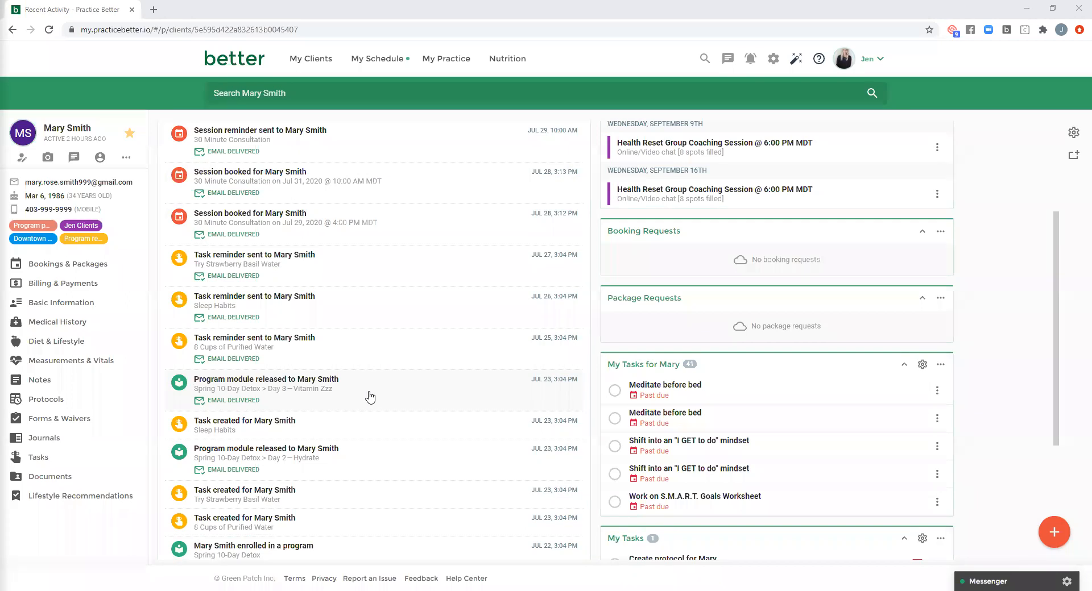
{"action": "scroll", "coordinate": [364, 398], "scroll_direction": "down", "scroll_amount": 1}
{"action": "scroll", "coordinate": [399, 402], "scroll_direction": "up", "scroll_amount": 4}
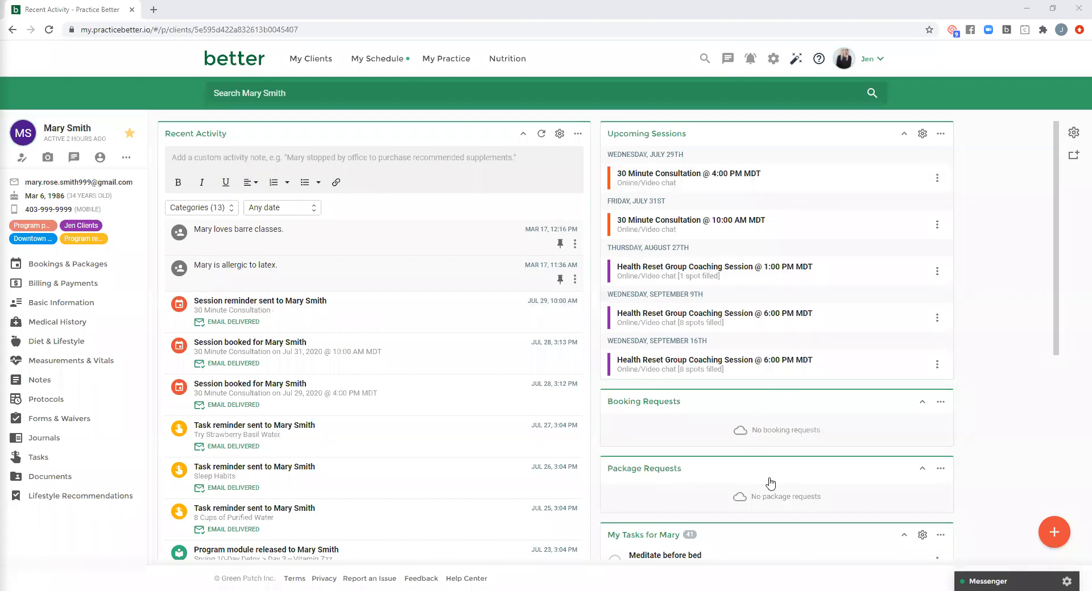
- Look over the client's booking and package requests, tasks and journal entries to review, and open the client's Bookings & Packages
{"action": "scroll", "coordinate": [771, 483], "scroll_direction": "down", "scroll_amount": 4}
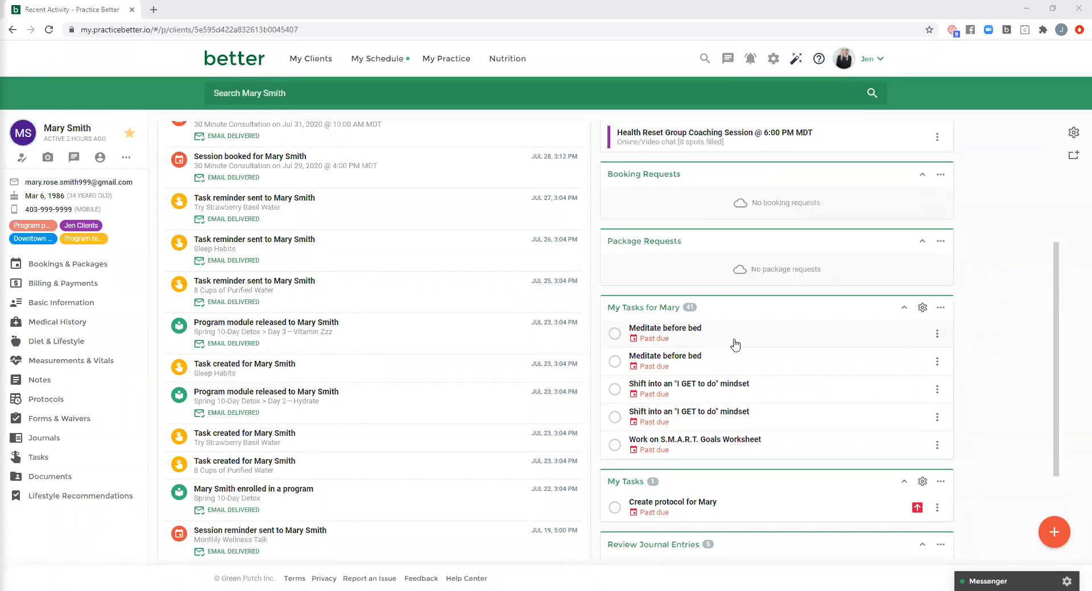
{"action": "scroll", "coordinate": [753, 349], "scroll_direction": "down", "scroll_amount": 2}
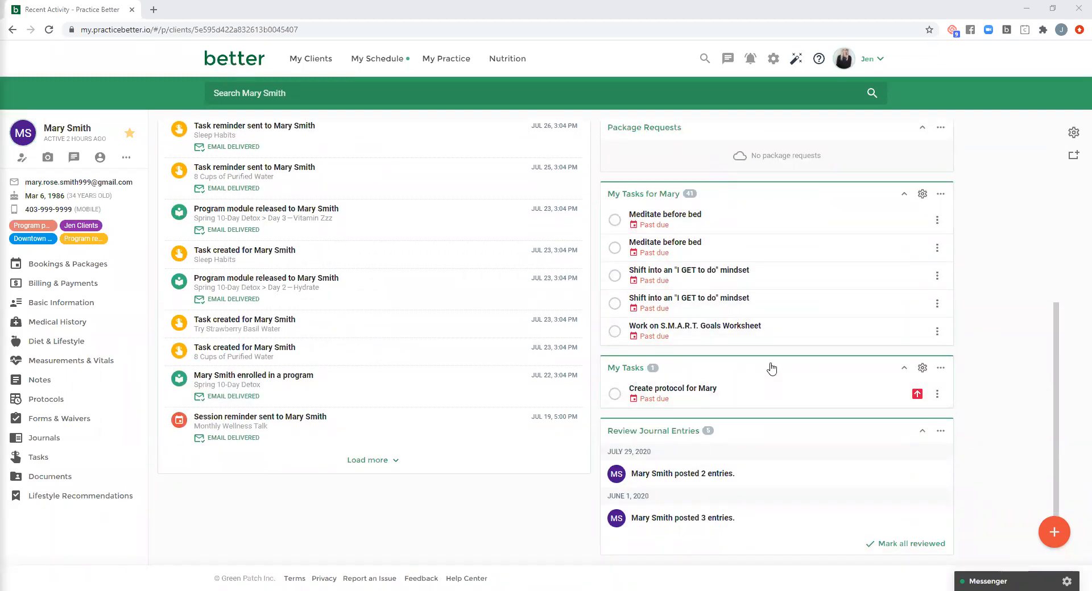
{"action": "scroll", "coordinate": [772, 369], "scroll_direction": "down", "scroll_amount": 1}
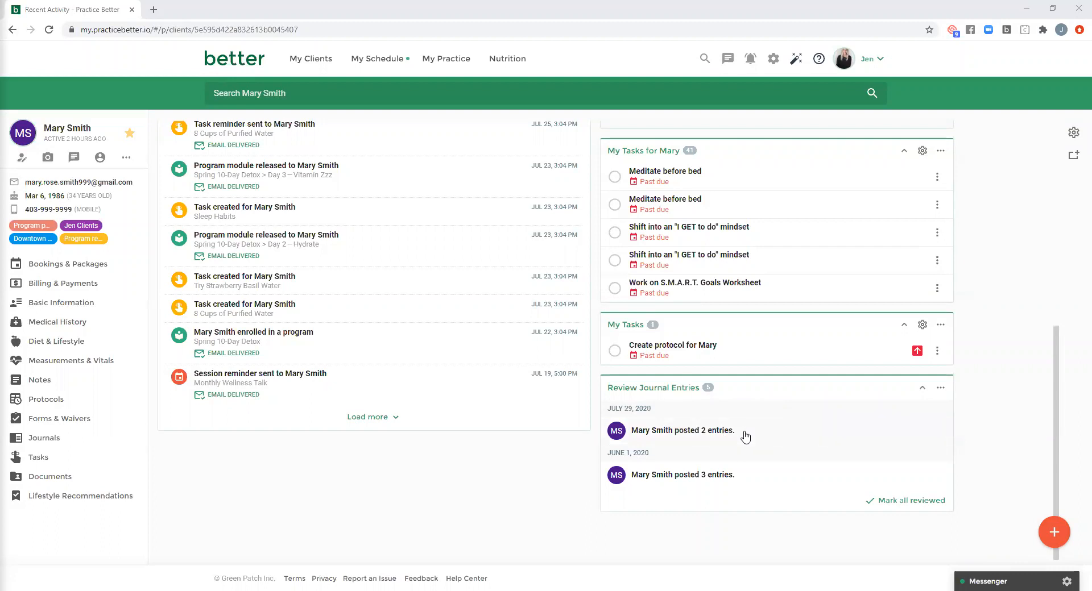
{"action": "scroll", "coordinate": [788, 436], "scroll_direction": "up", "scroll_amount": 7}
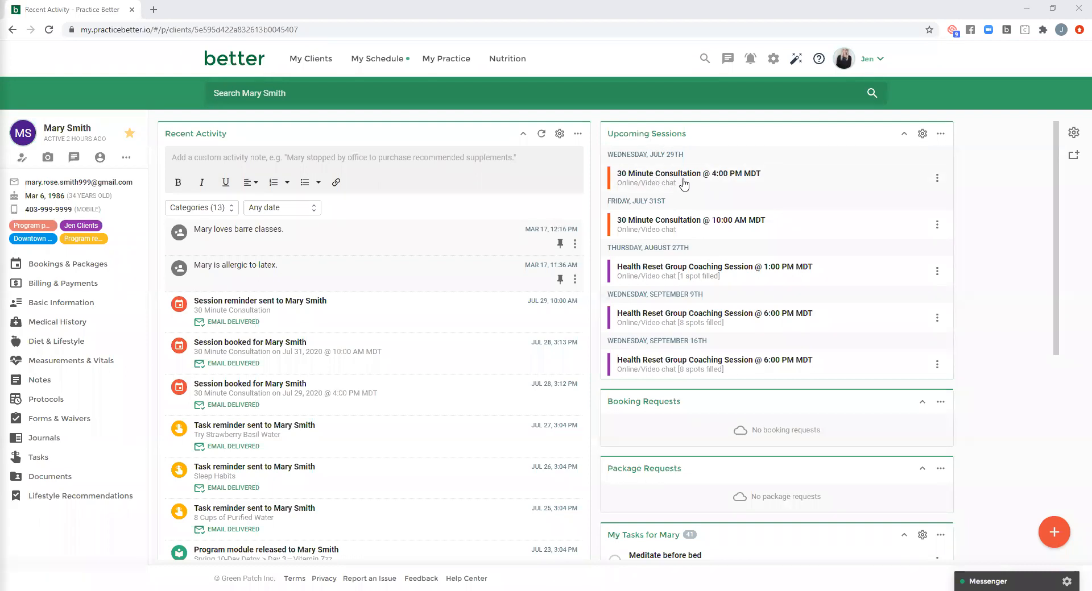
{"action": "left_click", "coordinate": [85, 269]}
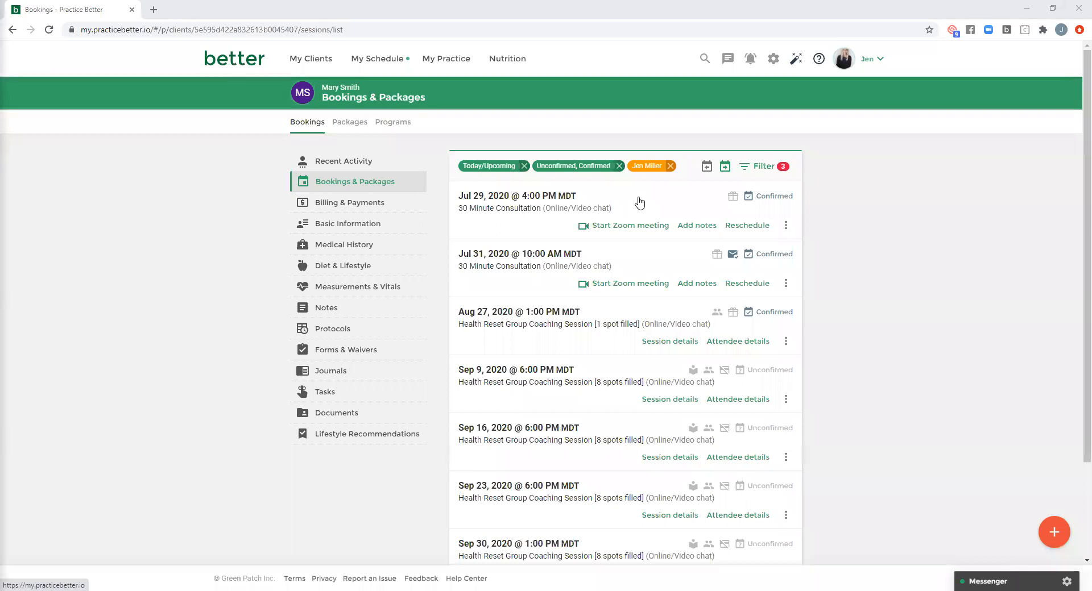
- Start a new note in the client's Notes for the first listed practitioner, using the Initial SOAP Notes template
{"action": "left_click", "coordinate": [333, 313]}
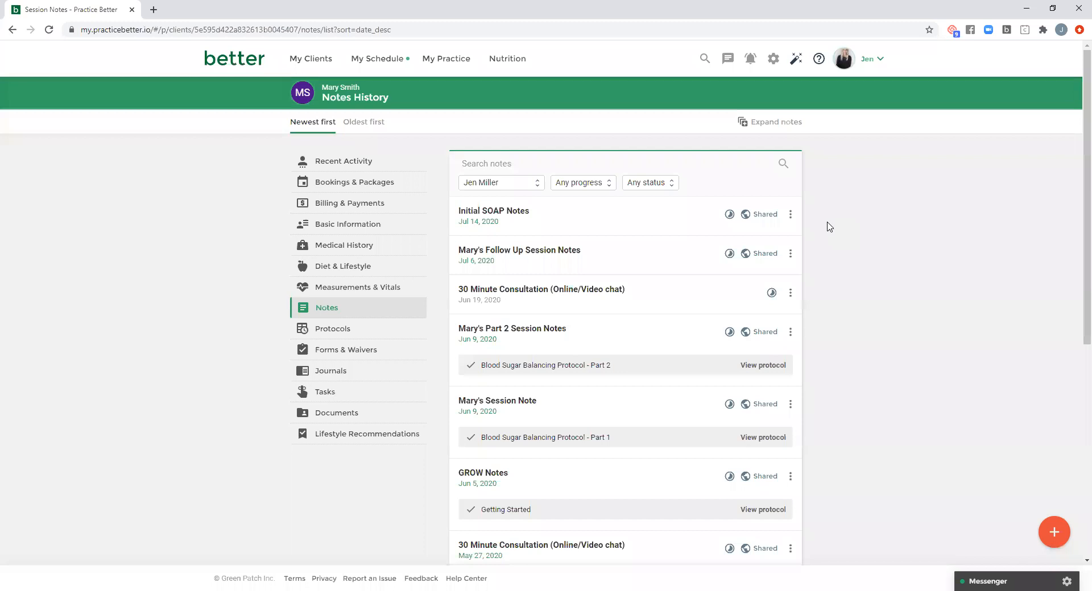
{"action": "left_click", "coordinate": [1055, 533]}
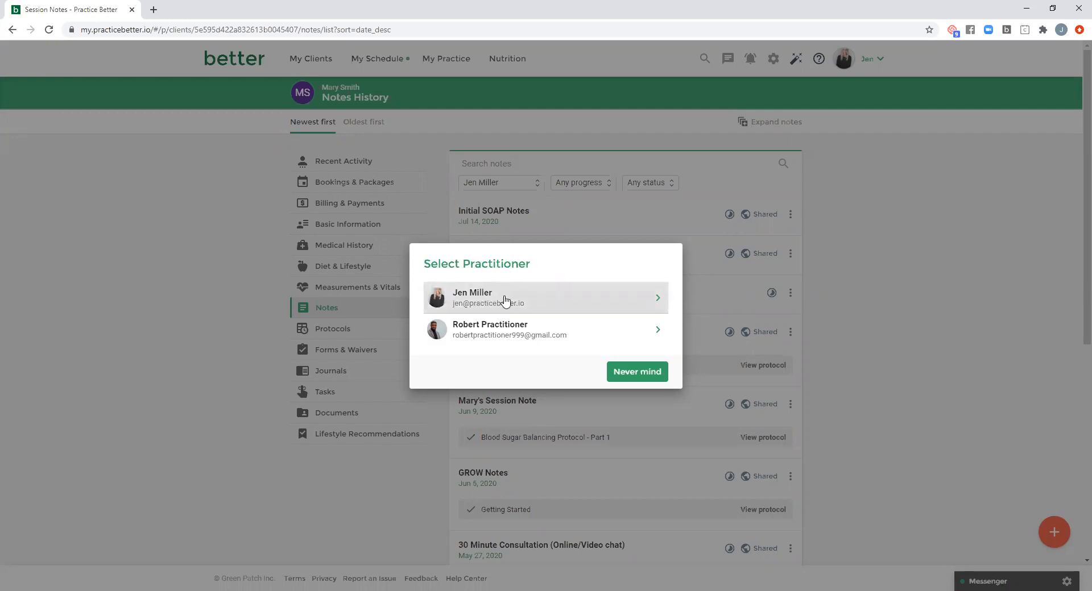
{"action": "left_click", "coordinate": [476, 302]}
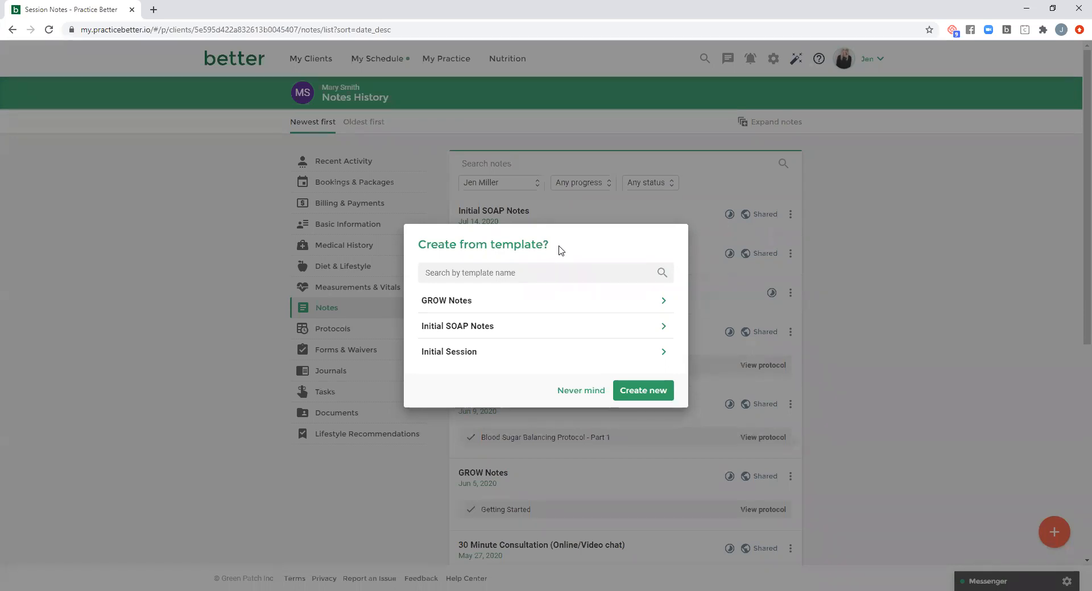
{"action": "left_click", "coordinate": [493, 329]}
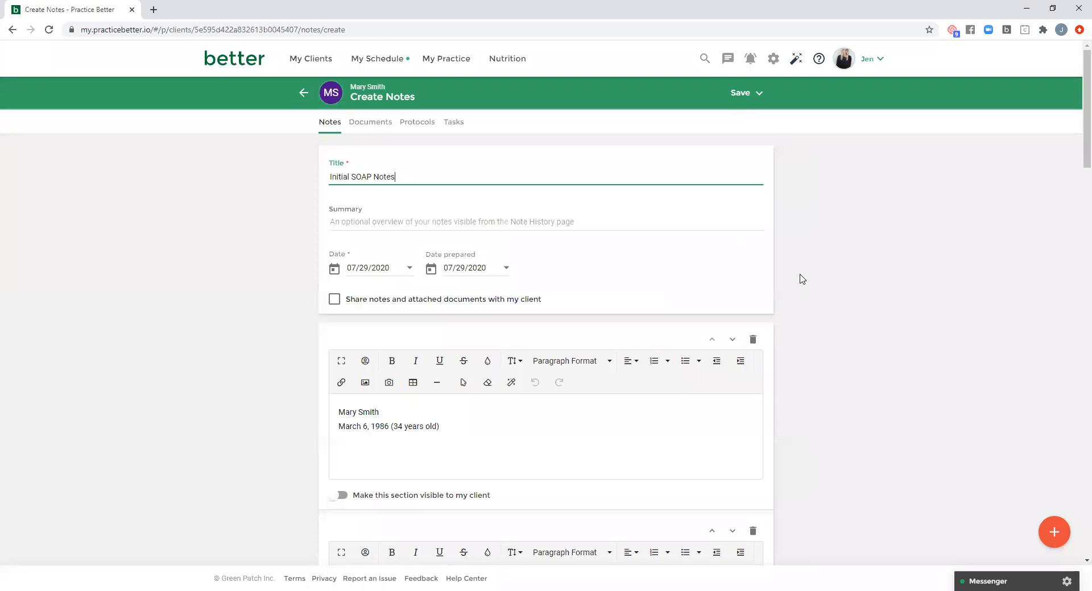
- Examine the new note's prefilled client details and its Subjective, Objective, Assessment and Plan sections
{"action": "scroll", "coordinate": [801, 279], "scroll_direction": "down", "scroll_amount": 1}
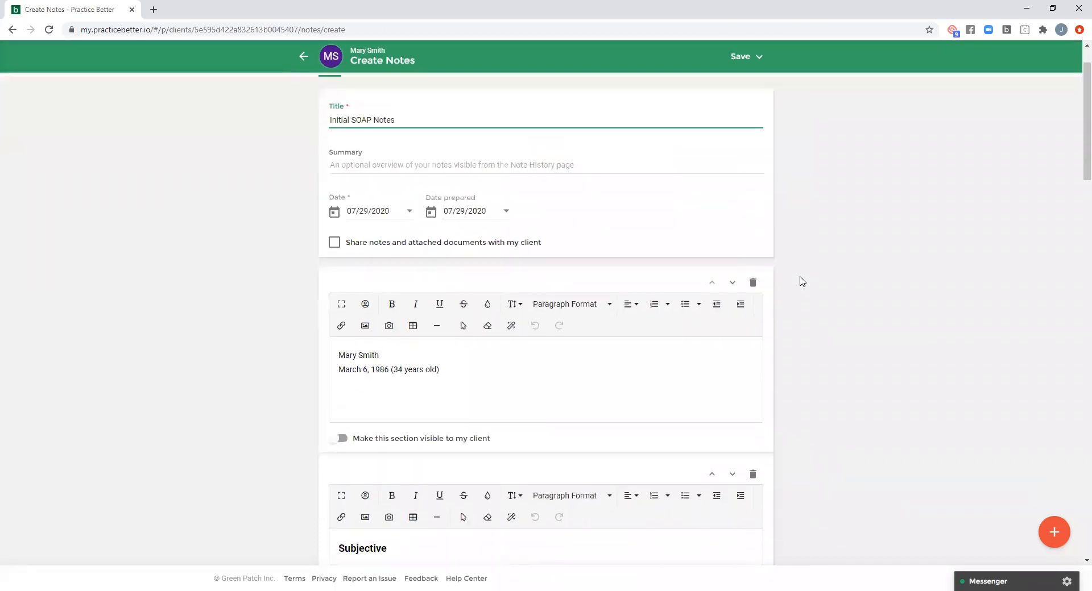
{"action": "scroll", "coordinate": [801, 281], "scroll_direction": "down", "scroll_amount": 2}
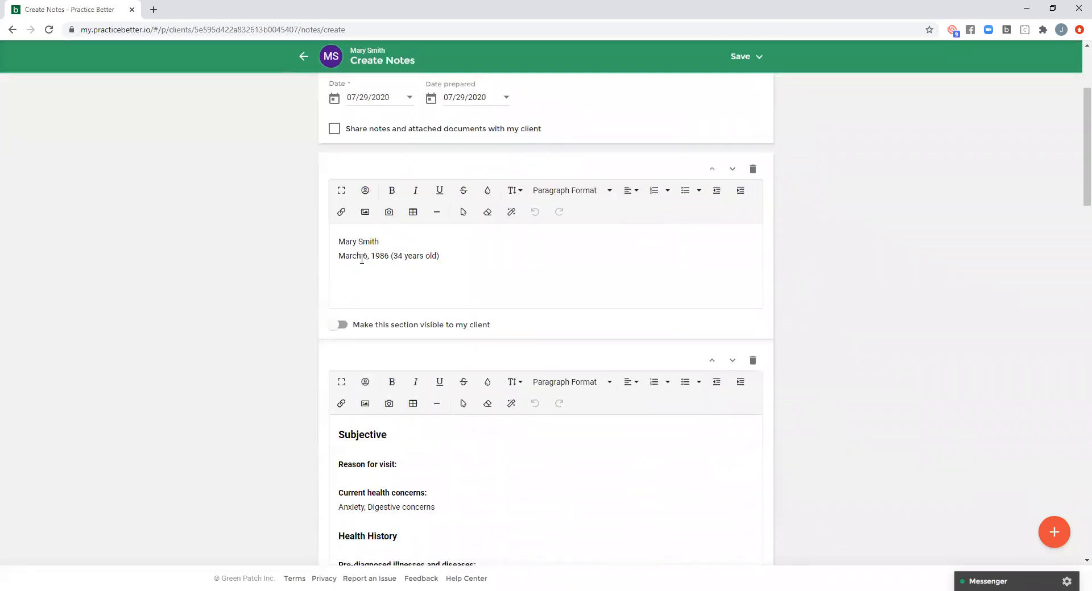
{"action": "left_click", "coordinate": [362, 259]}
{"action": "key", "text": "ctrl+a"}
{"action": "left_click", "coordinate": [464, 258]}
{"action": "scroll", "coordinate": [799, 271], "scroll_direction": "down", "scroll_amount": 4}
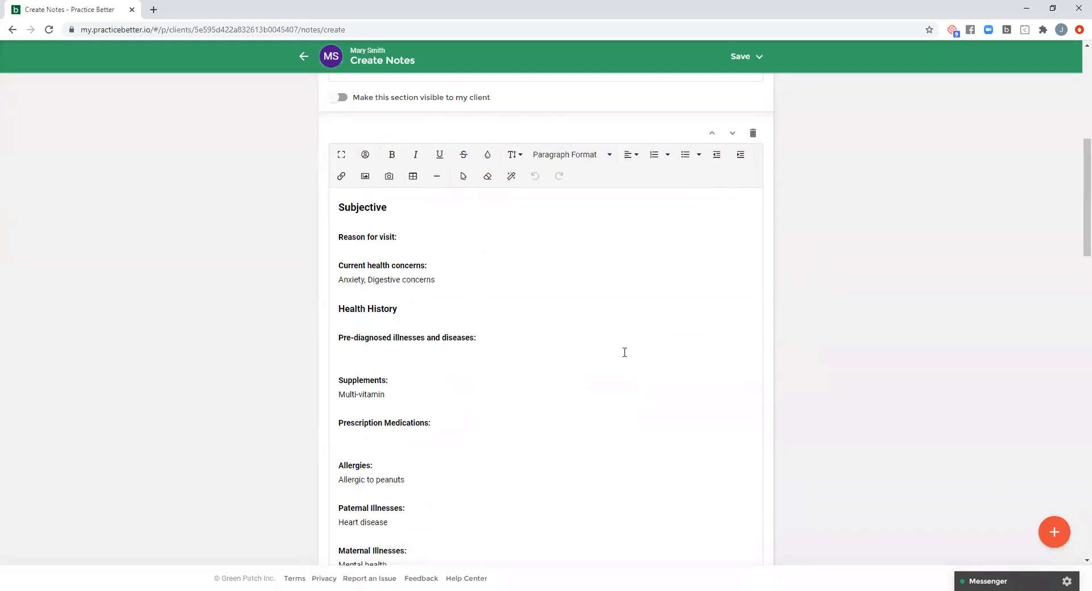
{"action": "scroll", "coordinate": [753, 294], "scroll_direction": "down", "scroll_amount": 11}
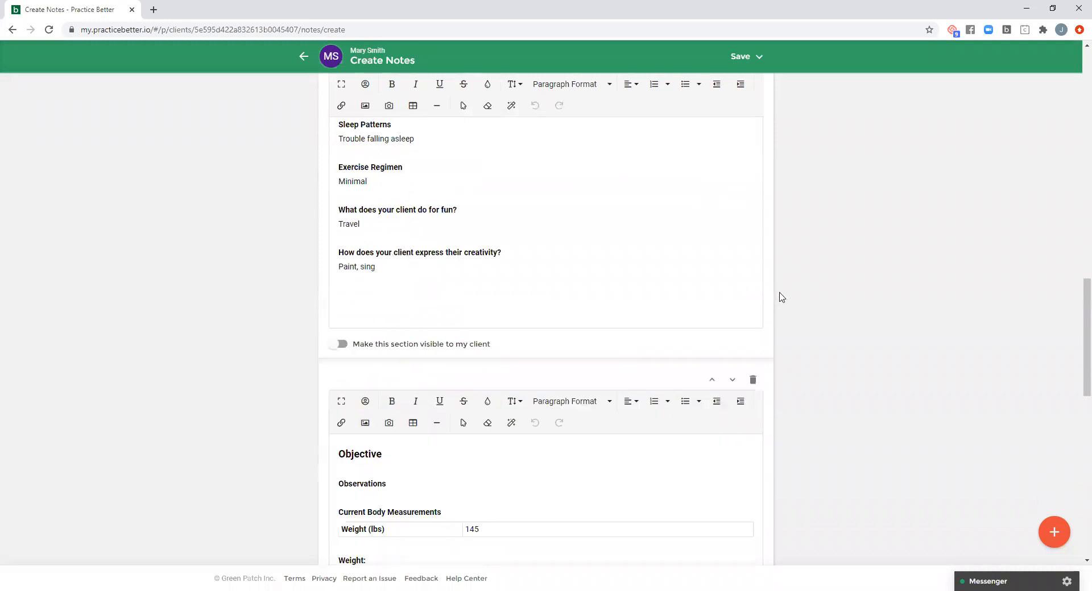
{"action": "scroll", "coordinate": [781, 296], "scroll_direction": "down", "scroll_amount": 10}
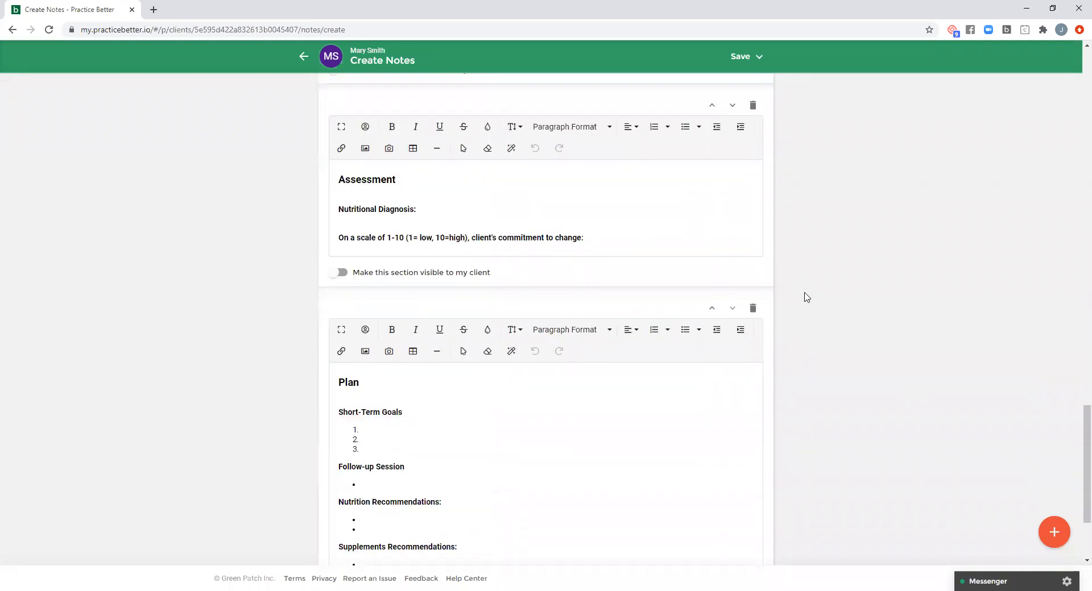
- Review the note from its Plan back through Assessment, Objective and health history, checking each section's client visibility setting
{"action": "scroll", "coordinate": [807, 296], "scroll_direction": "down", "scroll_amount": 2}
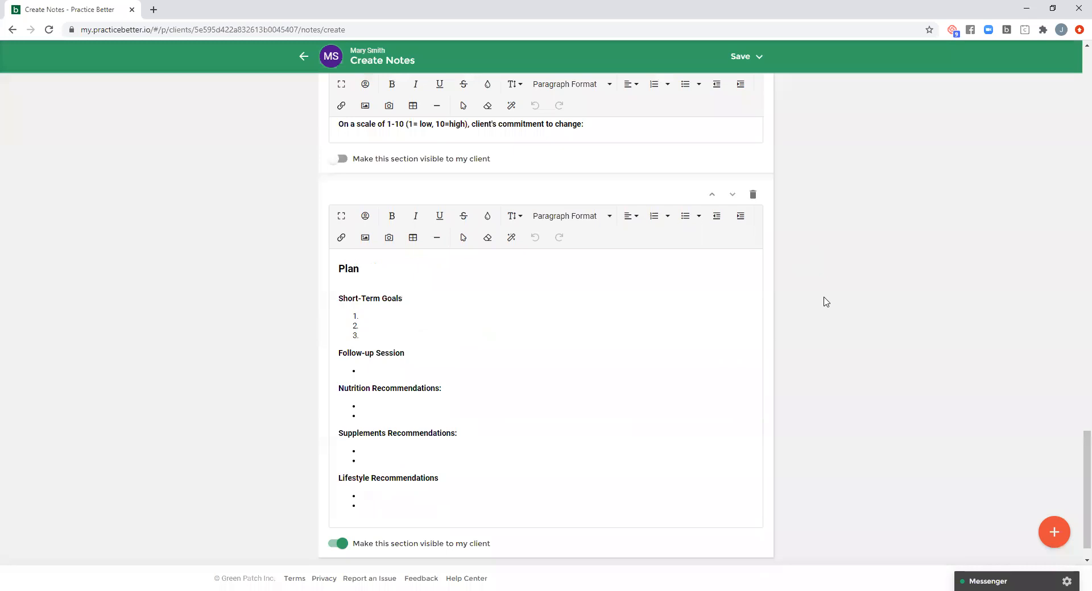
{"action": "scroll", "coordinate": [827, 301], "scroll_direction": "up", "scroll_amount": 4}
{"action": "scroll", "coordinate": [826, 305], "scroll_direction": "down", "scroll_amount": 1}
{"action": "scroll", "coordinate": [826, 306], "scroll_direction": "down", "scroll_amount": 3}
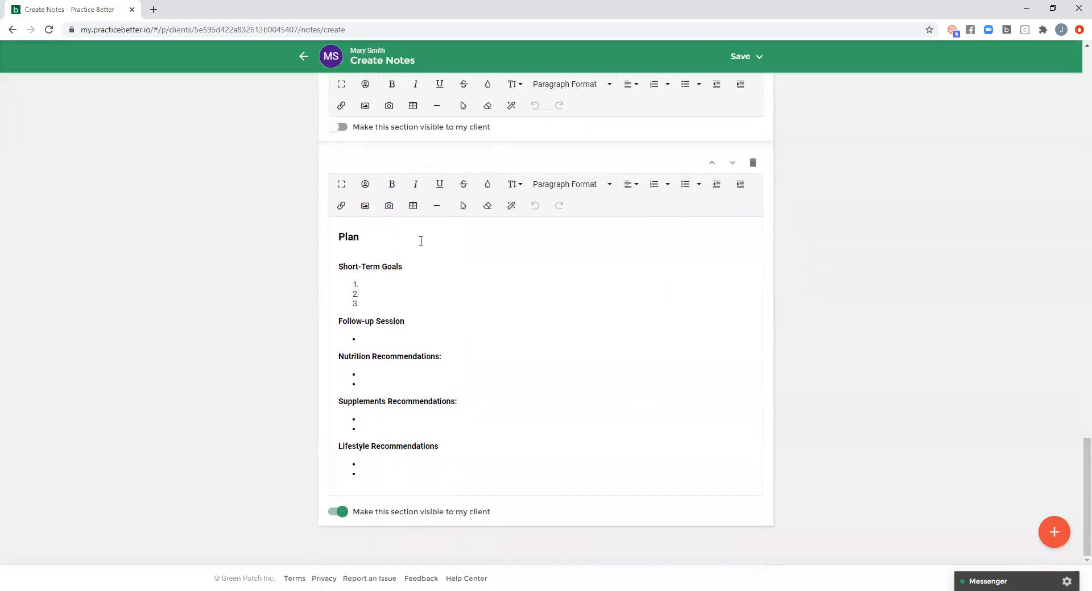
{"action": "left_click", "coordinate": [387, 239]}
{"action": "scroll", "coordinate": [816, 379], "scroll_direction": "up", "scroll_amount": 2}
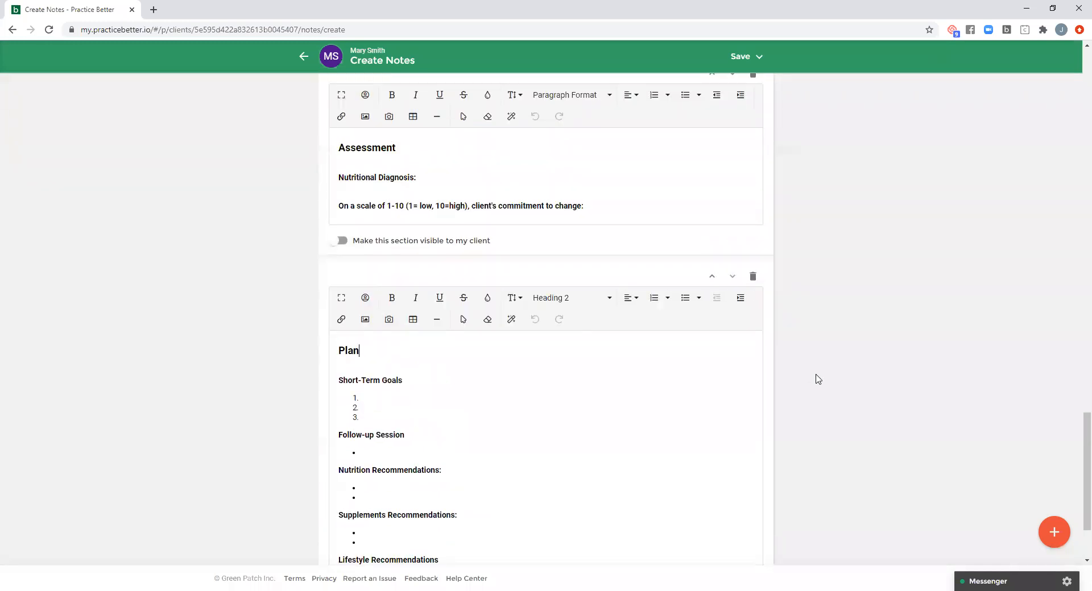
{"action": "scroll", "coordinate": [449, 136], "scroll_direction": "up", "scroll_amount": 3}
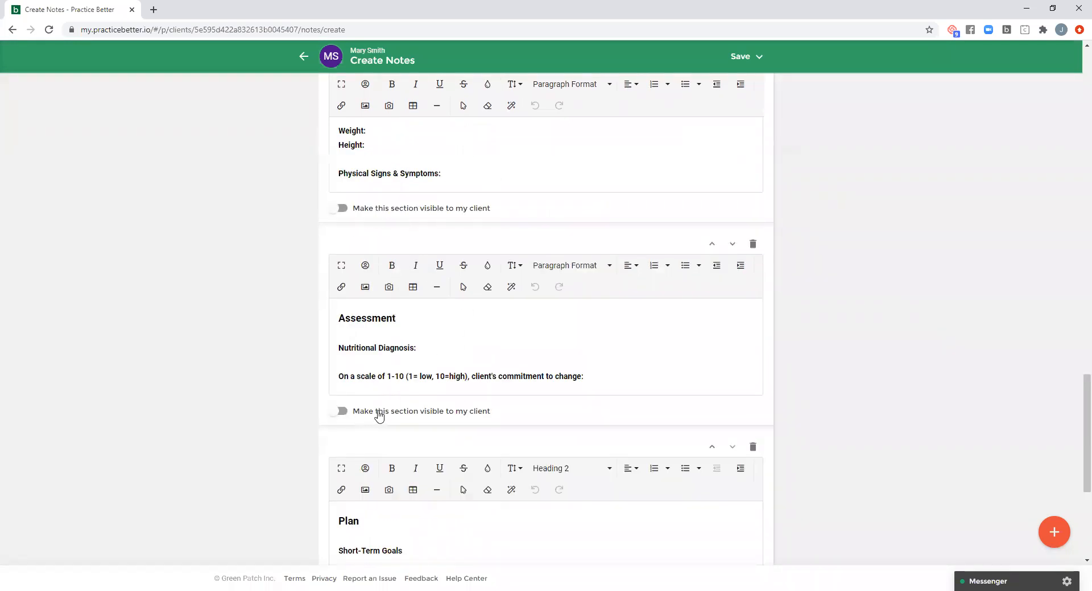
{"action": "scroll", "coordinate": [597, 359], "scroll_direction": "up", "scroll_amount": 7}
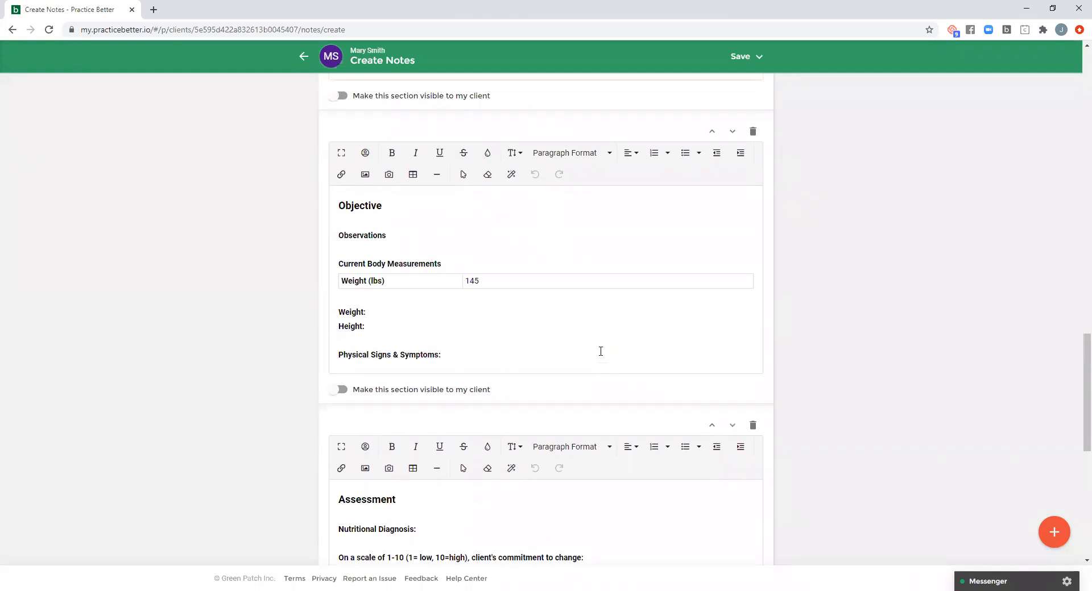
{"action": "scroll", "coordinate": [597, 357], "scroll_direction": "up", "scroll_amount": 11}
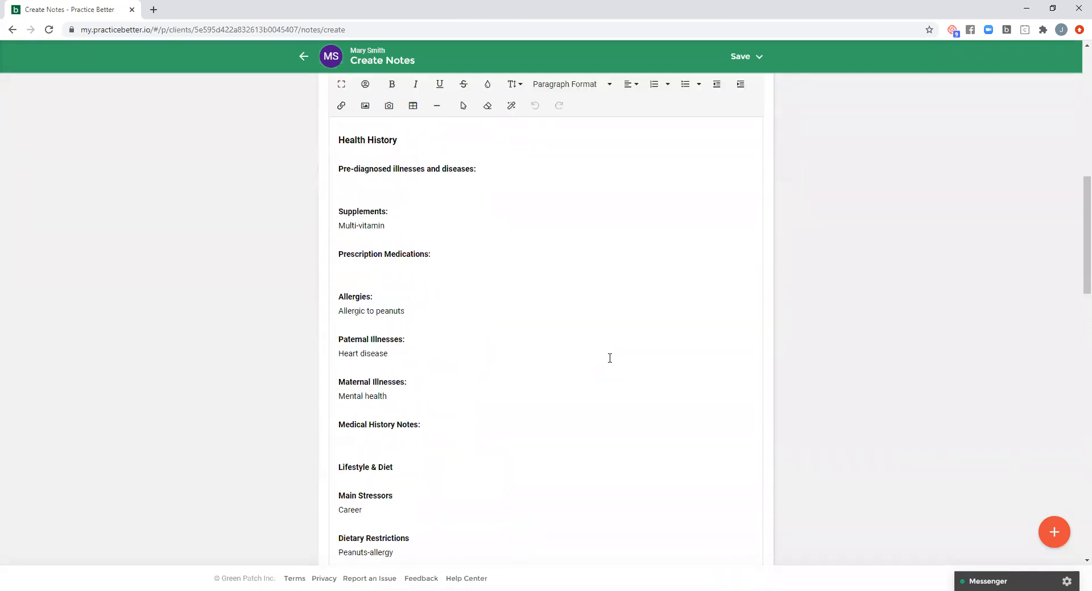
{"action": "scroll", "coordinate": [610, 358], "scroll_direction": "up", "scroll_amount": 8}
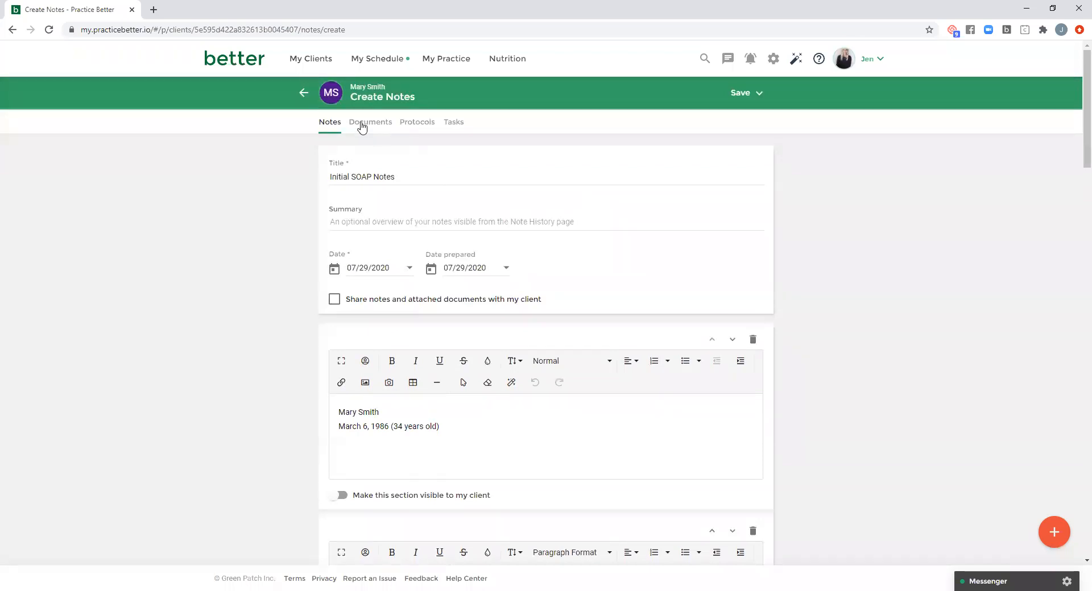
- Look over the note's areas for attached documents, linked protocols and associated tasks
{"action": "left_click", "coordinate": [365, 128]}
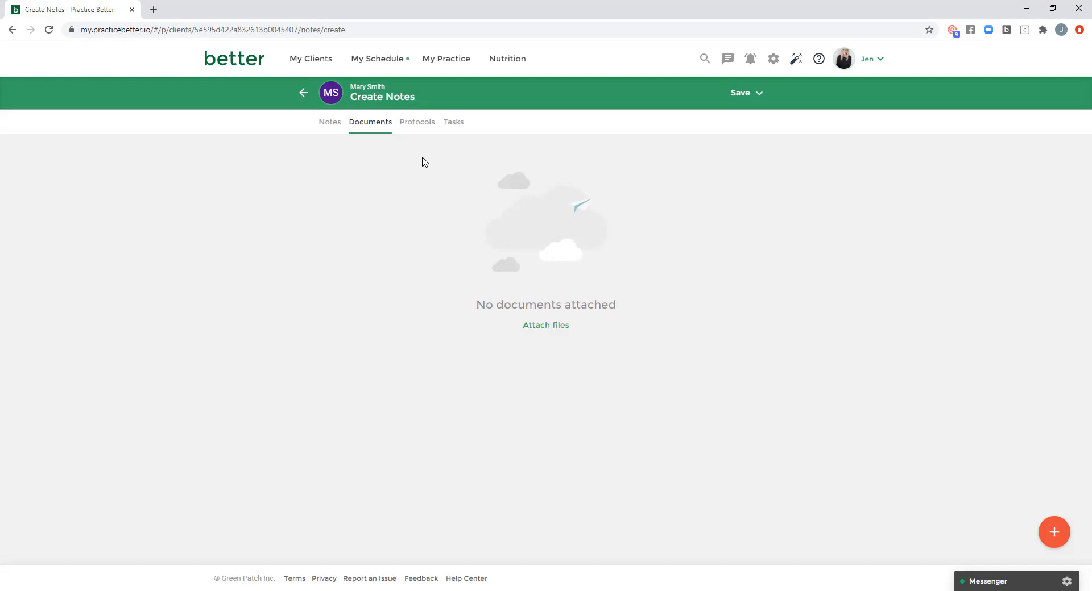
{"action": "left_click", "coordinate": [419, 128]}
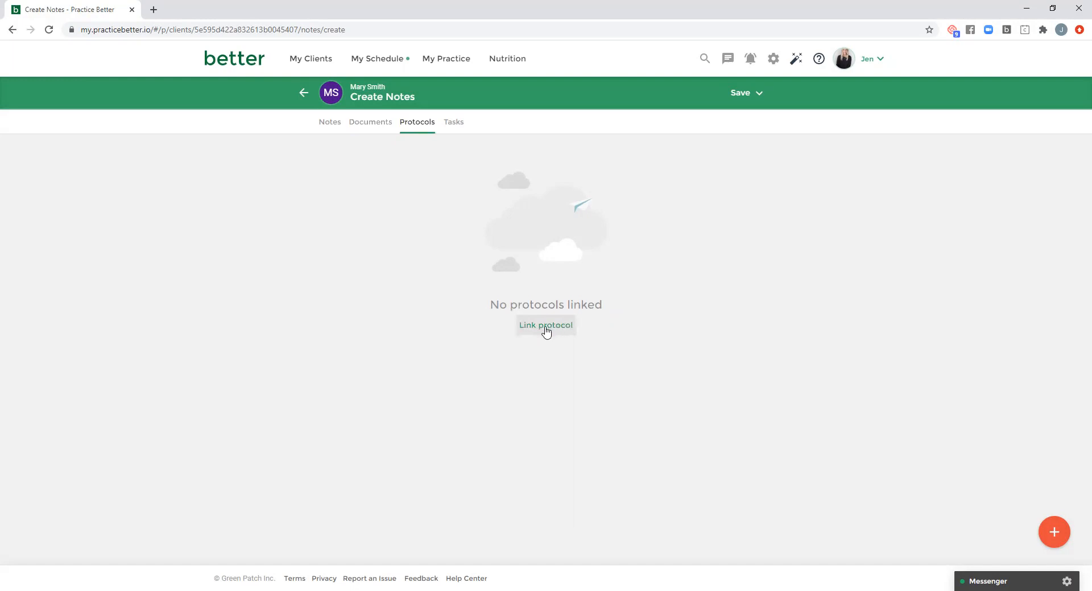
{"action": "left_click", "coordinate": [453, 124]}
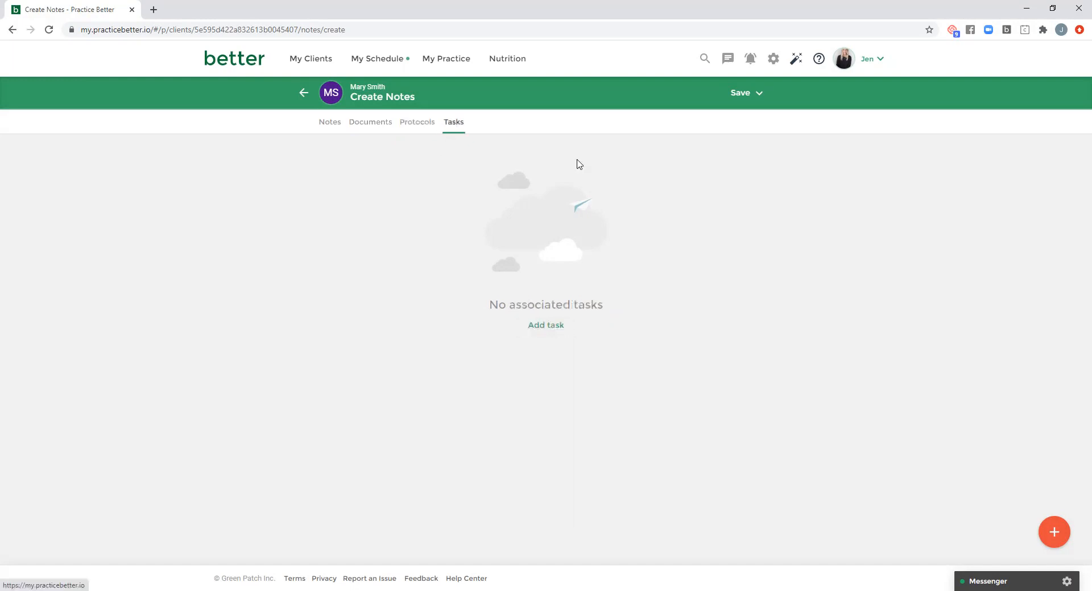
- Save the Initial SOAP Notes so that a task can be added, and return to the note's tasks
{"action": "left_click", "coordinate": [546, 326]}
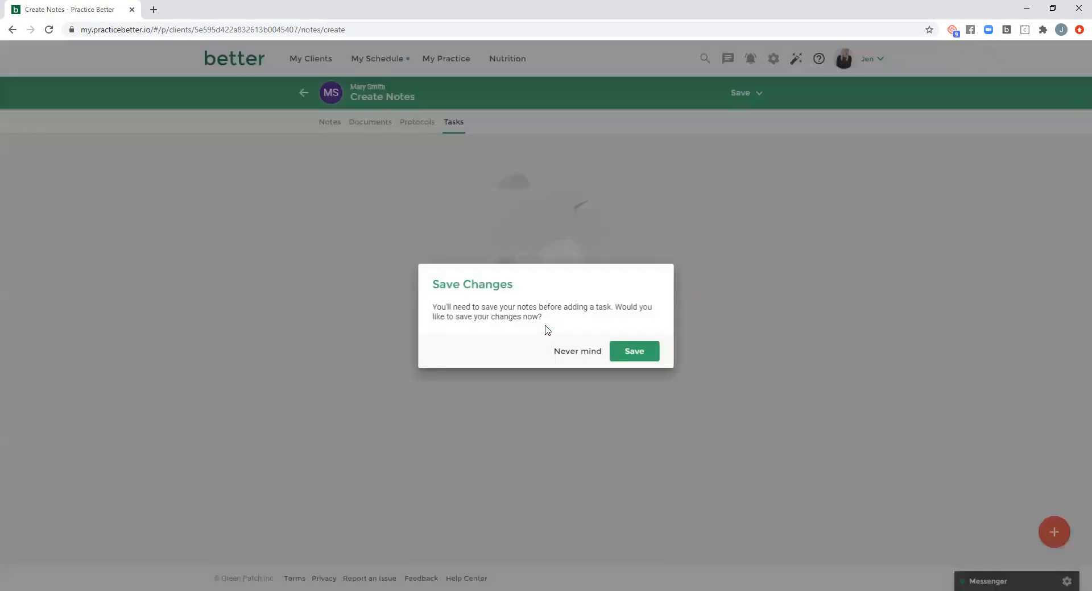
{"action": "left_click", "coordinate": [641, 355]}
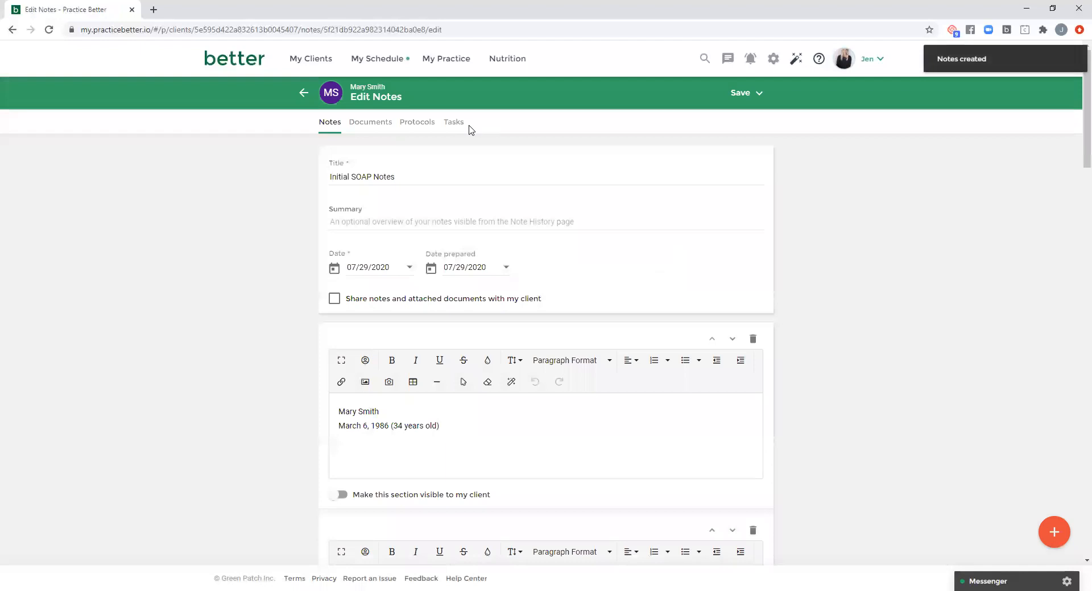
{"action": "left_click", "coordinate": [463, 122]}
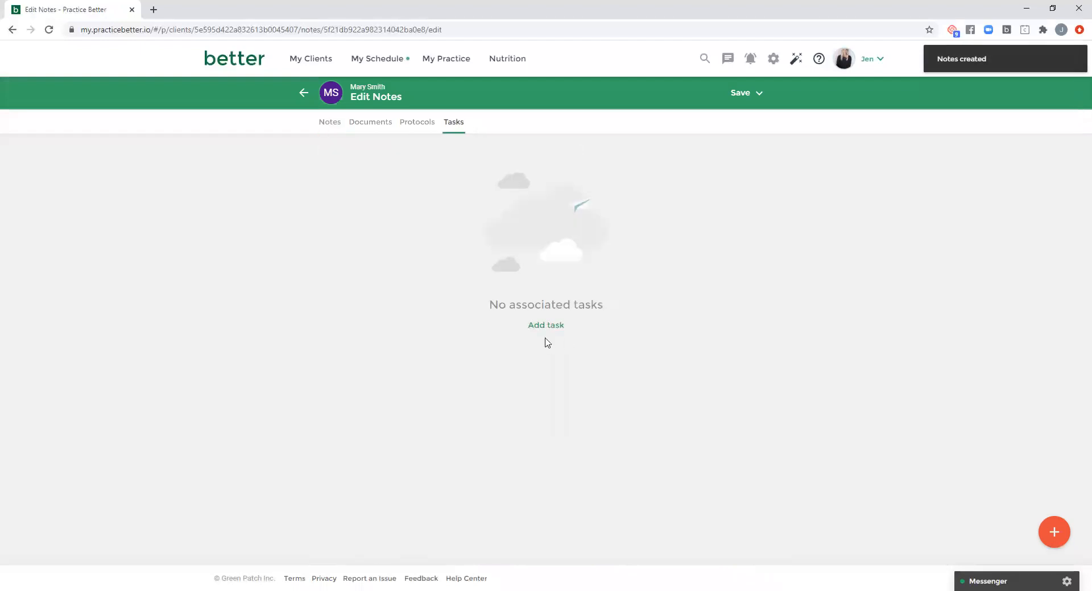
- Look over the form for creating a client task from the note, discard it and return to the Notes History
{"action": "left_click", "coordinate": [546, 324]}
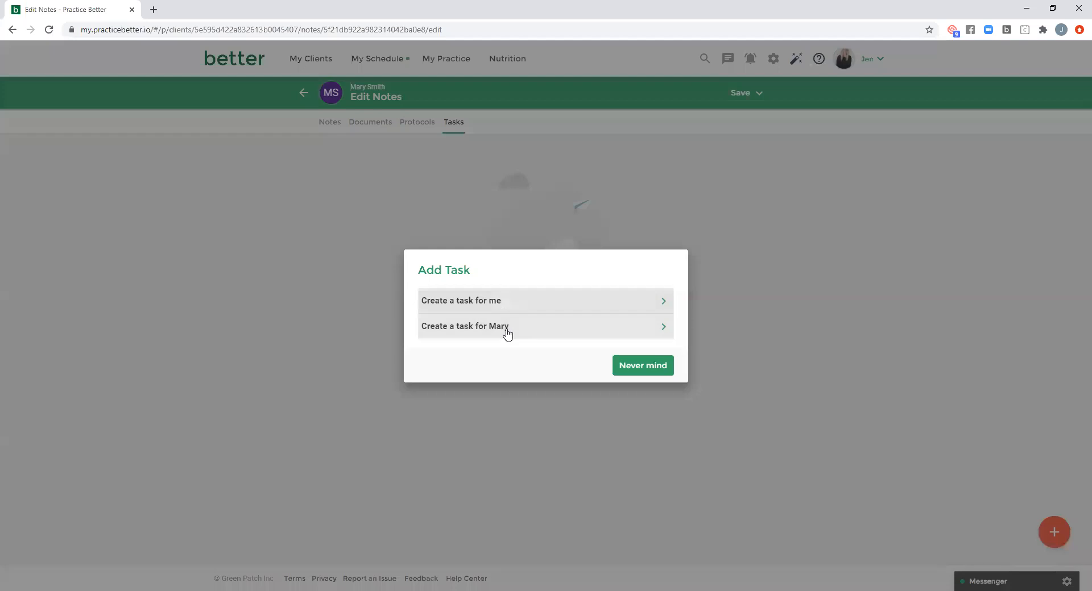
{"action": "left_click", "coordinate": [507, 332]}
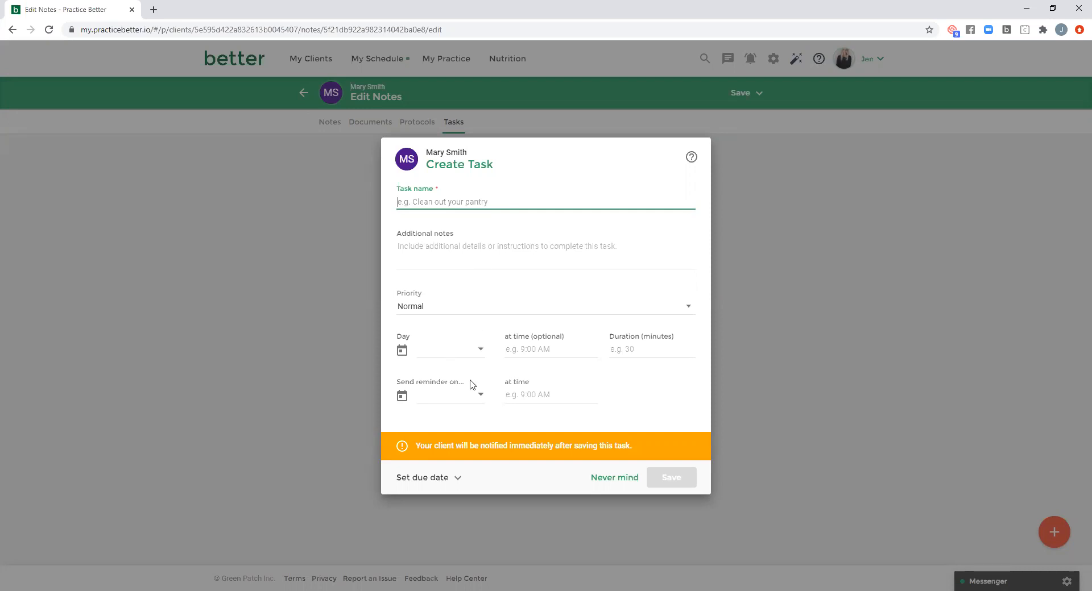
{"action": "left_click", "coordinate": [615, 479]}
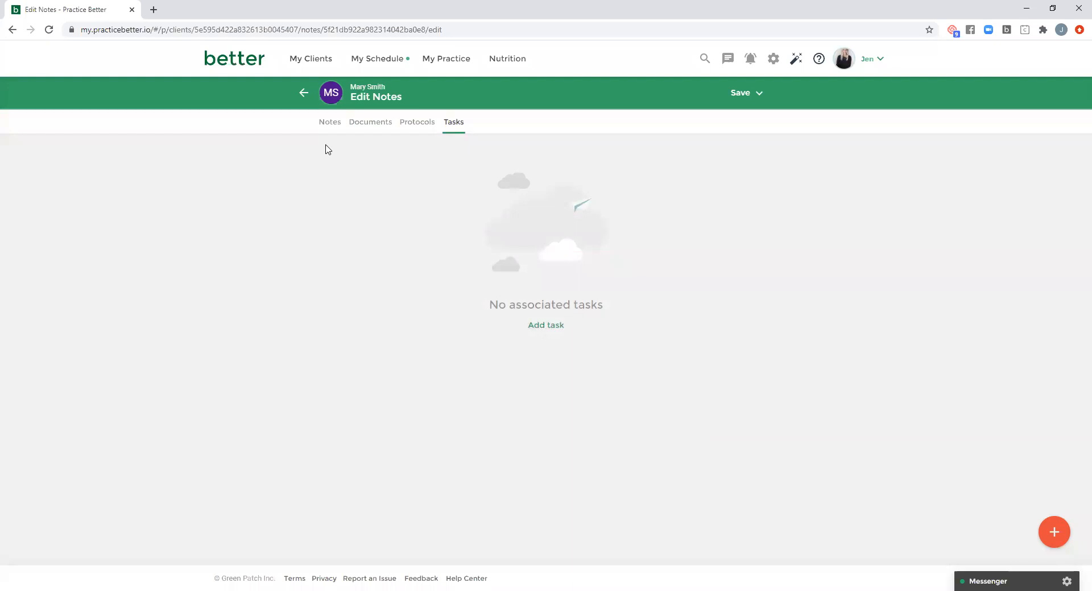
{"action": "left_click", "coordinate": [303, 93]}
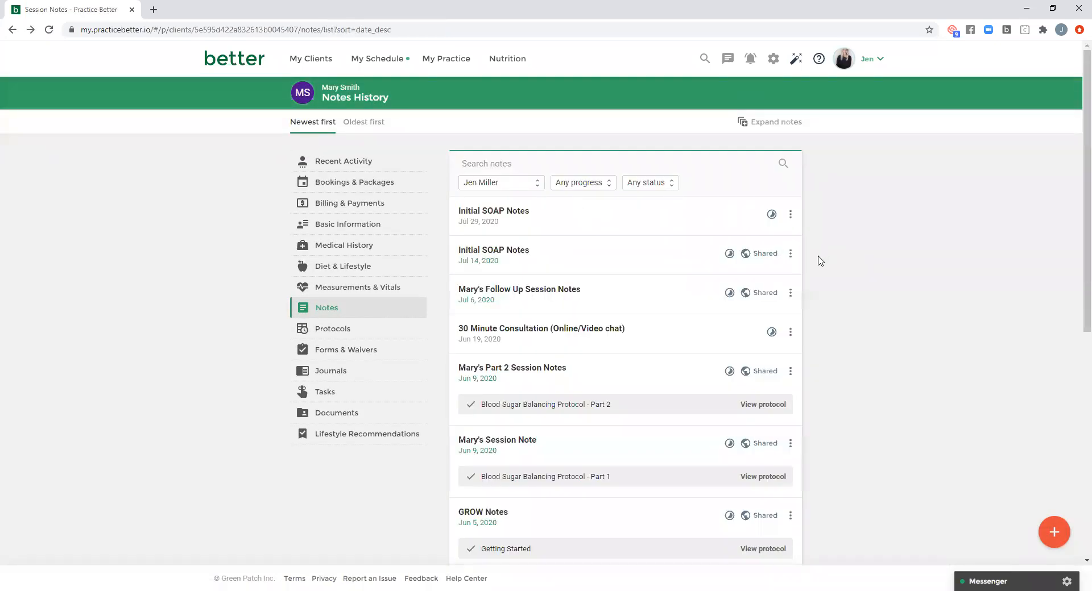
- Open the client's draft Getting Started protocol for editing and look over its notes and its food and supplement recommendations
{"action": "left_click", "coordinate": [348, 330]}
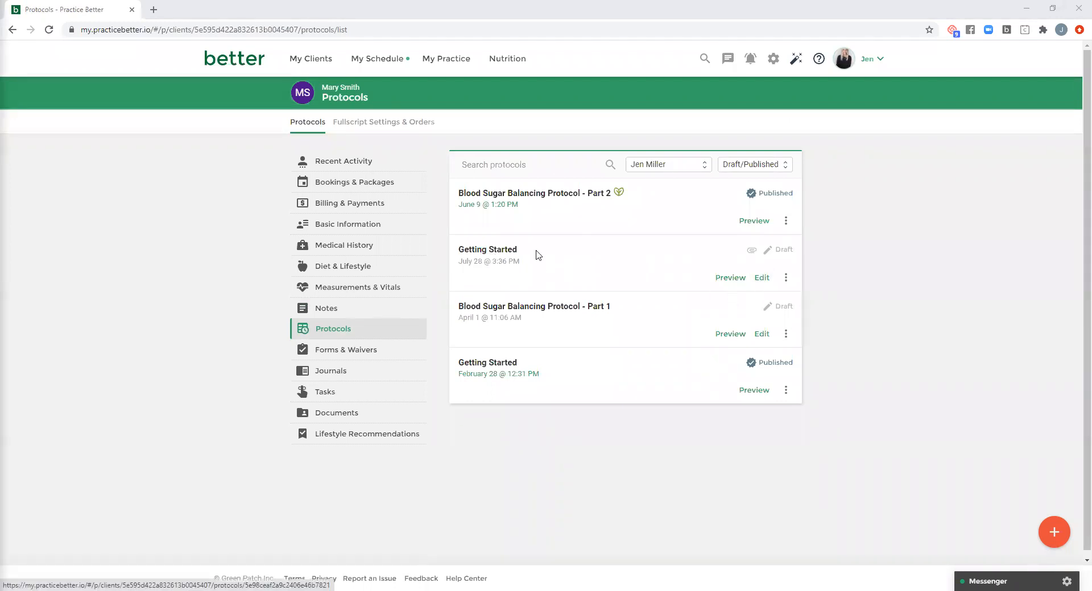
{"action": "left_click", "coordinate": [764, 279]}
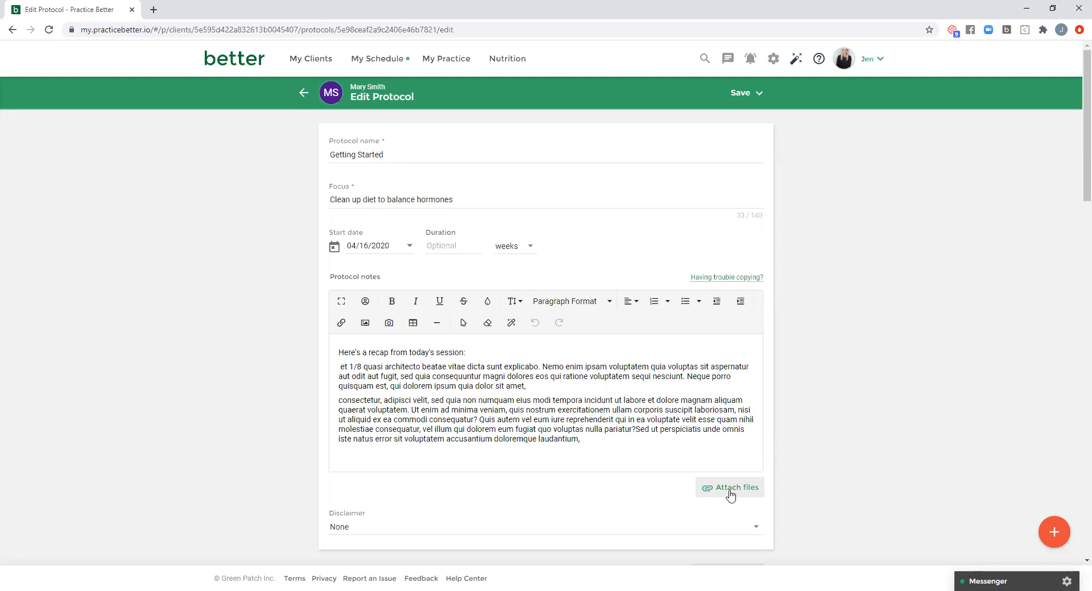
{"action": "scroll", "coordinate": [791, 385], "scroll_direction": "down", "scroll_amount": 6}
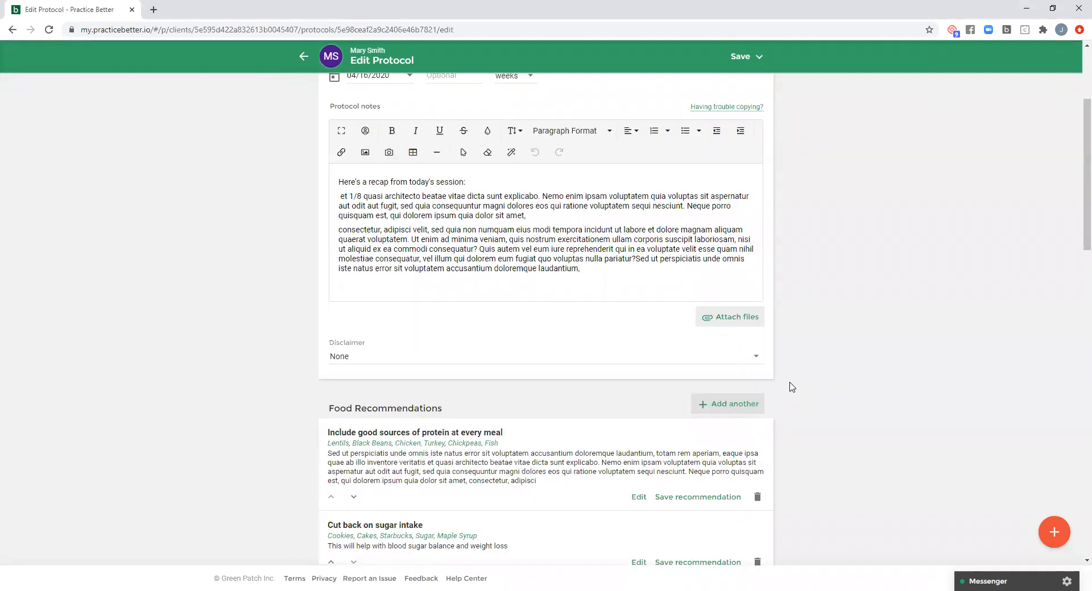
{"action": "scroll", "coordinate": [794, 389], "scroll_direction": "down", "scroll_amount": 2}
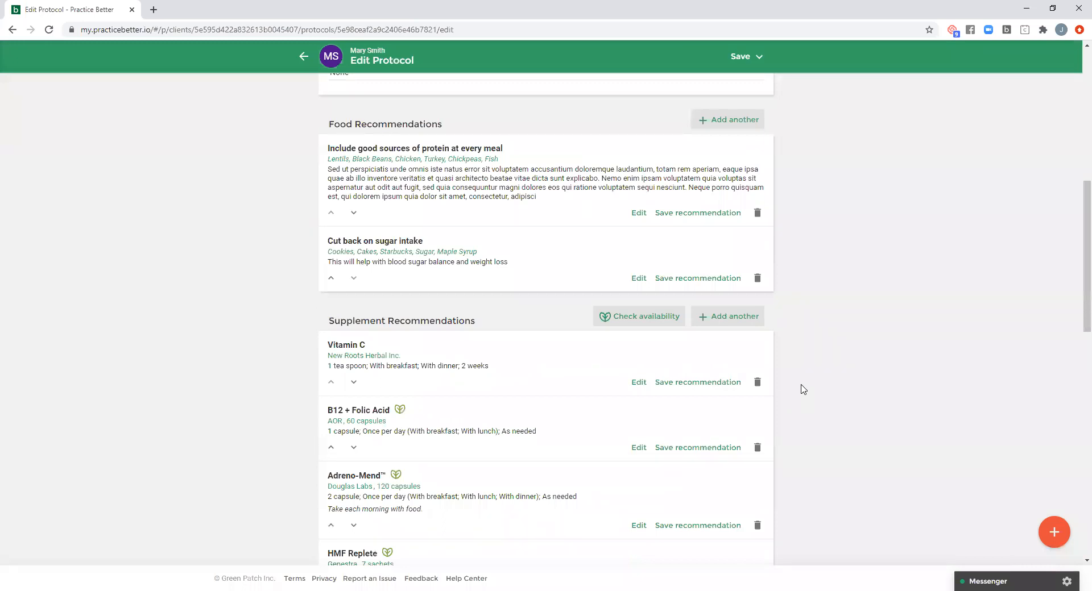
{"action": "scroll", "coordinate": [803, 390], "scroll_direction": "down", "scroll_amount": 7}
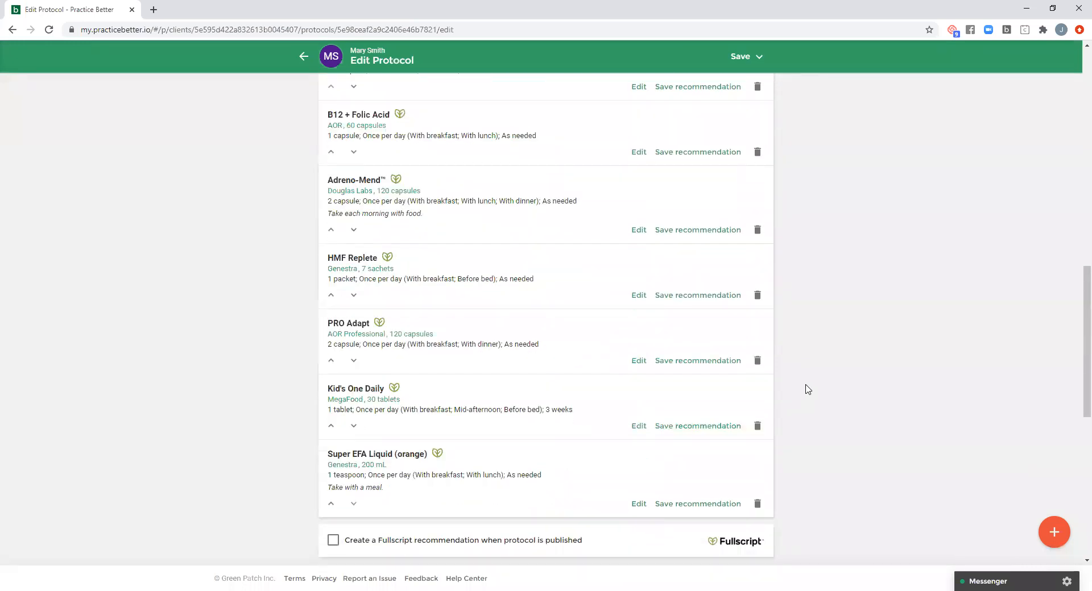
- View the blank food recommendation form in the protocol and return without adding one
{"action": "scroll", "coordinate": [801, 410], "scroll_direction": "up", "scroll_amount": 5}
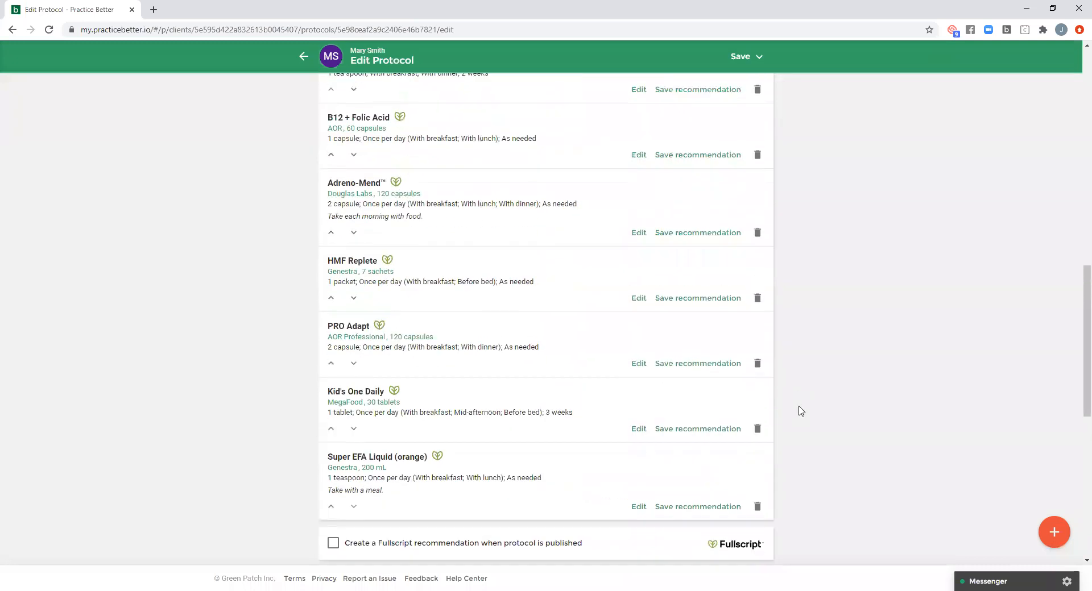
{"action": "scroll", "coordinate": [801, 413], "scroll_direction": "up", "scroll_amount": 3}
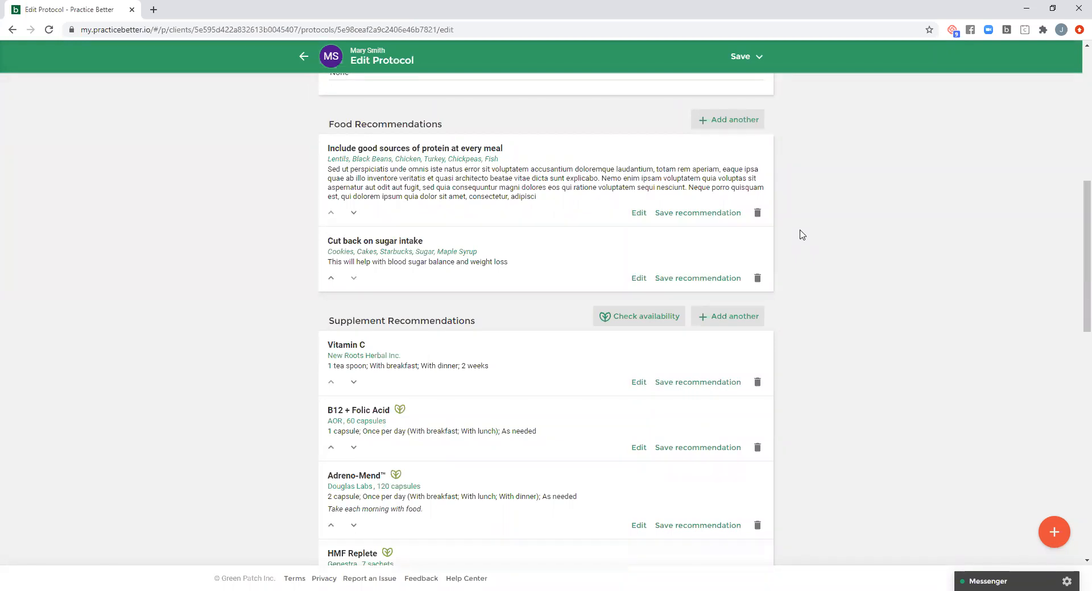
{"action": "left_click", "coordinate": [732, 124]}
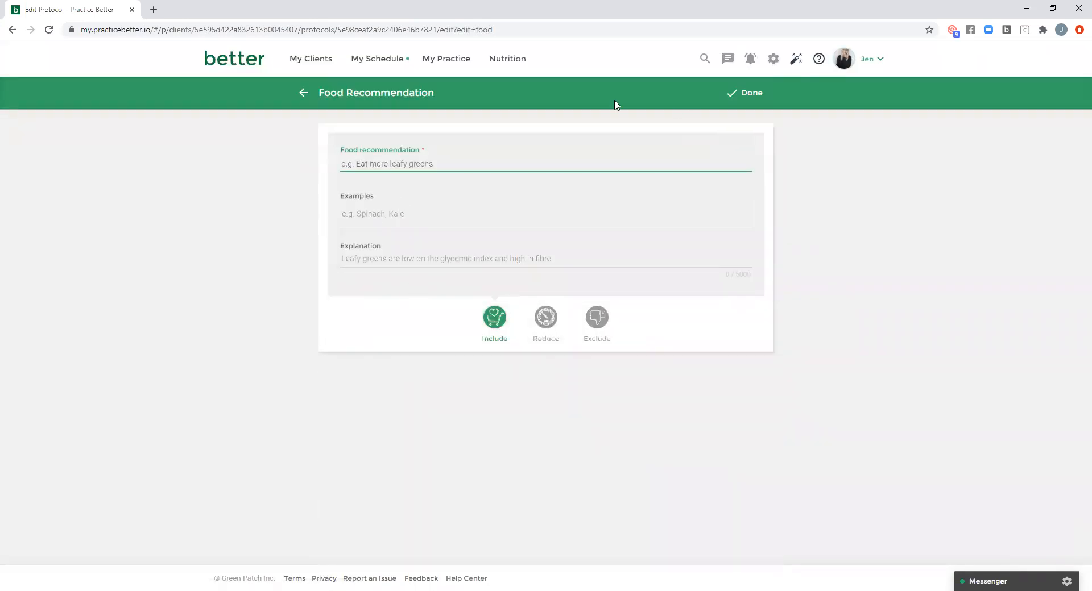
{"action": "left_click", "coordinate": [306, 100]}
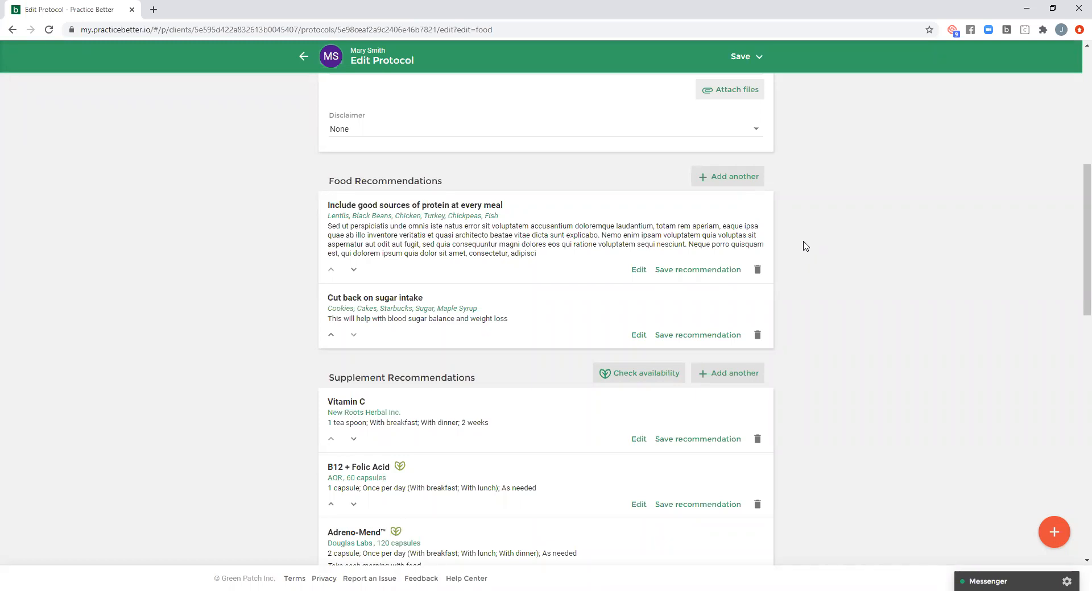
- Examine the protocol's supplement and lifestyle recommendations and supporting documents, and return to the client's protocol list
{"action": "scroll", "coordinate": [806, 246], "scroll_direction": "down", "scroll_amount": 5}
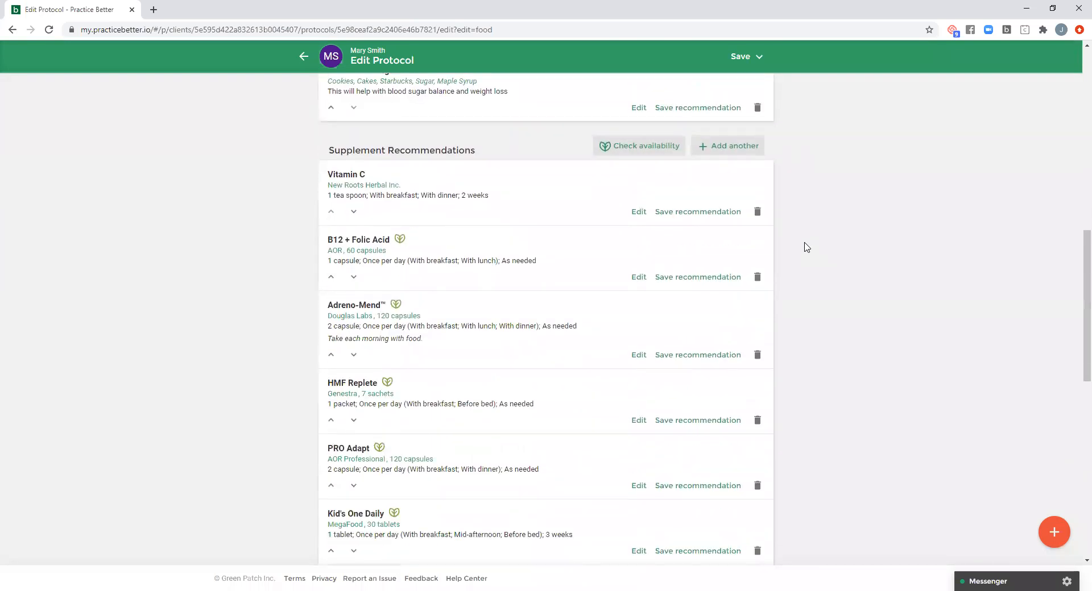
{"action": "scroll", "coordinate": [807, 246], "scroll_direction": "up", "scroll_amount": 1}
{"action": "scroll", "coordinate": [799, 188], "scroll_direction": "down", "scroll_amount": 4}
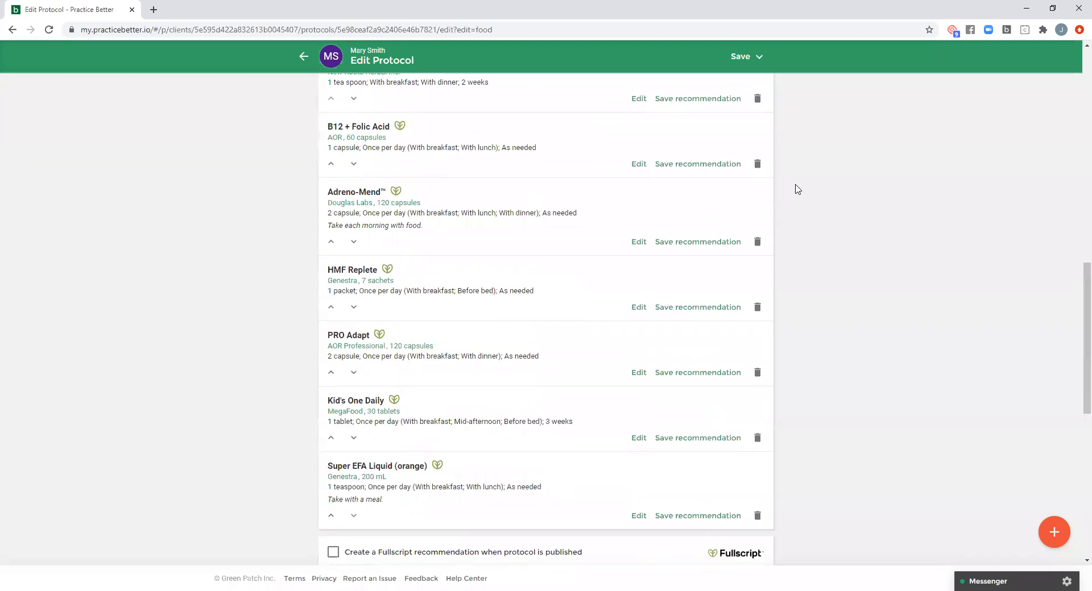
{"action": "scroll", "coordinate": [798, 189], "scroll_direction": "down", "scroll_amount": 5}
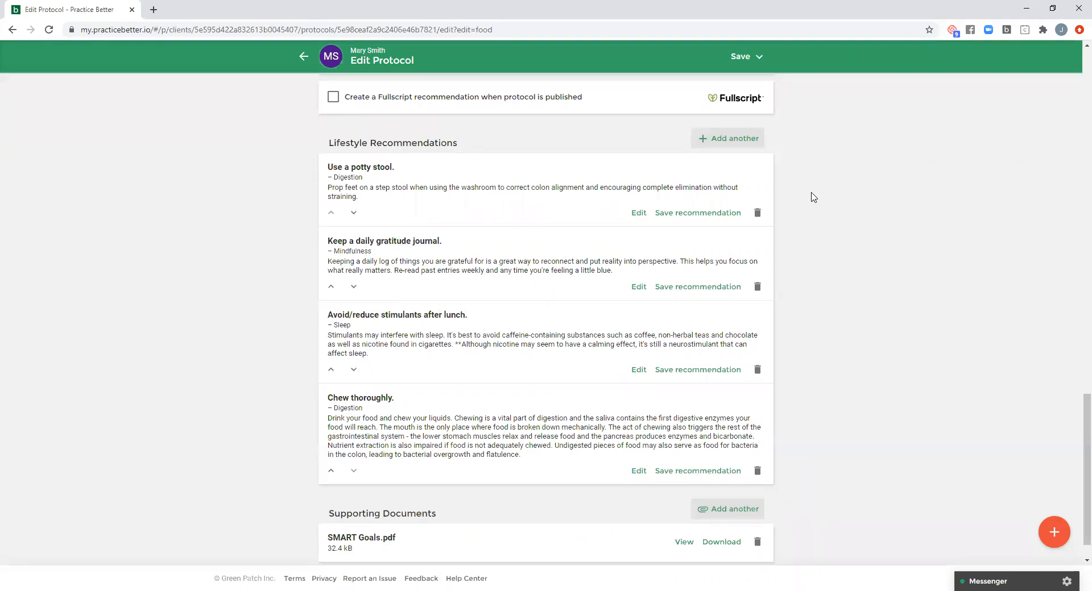
{"action": "scroll", "coordinate": [821, 211], "scroll_direction": "down", "scroll_amount": 1}
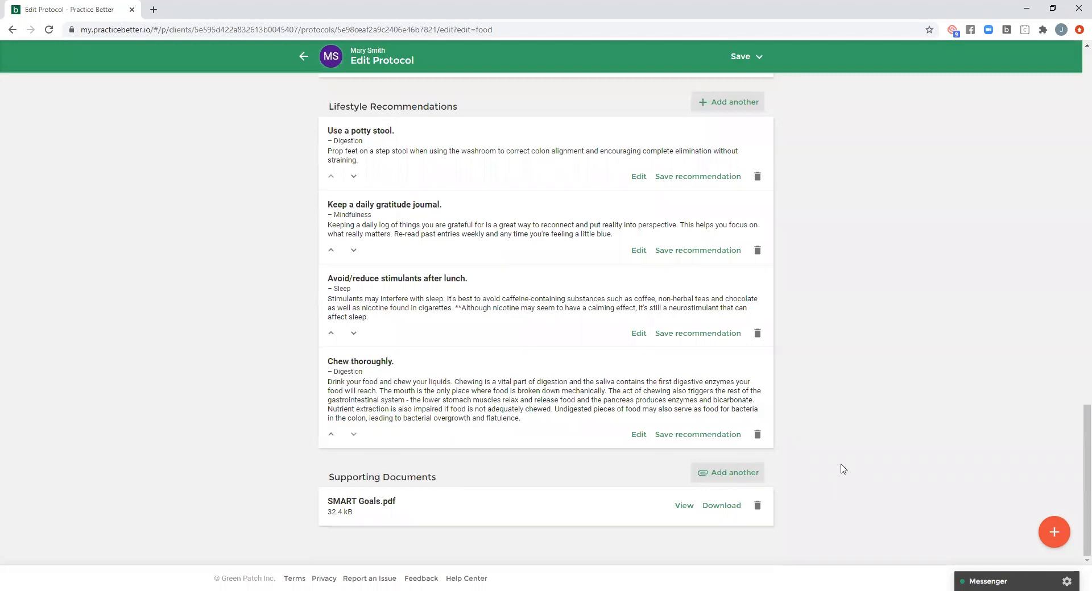
{"action": "scroll", "coordinate": [819, 467], "scroll_direction": "up", "scroll_amount": 1}
{"action": "scroll", "coordinate": [818, 467], "scroll_direction": "up", "scroll_amount": 13}
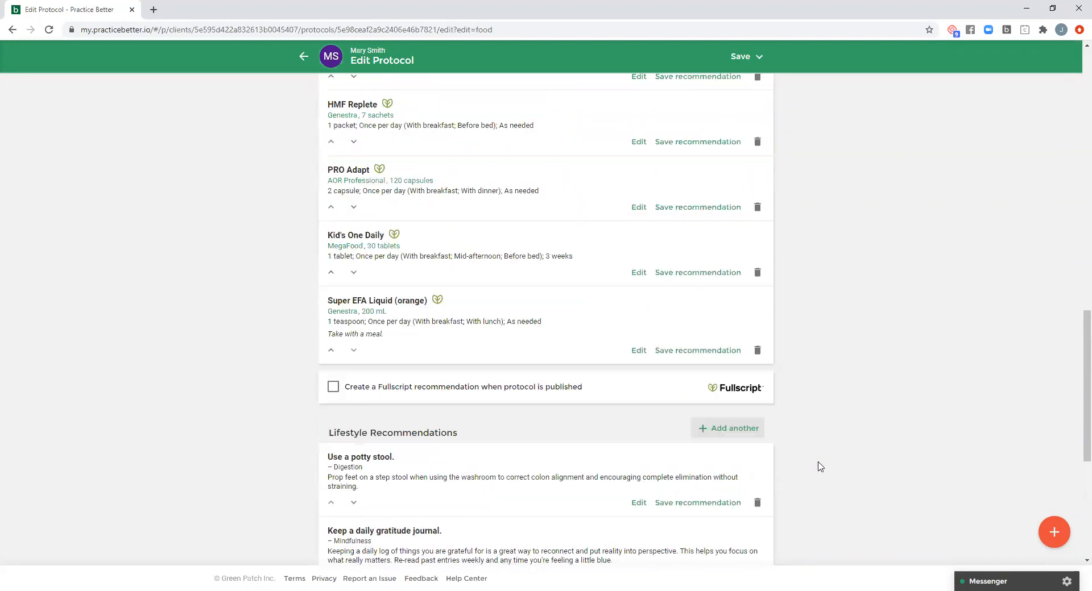
{"action": "scroll", "coordinate": [816, 475], "scroll_direction": "up", "scroll_amount": 4}
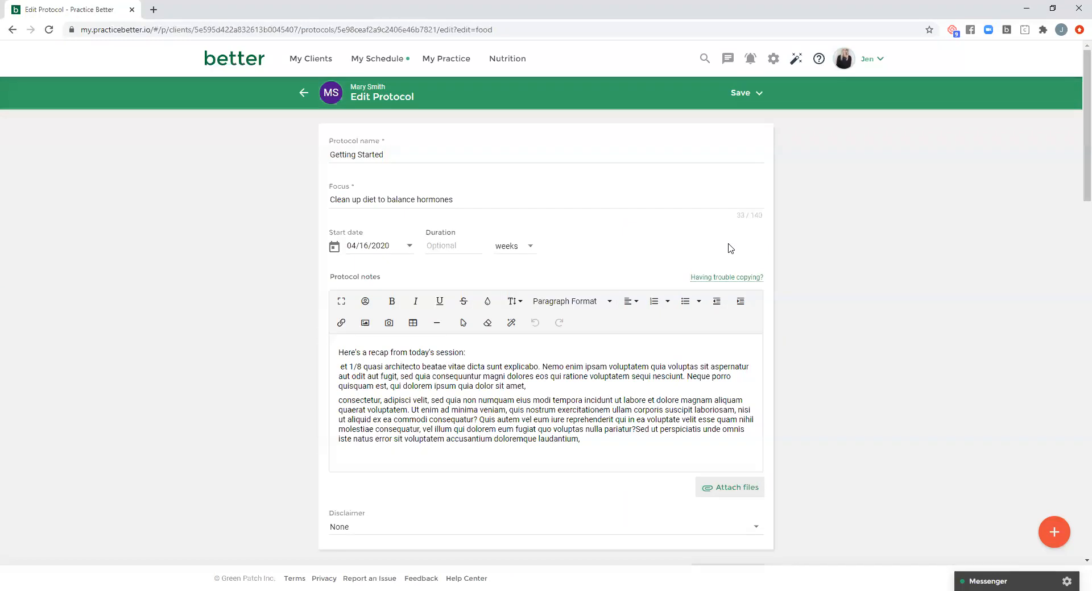
{"action": "left_click", "coordinate": [305, 94]}
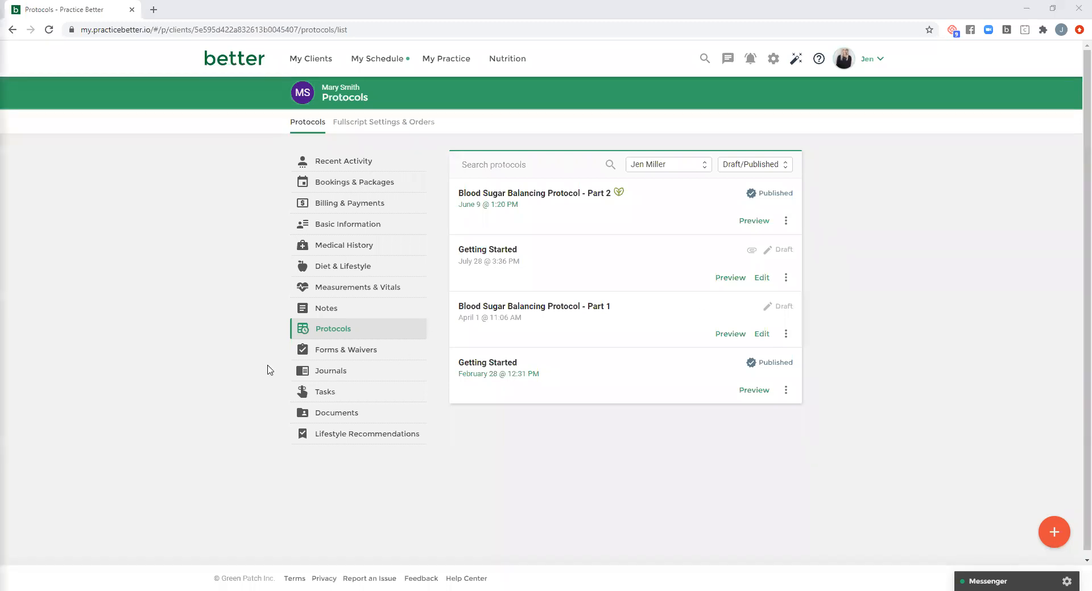
- Open the client's Documents and view the All Shared Documents folder
{"action": "left_click", "coordinate": [341, 415]}
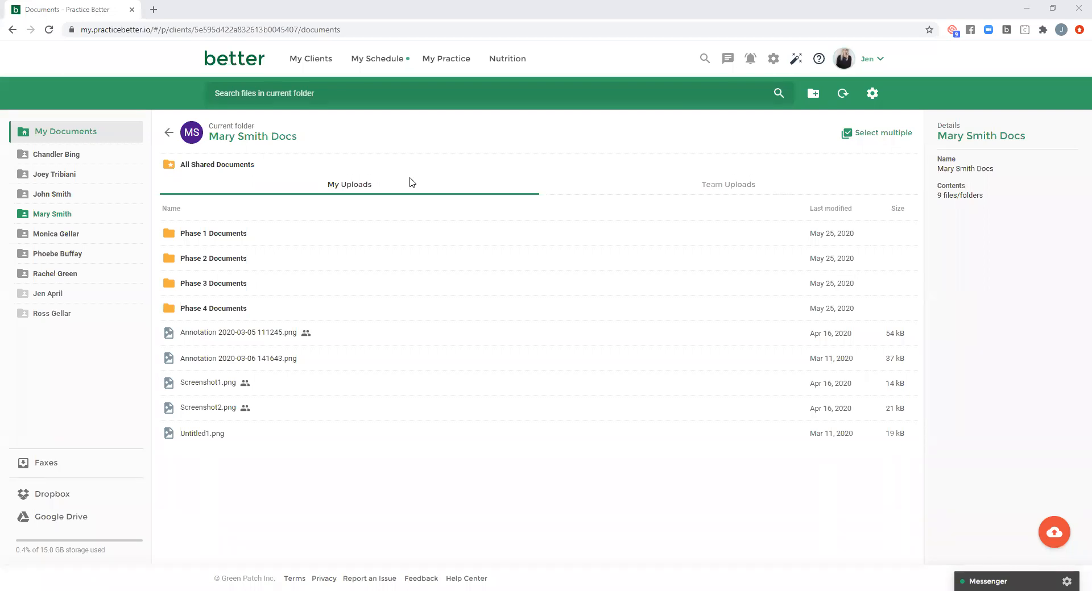
{"action": "left_click", "coordinate": [202, 166]}
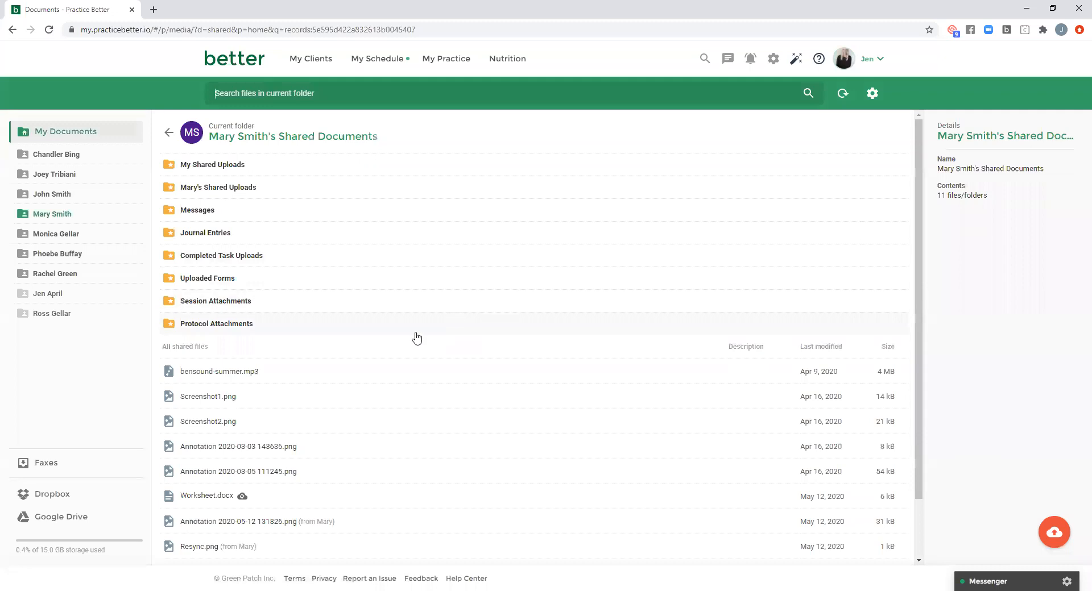
- Look through the client's shared folders and files, and return to the protocol list in the client record
{"action": "scroll", "coordinate": [397, 344], "scroll_direction": "down", "scroll_amount": 1}
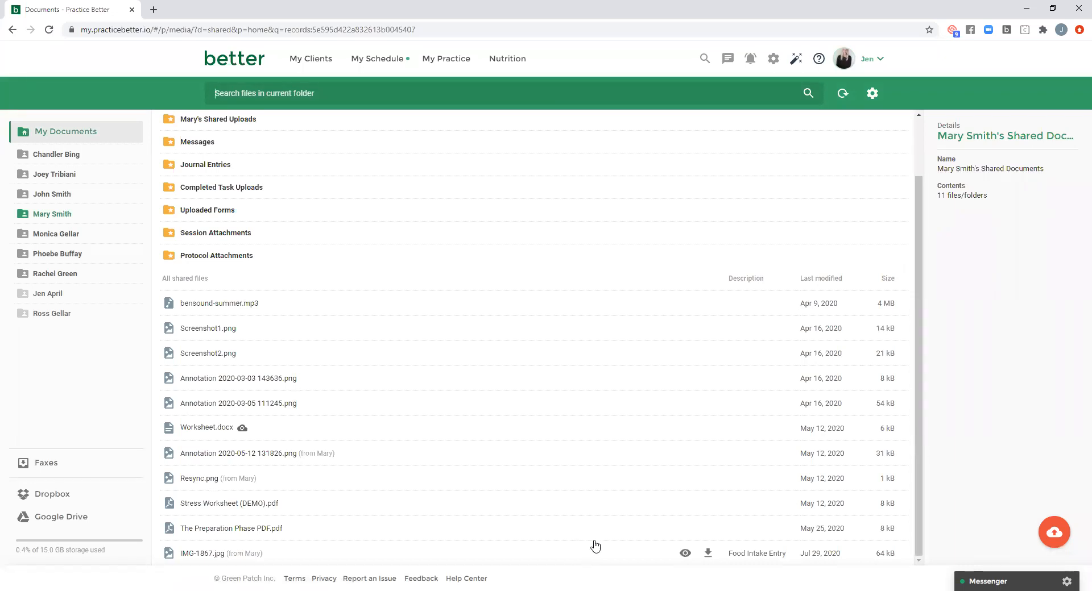
{"action": "scroll", "coordinate": [583, 526], "scroll_direction": "up", "scroll_amount": 2}
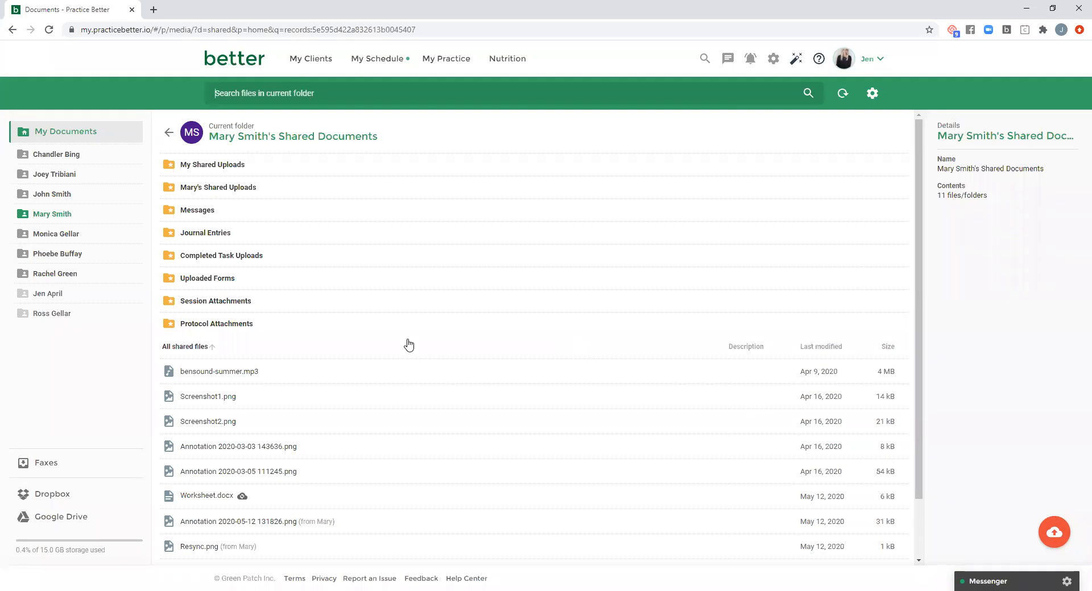
{"action": "left_click", "coordinate": [168, 132]}
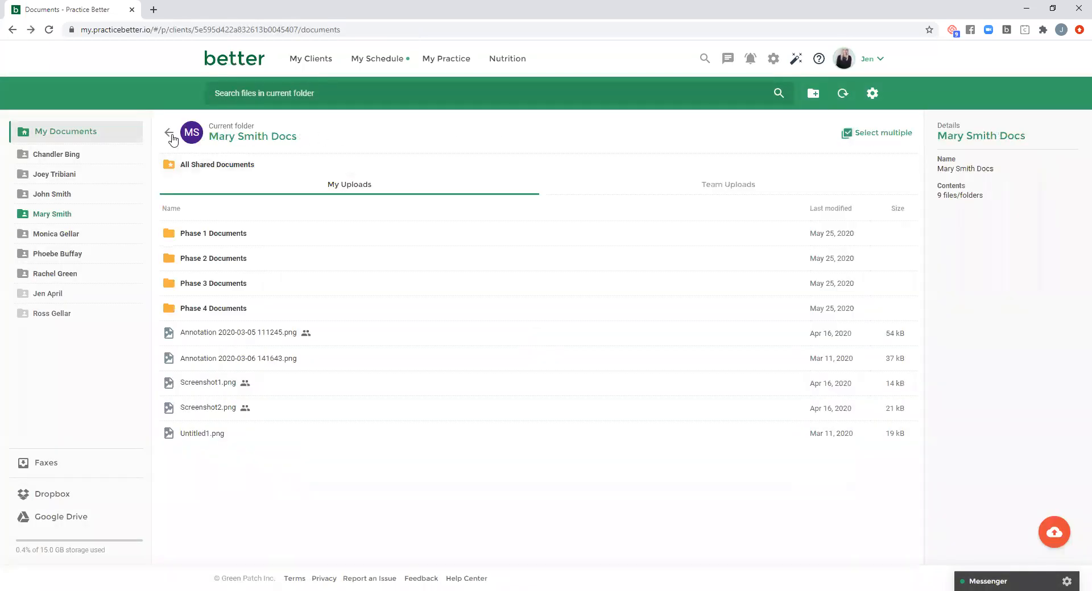
{"action": "left_click", "coordinate": [171, 135]}
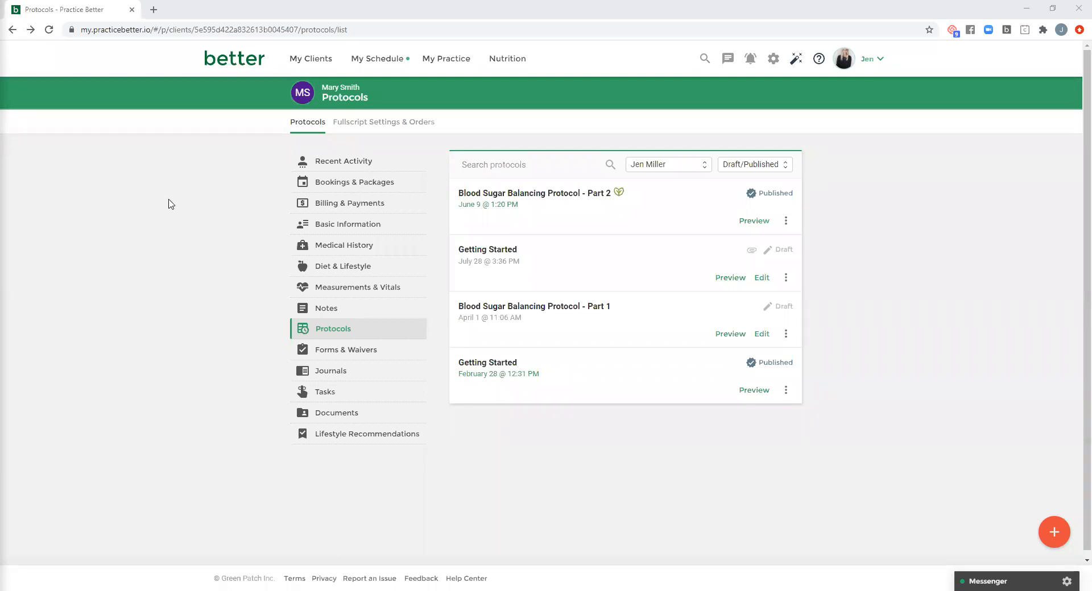
- Open the client's Food & Mood Journal entries and view the day of June 1, 2020
{"action": "left_click", "coordinate": [341, 376]}
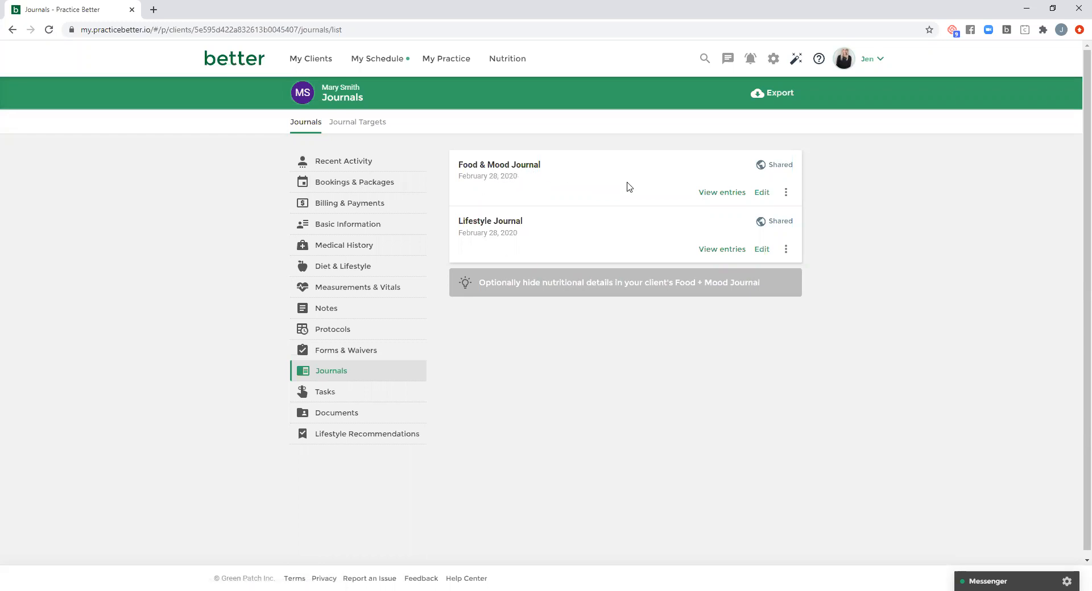
{"action": "left_click", "coordinate": [721, 194]}
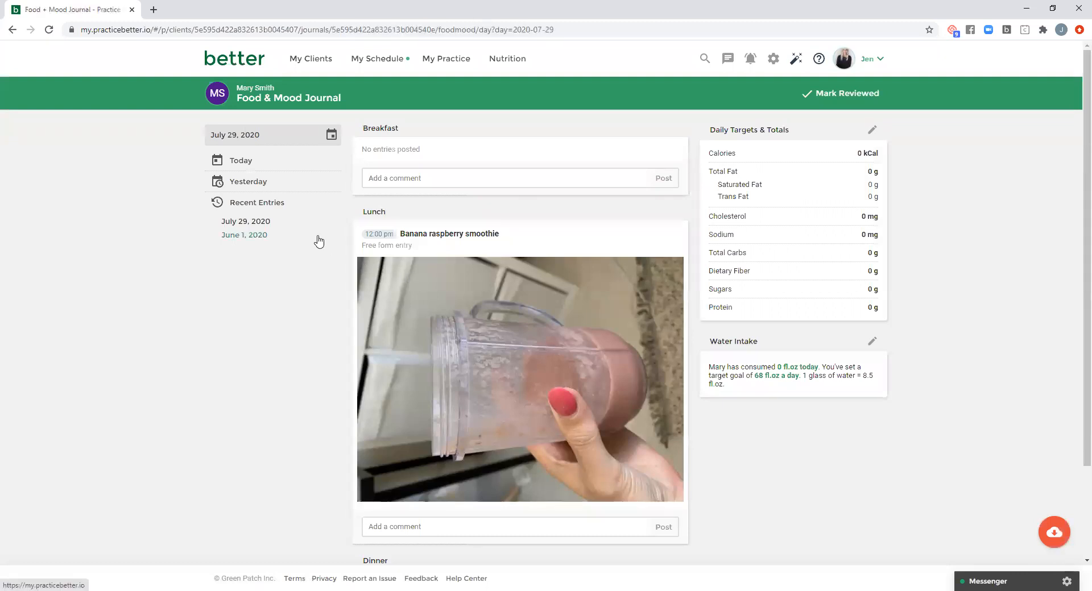
{"action": "left_click", "coordinate": [258, 239]}
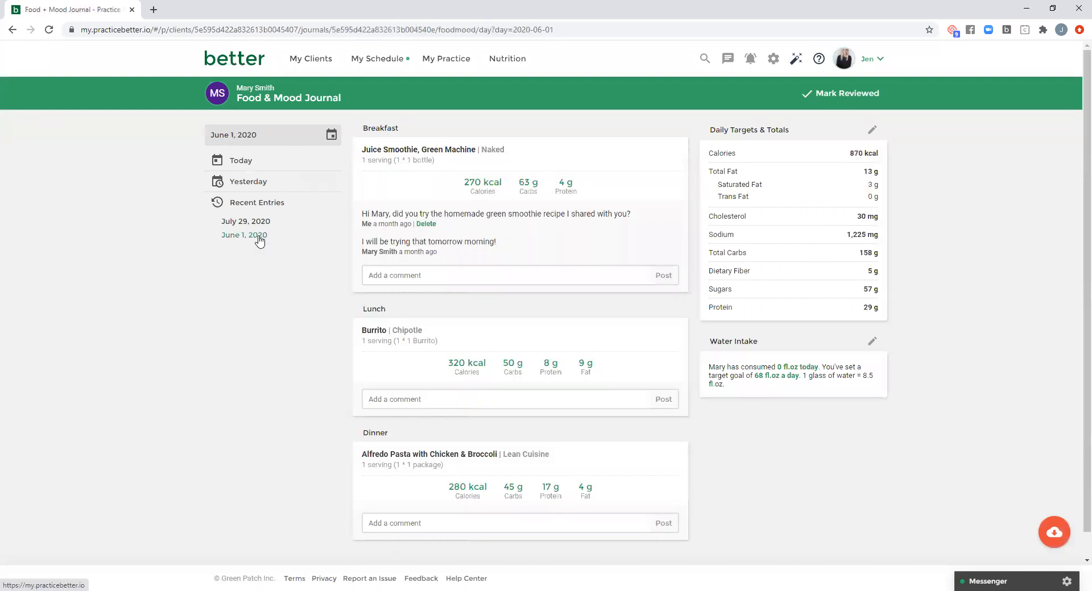
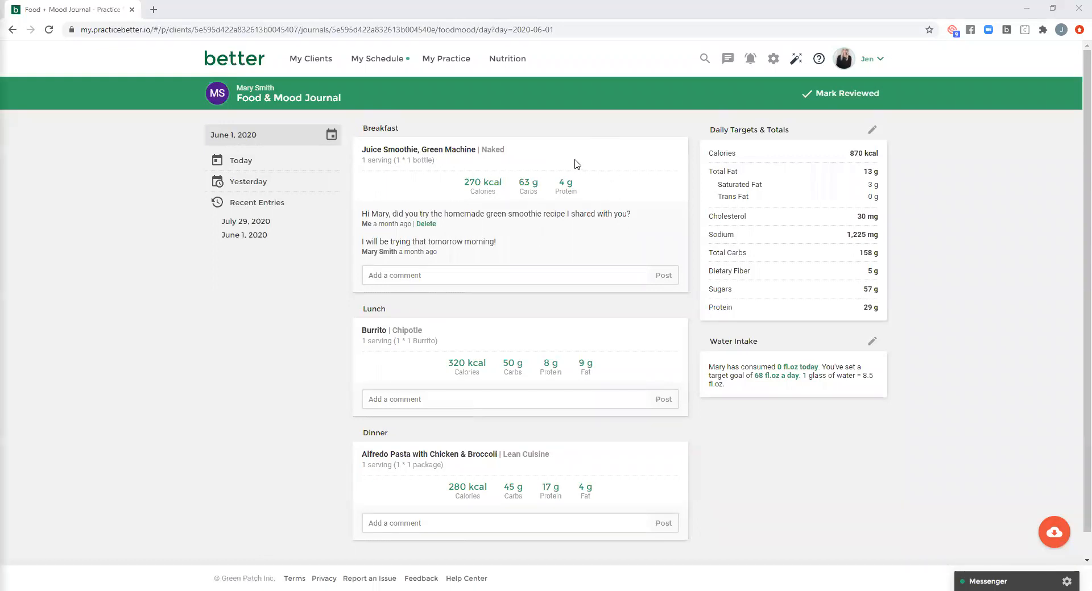
- Open the practice's list of programs and start editing the Health Reset Program
{"action": "left_click", "coordinate": [449, 58]}
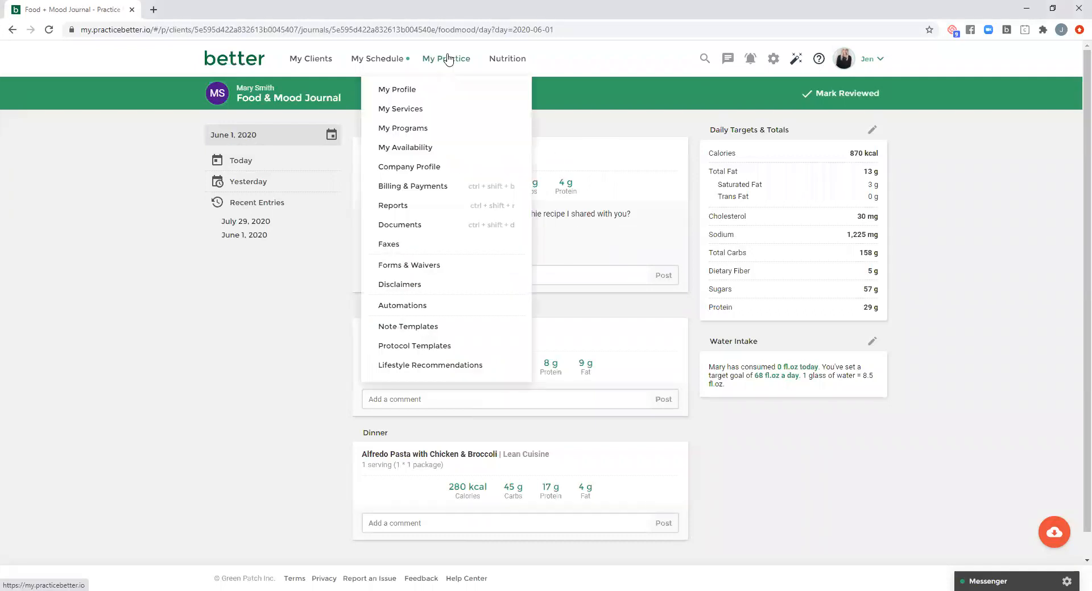
{"action": "left_click", "coordinate": [412, 133]}
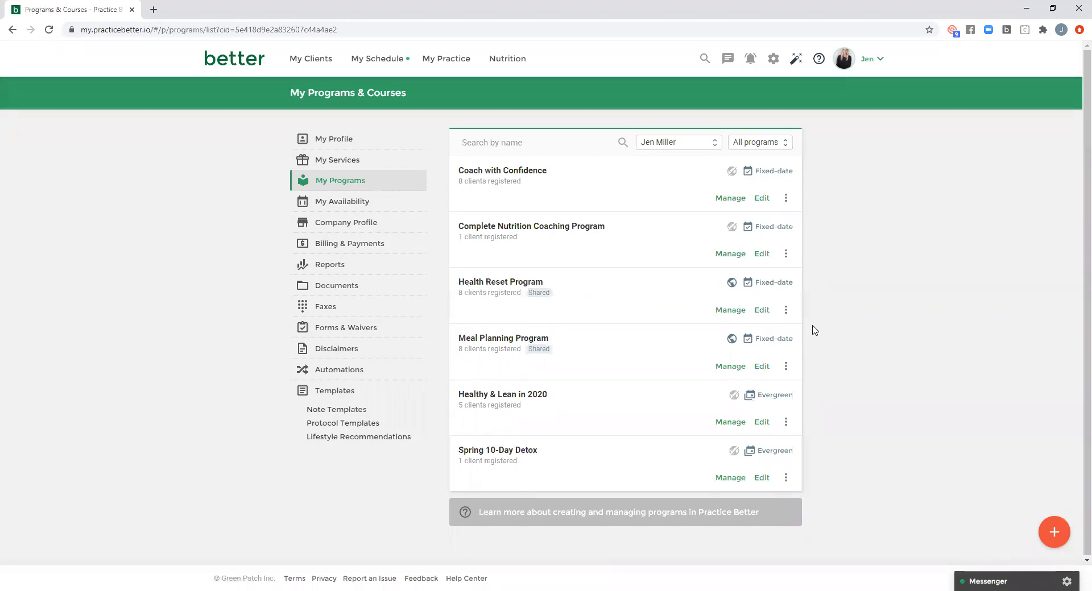
{"action": "left_click", "coordinate": [761, 311]}
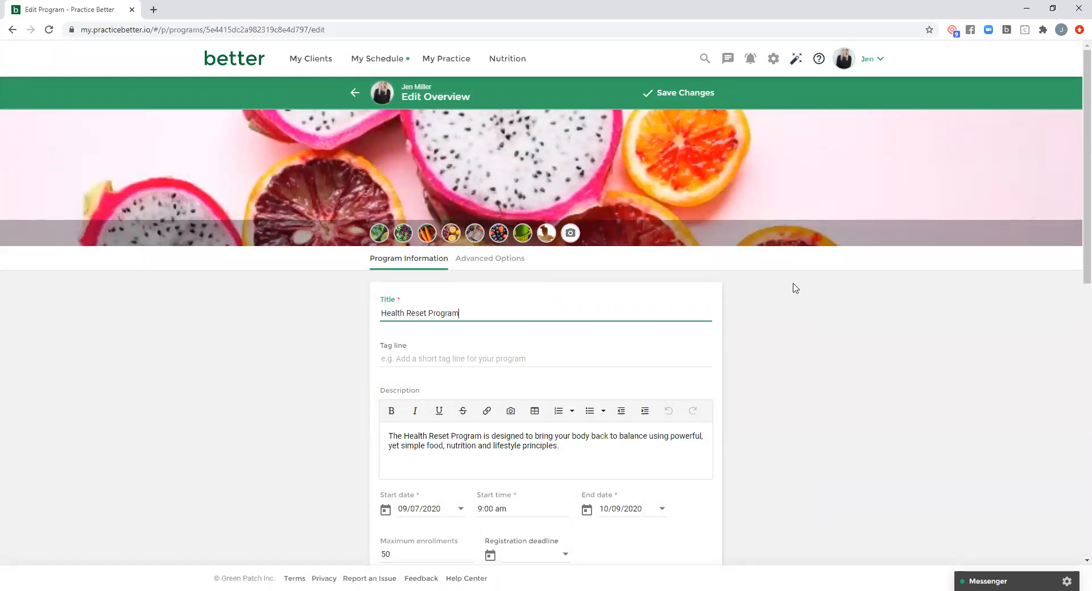
- Review the program's title, description, dates, maximum enrollments and registration deadline
{"action": "scroll", "coordinate": [795, 288], "scroll_direction": "down", "scroll_amount": 3}
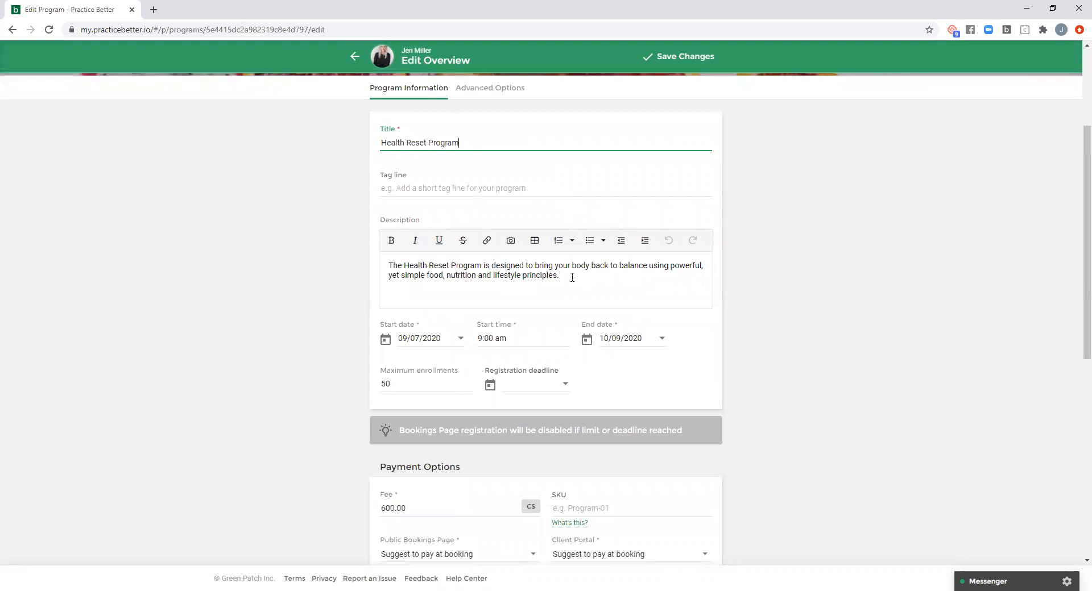
{"action": "scroll", "coordinate": [775, 275], "scroll_direction": "down", "scroll_amount": 1}
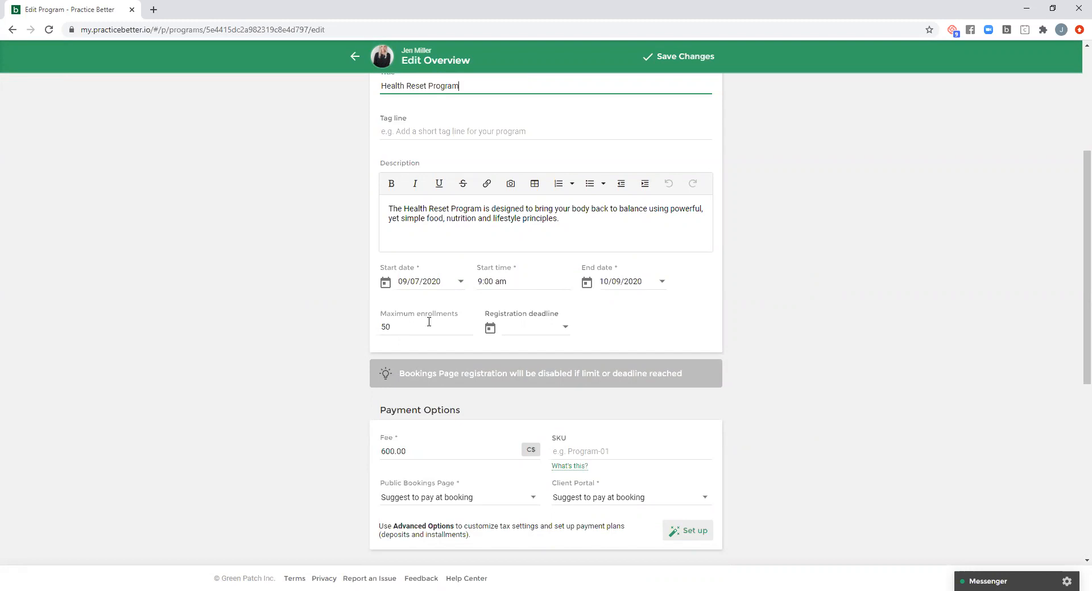
{"action": "left_click", "coordinate": [562, 327]}
{"action": "left_click", "coordinate": [706, 315]}
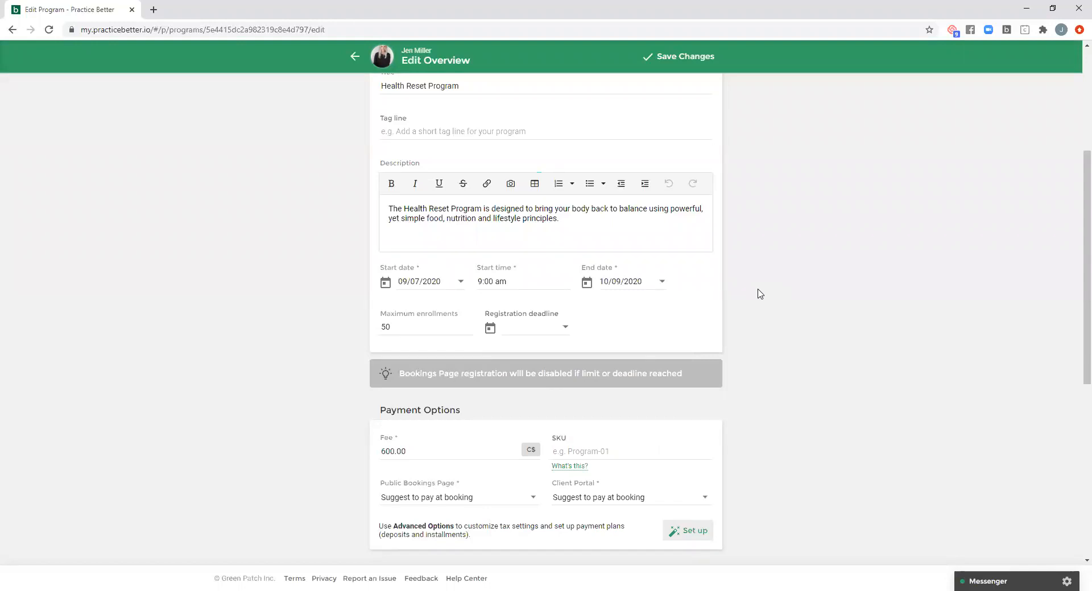
- Review the payment choices for the public bookings page and the program's registration options
{"action": "scroll", "coordinate": [760, 294], "scroll_direction": "down", "scroll_amount": 4}
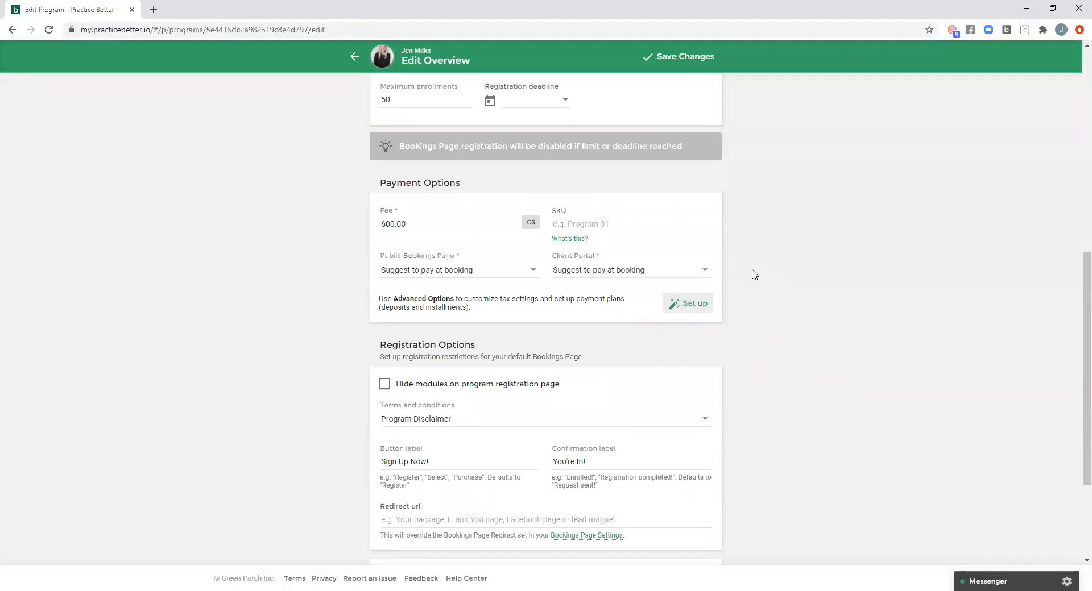
{"action": "left_click", "coordinate": [461, 274]}
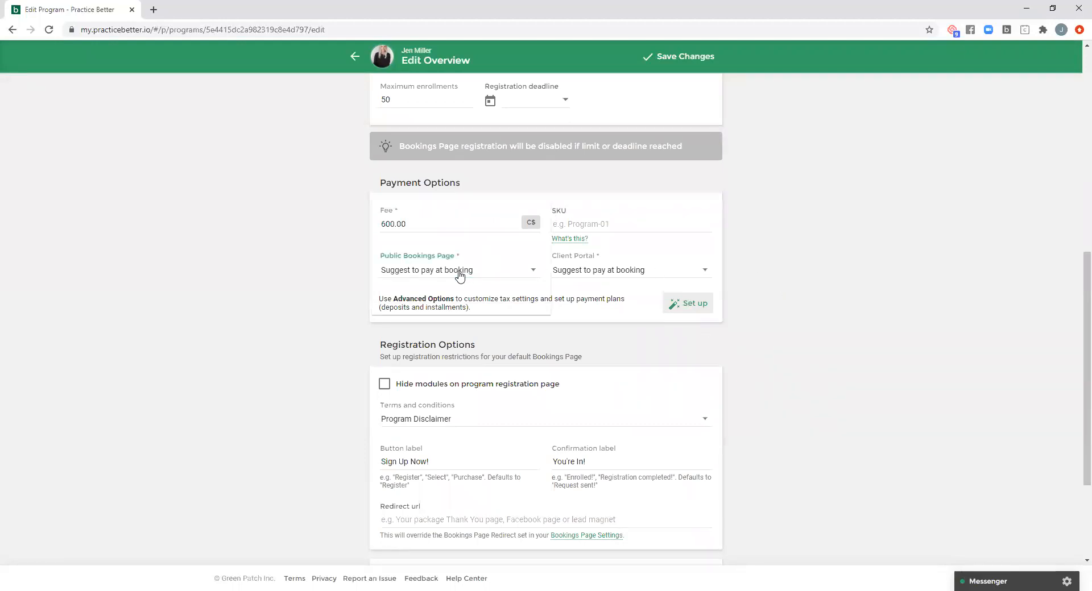
{"action": "left_click", "coordinate": [343, 274]}
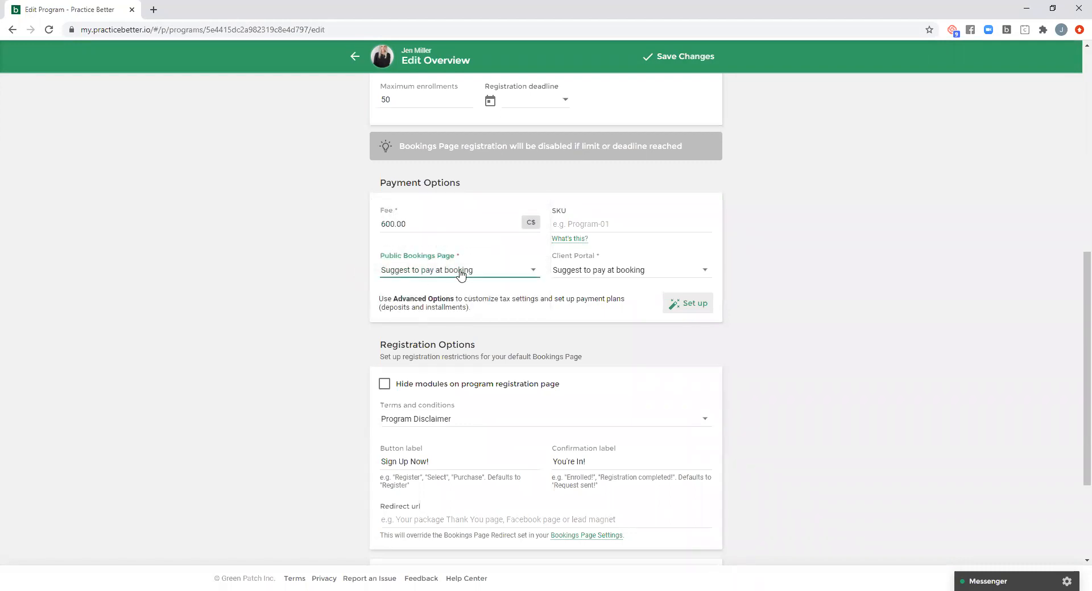
{"action": "left_click", "coordinate": [780, 259]}
{"action": "scroll", "coordinate": [780, 260], "scroll_direction": "down", "scroll_amount": 3}
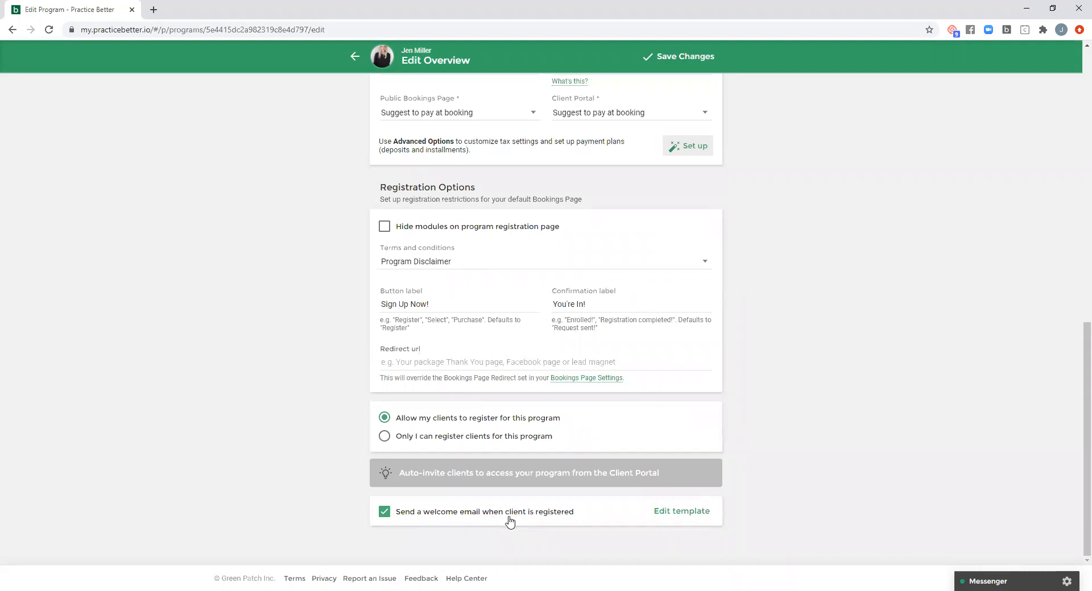
- Examine the welcome email template's subject, title and message body, and close it without saving
{"action": "left_click", "coordinate": [682, 513]}
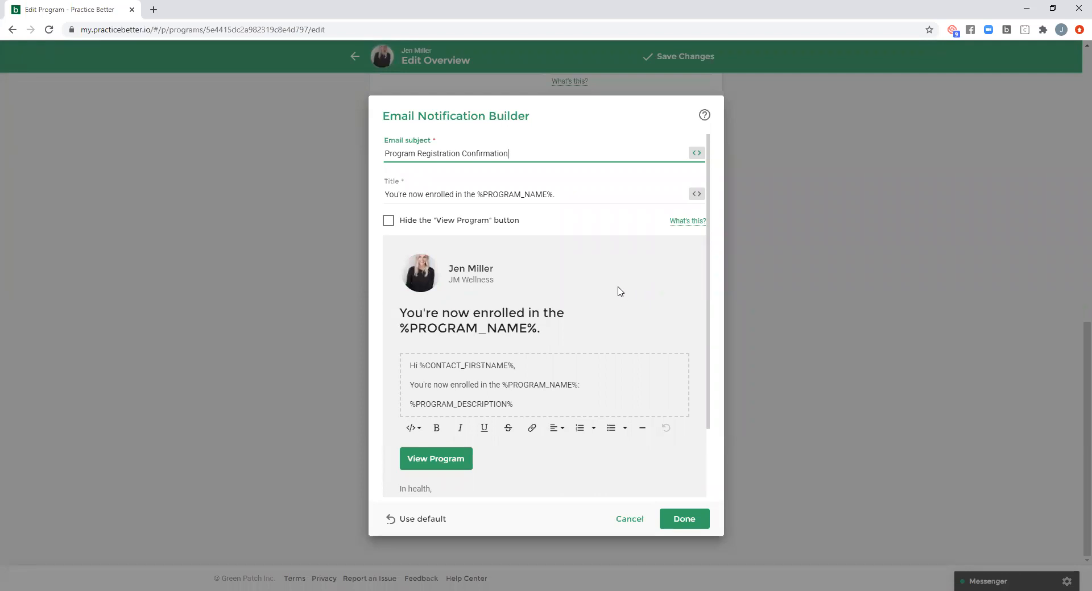
{"action": "left_click_drag", "start_coordinate": [514, 405], "coordinate": [408, 362]}
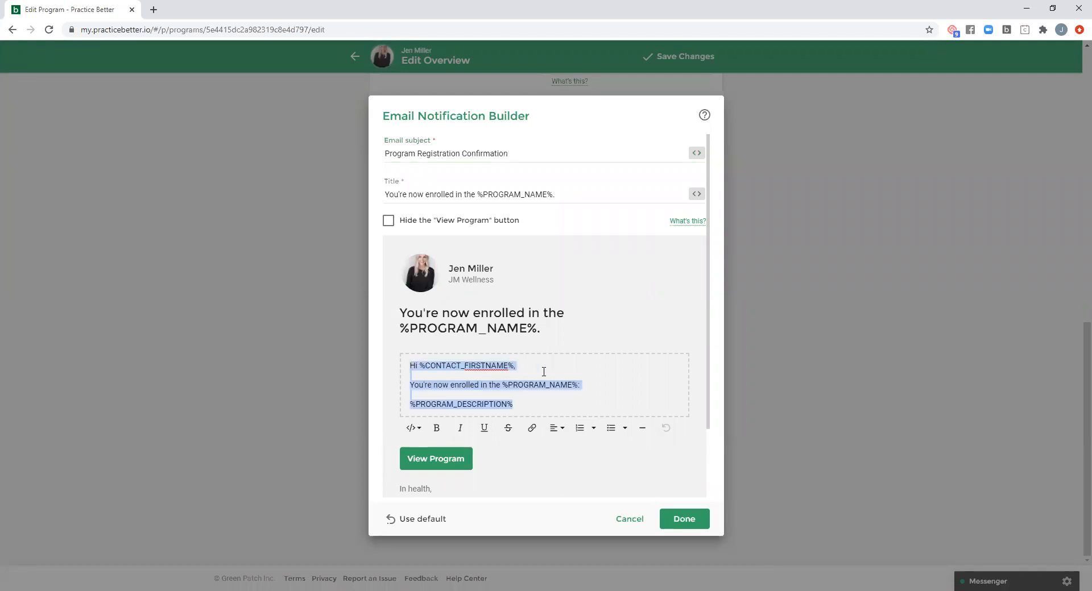
{"action": "left_click", "coordinate": [553, 399]}
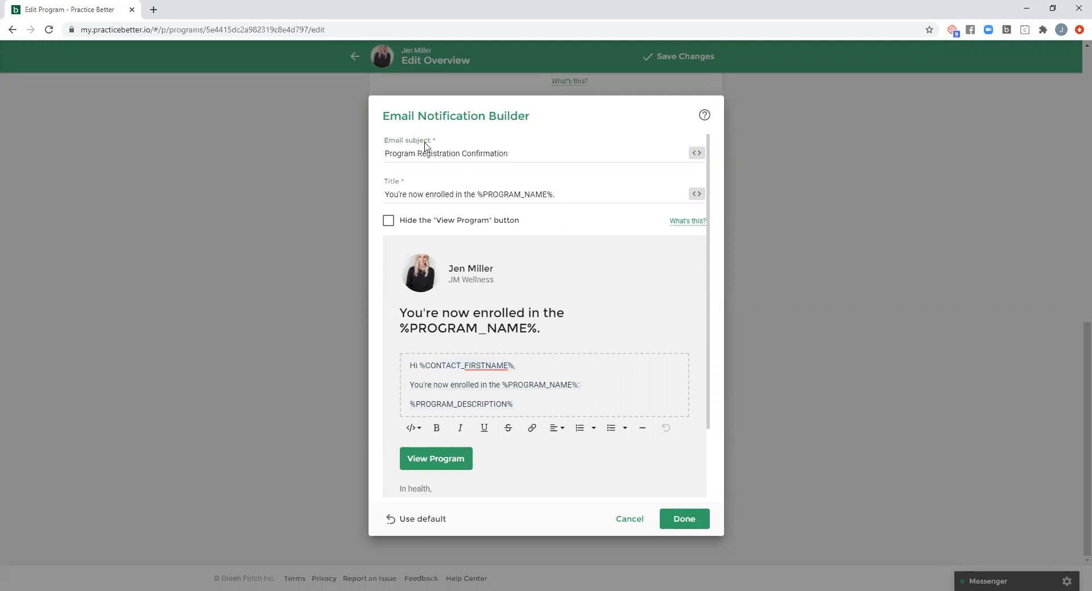
{"action": "left_click", "coordinate": [630, 519]}
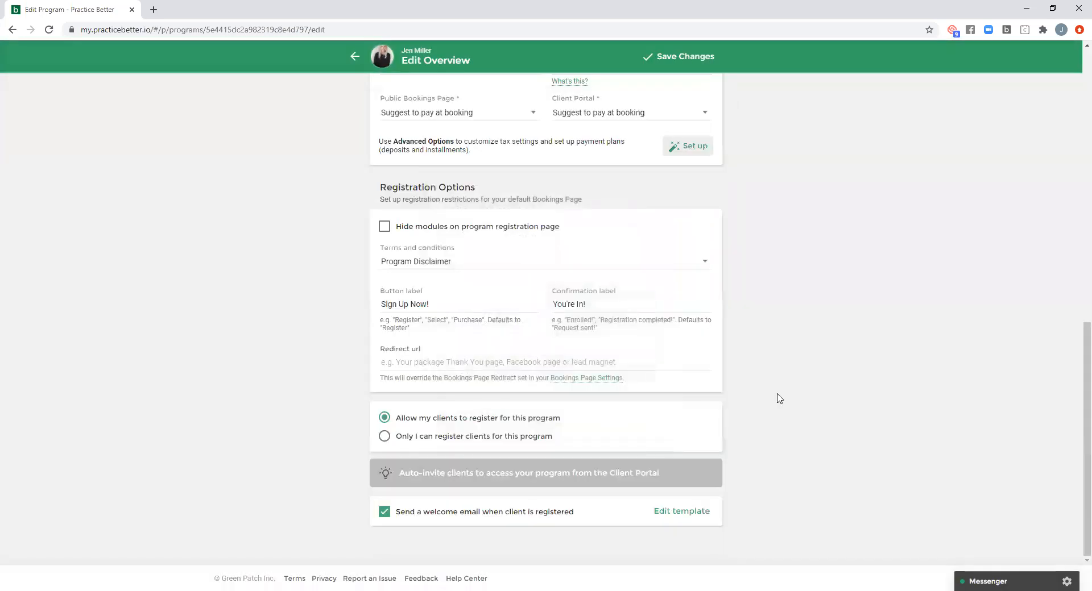
- Open the program's advanced options and view the group chat settings, including the available chat styles
{"action": "scroll", "coordinate": [748, 402], "scroll_direction": "up", "scroll_amount": 2}
{"action": "scroll", "coordinate": [745, 404], "scroll_direction": "up", "scroll_amount": 10}
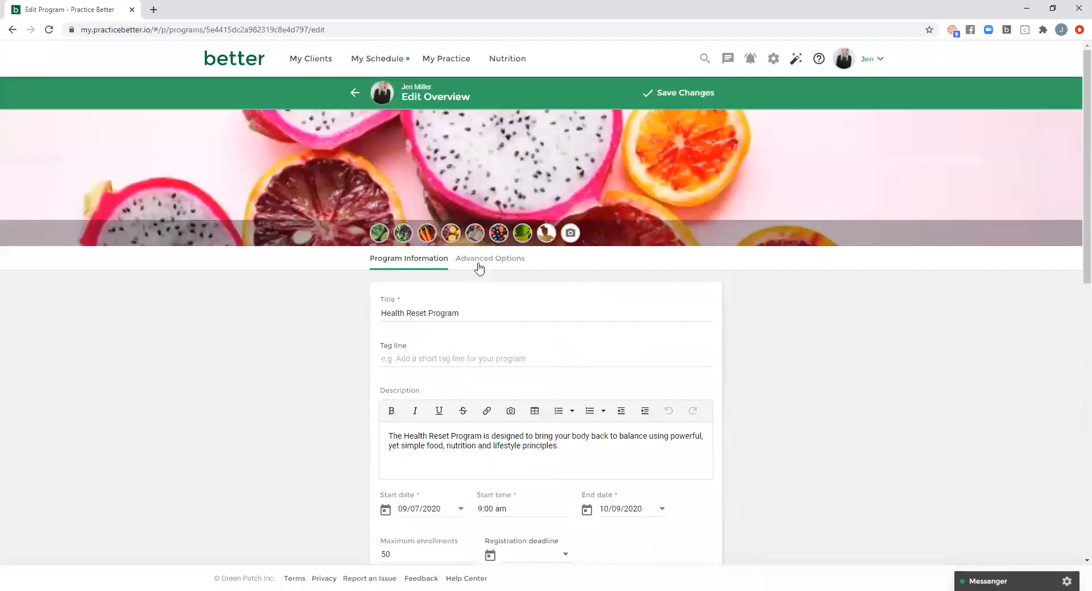
{"action": "left_click", "coordinate": [482, 262]}
{"action": "scroll", "coordinate": [740, 325], "scroll_direction": "down", "scroll_amount": 1}
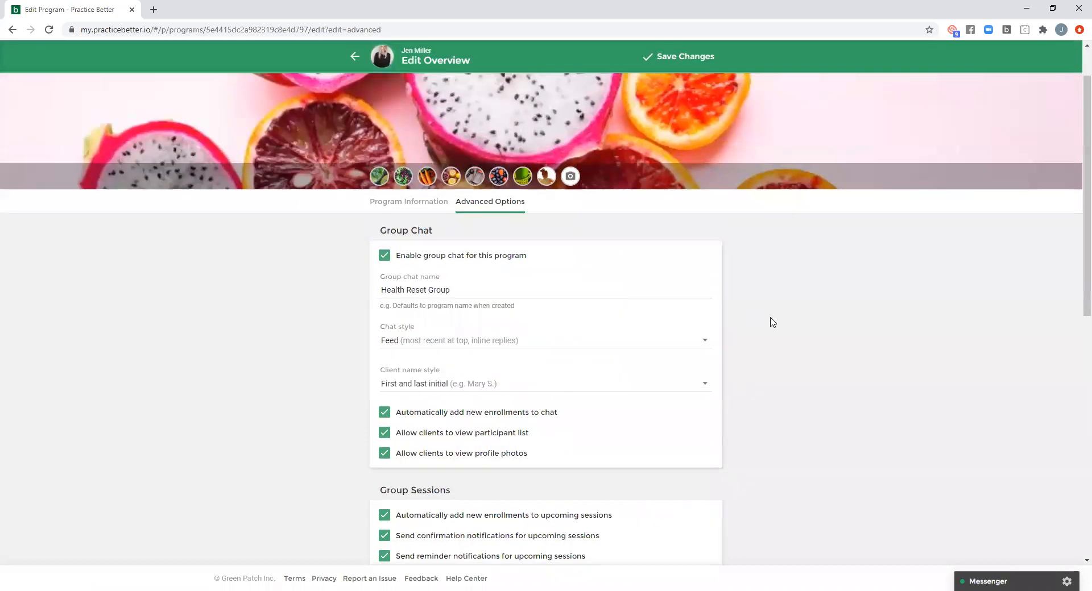
{"action": "scroll", "coordinate": [772, 322], "scroll_direction": "down", "scroll_amount": 1}
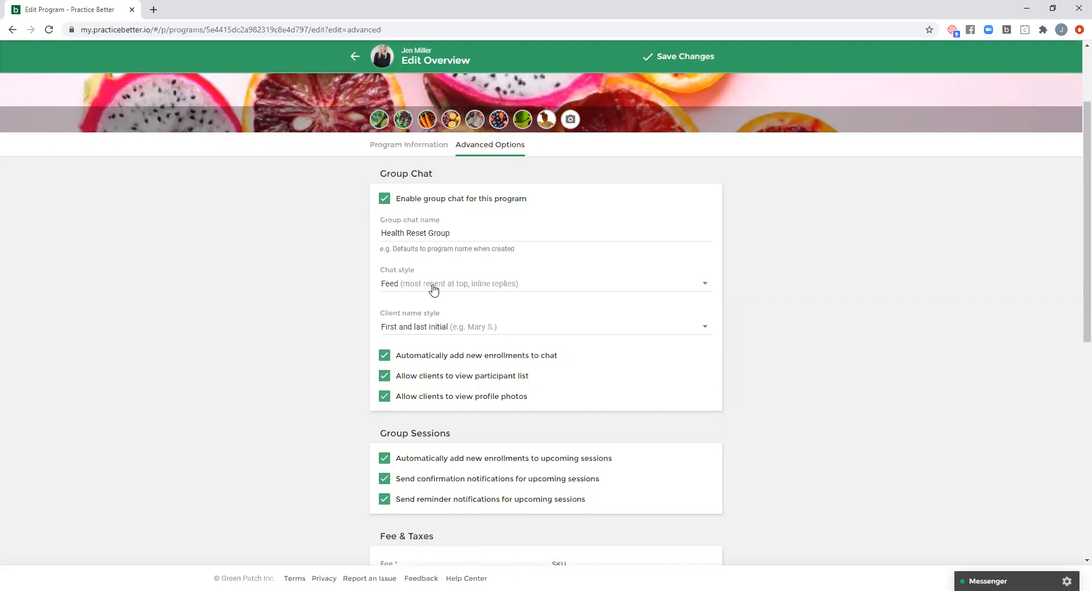
{"action": "left_click", "coordinate": [462, 288]}
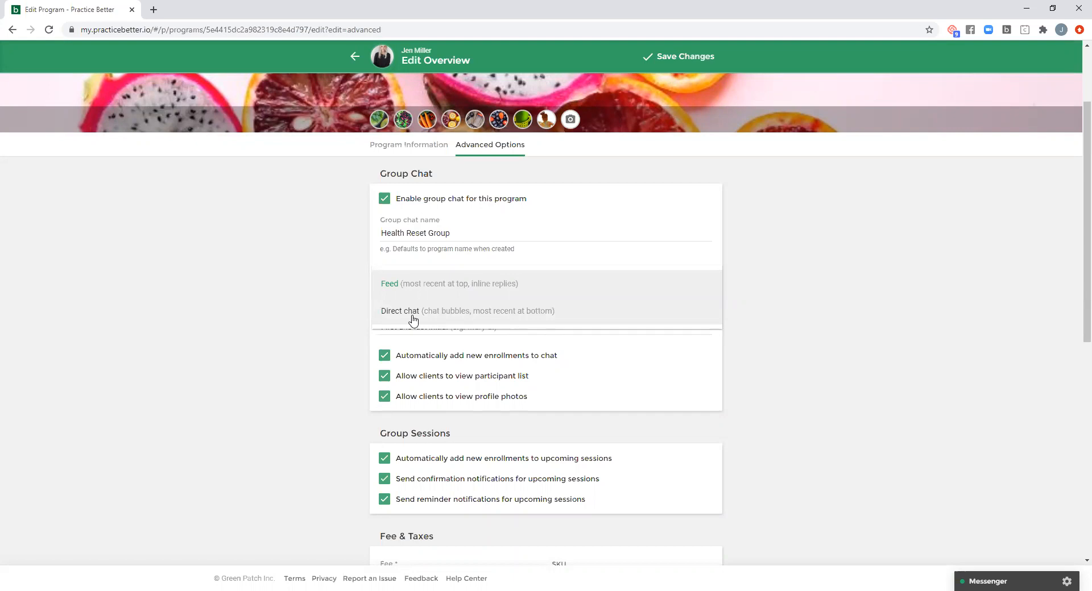
{"action": "left_click", "coordinate": [572, 255]}
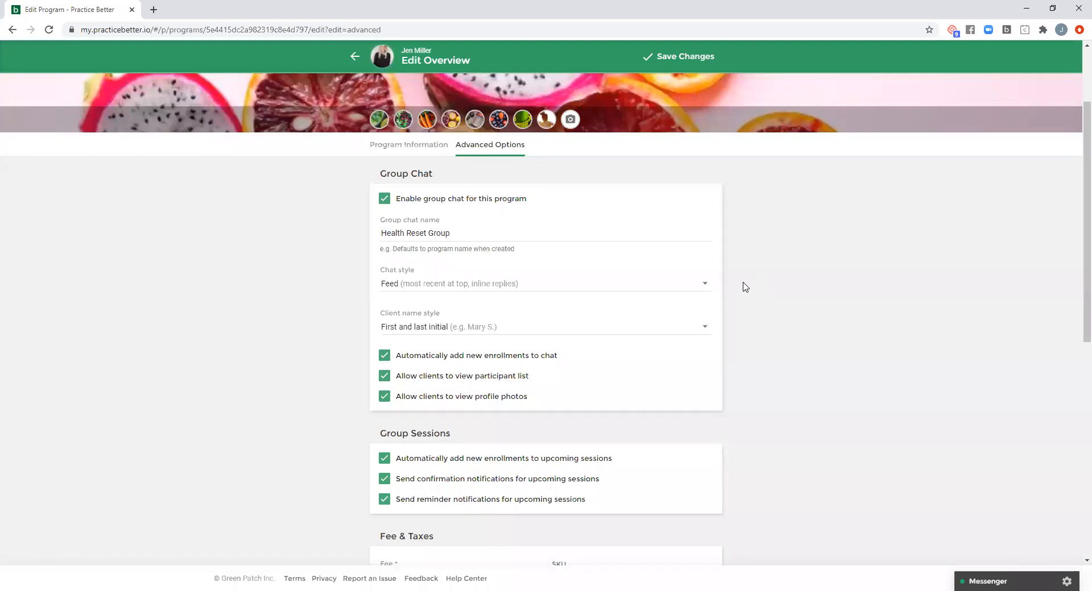
- Review the program's group session, fee and tax, payment plan and bookings page form settings
{"action": "scroll", "coordinate": [745, 289], "scroll_direction": "down", "scroll_amount": 1}
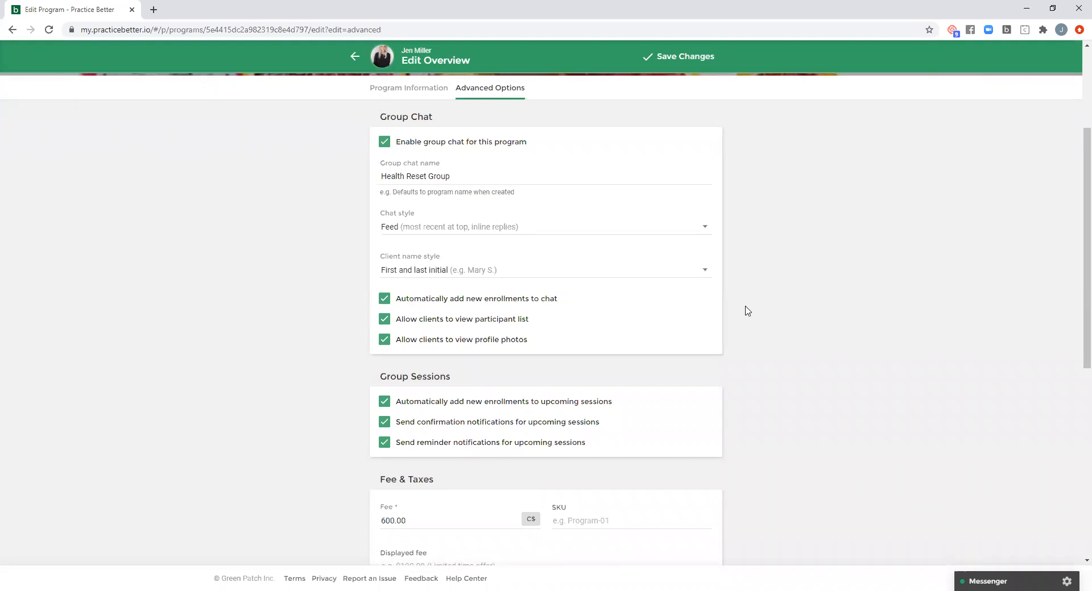
{"action": "scroll", "coordinate": [744, 311], "scroll_direction": "down", "scroll_amount": 2}
{"action": "scroll", "coordinate": [749, 313], "scroll_direction": "down", "scroll_amount": 3}
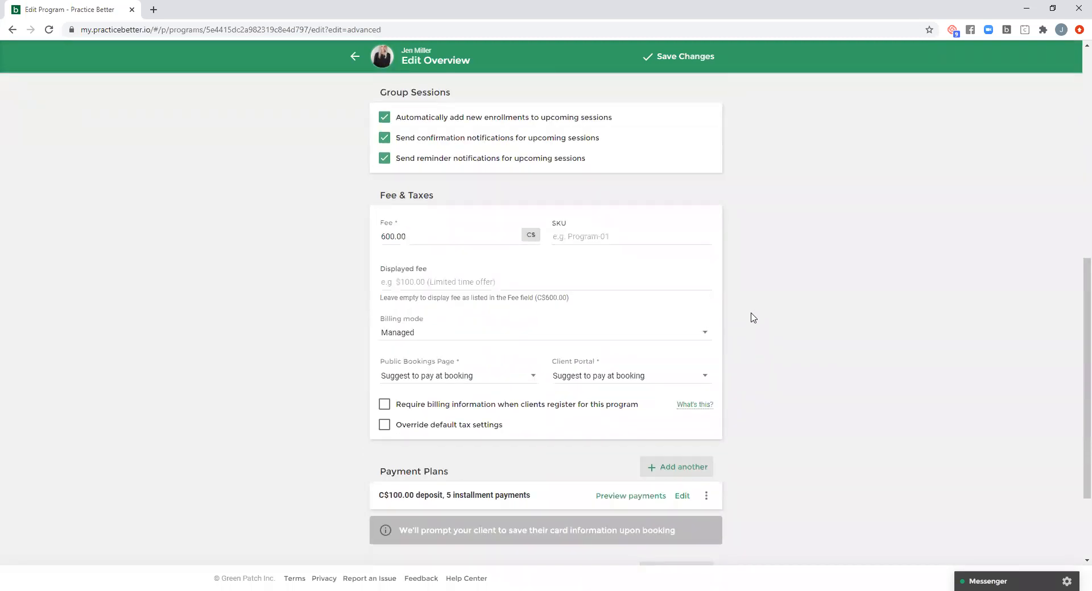
{"action": "scroll", "coordinate": [754, 317], "scroll_direction": "down", "scroll_amount": 2}
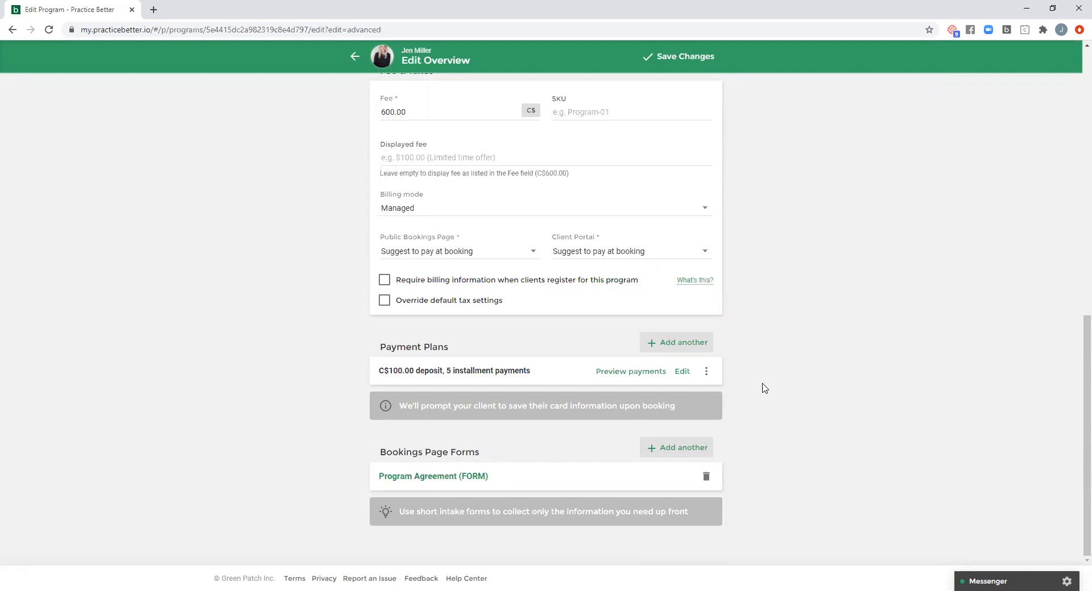
{"action": "scroll", "coordinate": [755, 401], "scroll_direction": "up", "scroll_amount": 15}
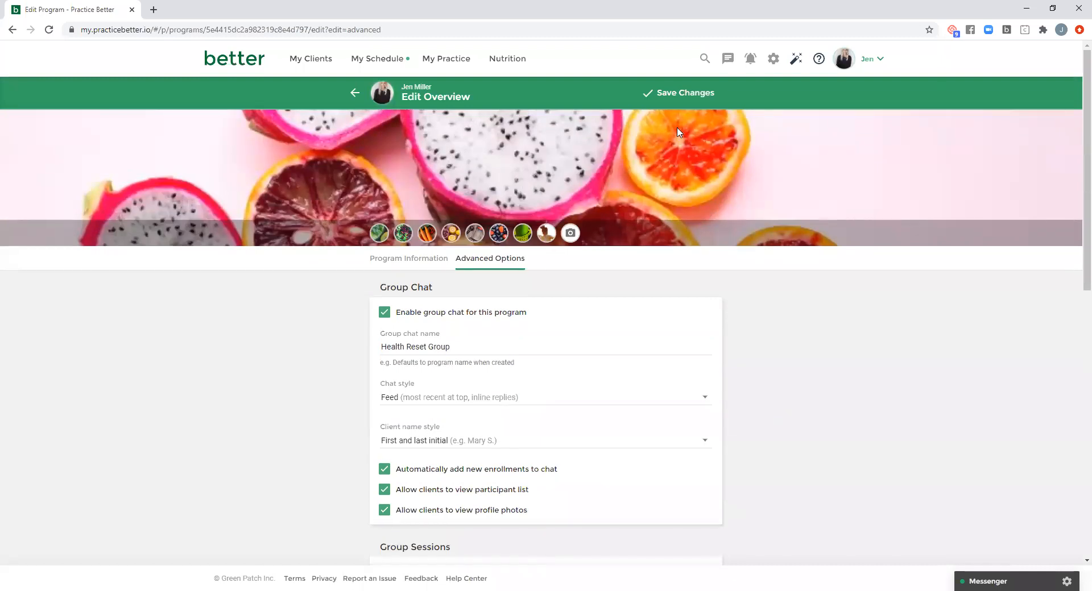
- Save the program and open its Setting Goals That Stick module for editing
{"action": "left_click", "coordinate": [682, 93]}
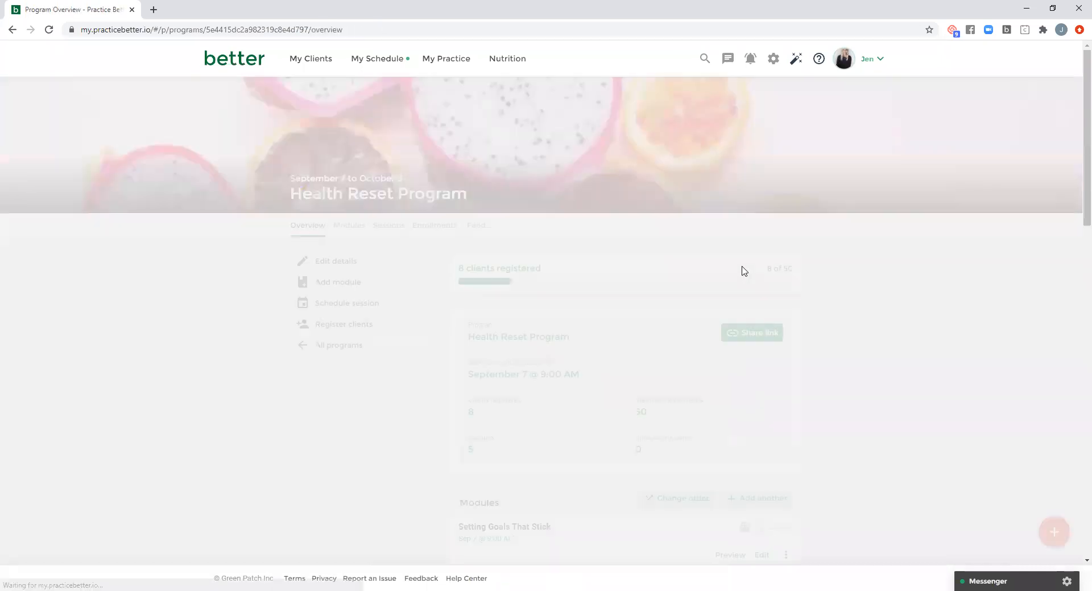
{"action": "scroll", "coordinate": [859, 326], "scroll_direction": "down", "scroll_amount": 1}
{"action": "scroll", "coordinate": [859, 326], "scroll_direction": "down", "scroll_amount": 4}
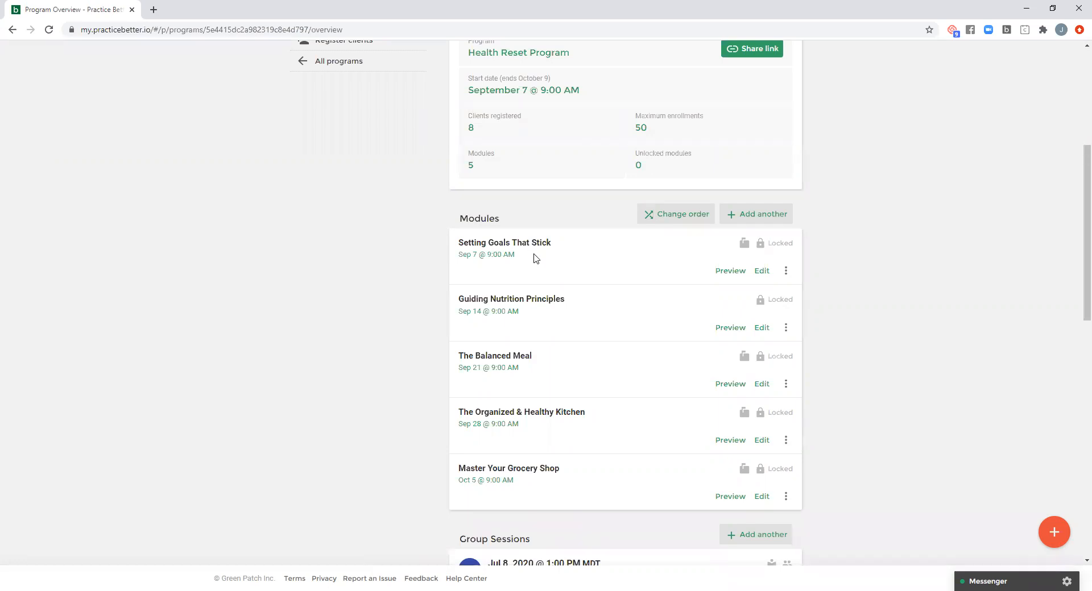
{"action": "left_click", "coordinate": [761, 271]}
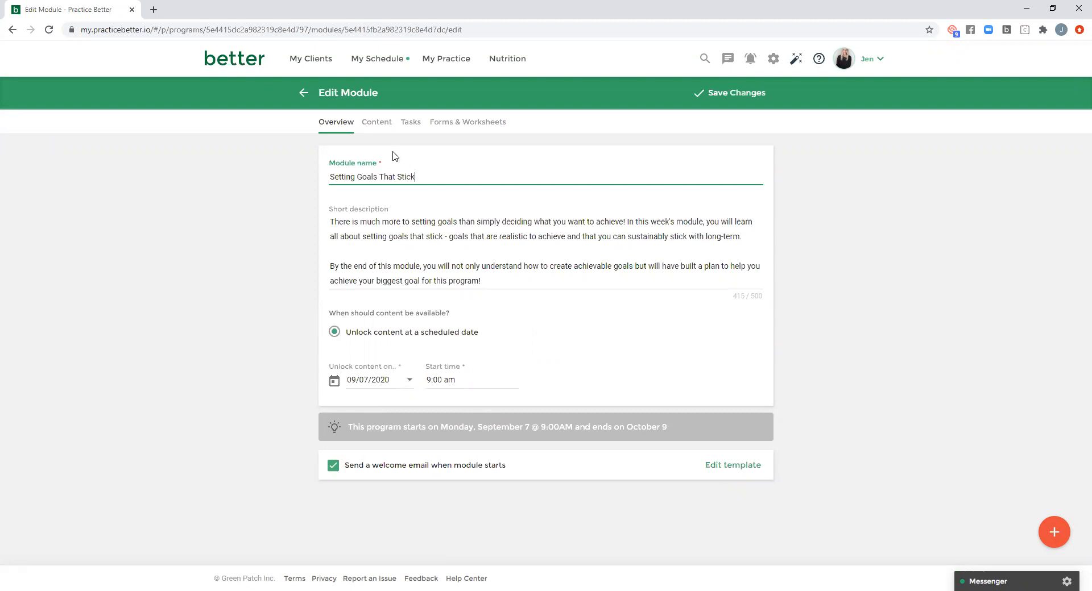
- Open the module's content and examine the personalized heading in the first text block
{"action": "left_click", "coordinate": [378, 122]}
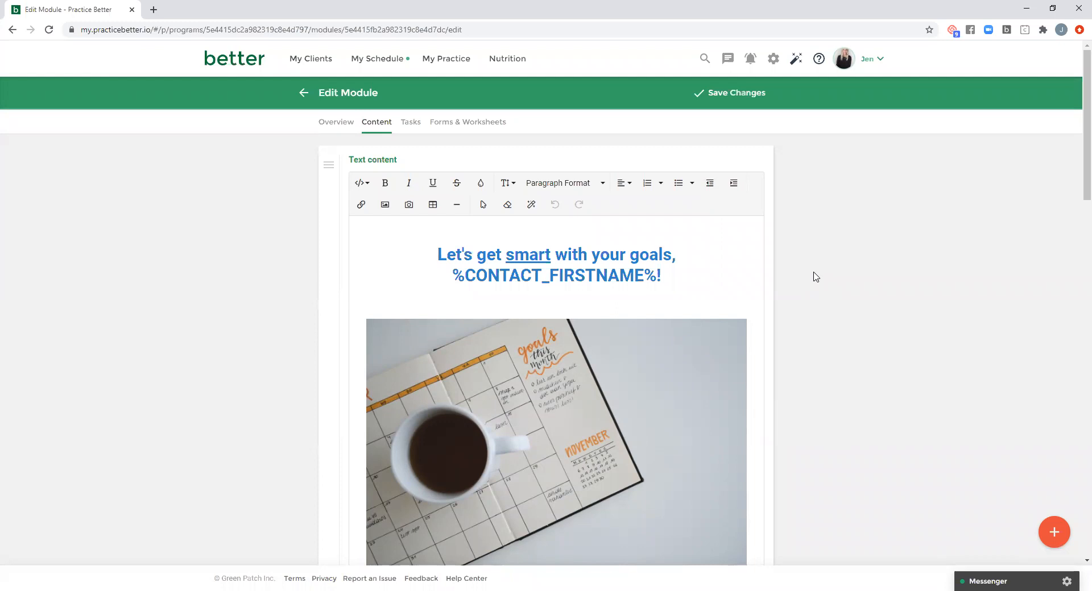
{"action": "scroll", "coordinate": [812, 276], "scroll_direction": "down", "scroll_amount": 1}
{"action": "scroll", "coordinate": [819, 277], "scroll_direction": "up", "scroll_amount": 1}
{"action": "left_click", "coordinate": [412, 245]}
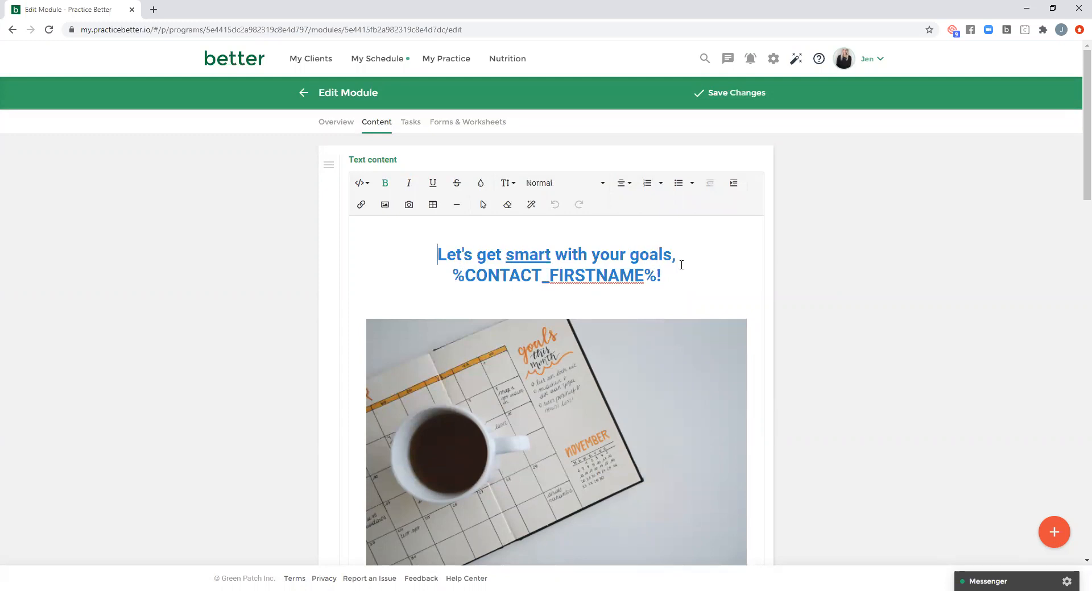
{"action": "left_click", "coordinate": [676, 277]}
- Read through the SMART goals text down to the Goal Setting with SMART Goals 101 video block
{"action": "scroll", "coordinate": [507, 282], "scroll_direction": "down", "scroll_amount": 2}
{"action": "scroll", "coordinate": [511, 284], "scroll_direction": "down", "scroll_amount": 1}
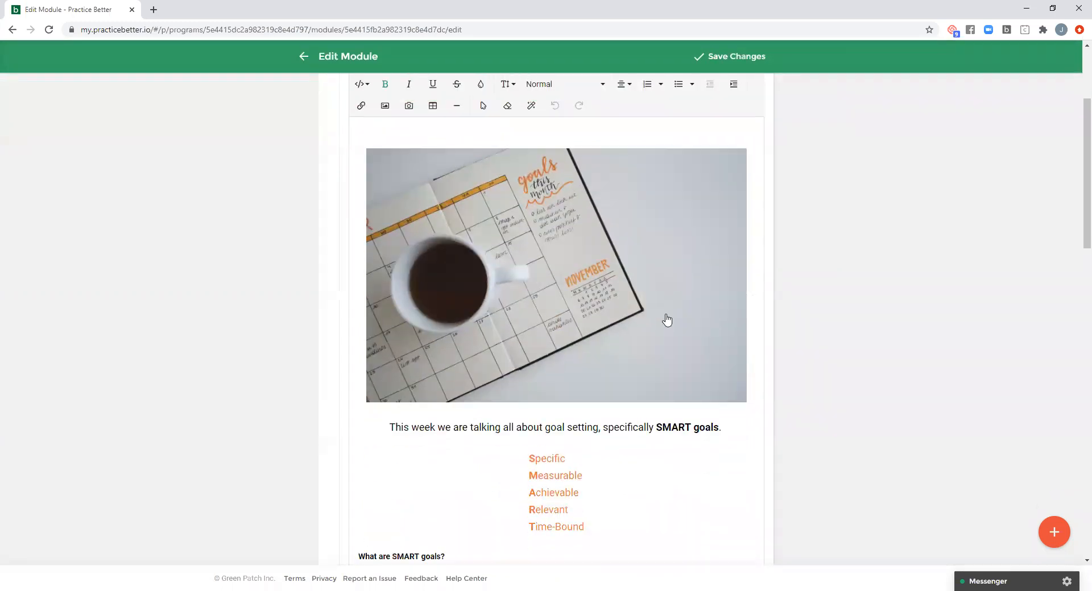
{"action": "scroll", "coordinate": [668, 321], "scroll_direction": "down", "scroll_amount": 1}
{"action": "scroll", "coordinate": [700, 315], "scroll_direction": "down", "scroll_amount": 4}
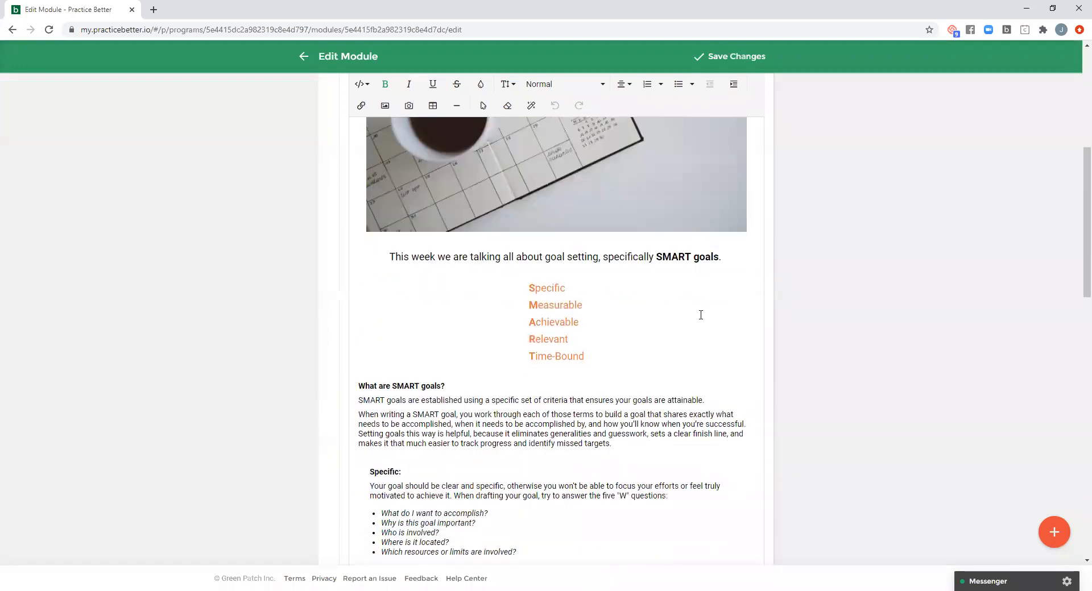
{"action": "scroll", "coordinate": [700, 315], "scroll_direction": "down", "scroll_amount": 5}
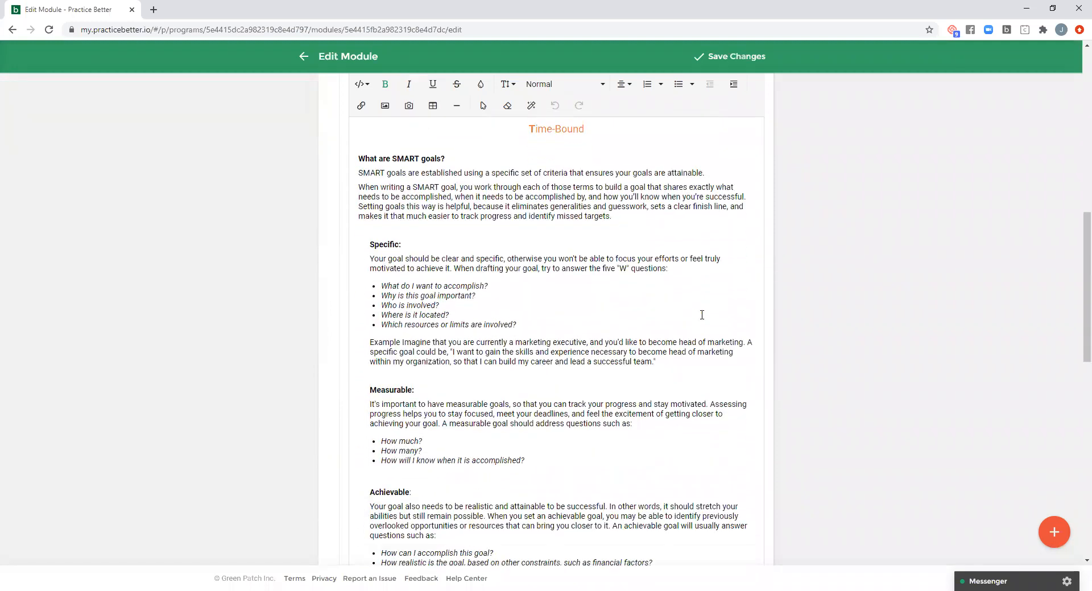
{"action": "scroll", "coordinate": [701, 317], "scroll_direction": "down", "scroll_amount": 4}
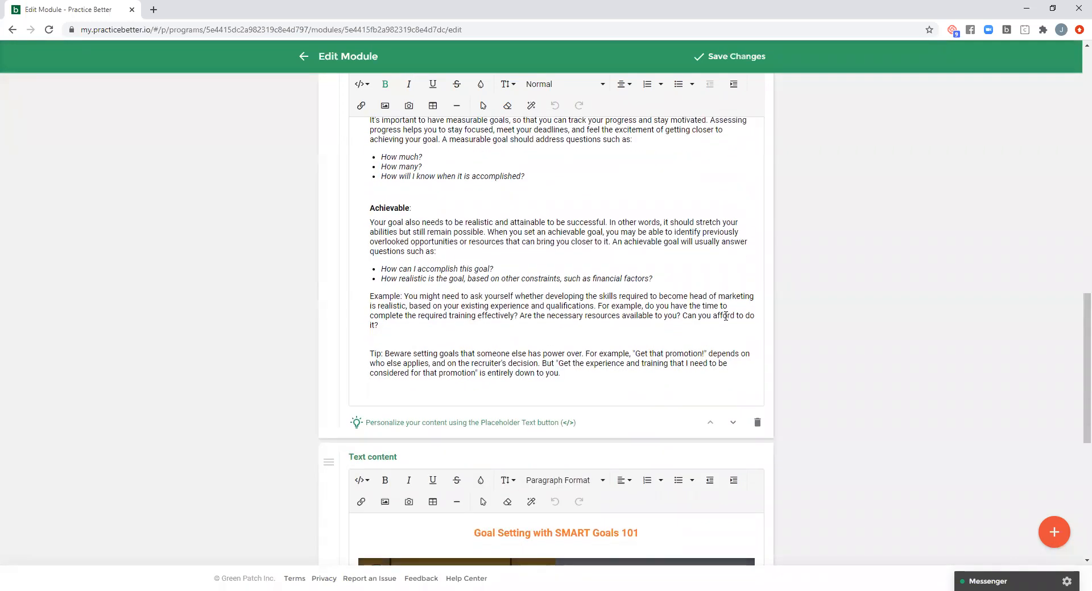
{"action": "scroll", "coordinate": [788, 317], "scroll_direction": "down", "scroll_amount": 4}
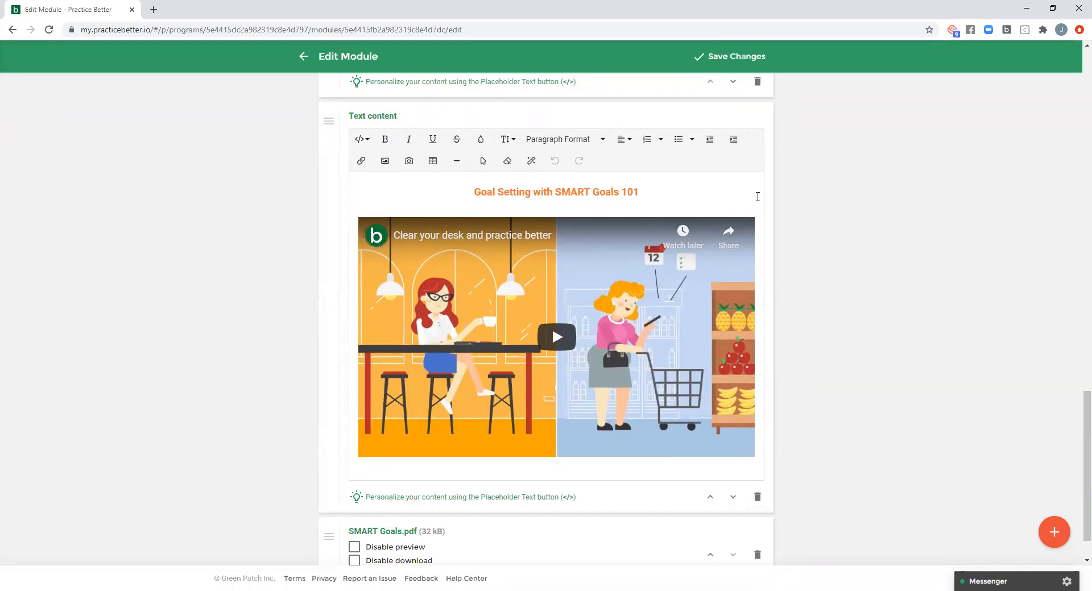
- Examine the video insertion options, by URL and by embedded code, in the Goal Setting with SMART Goals 101 text block
{"action": "left_click", "coordinate": [670, 190]}
{"action": "left_click", "coordinate": [410, 165]}
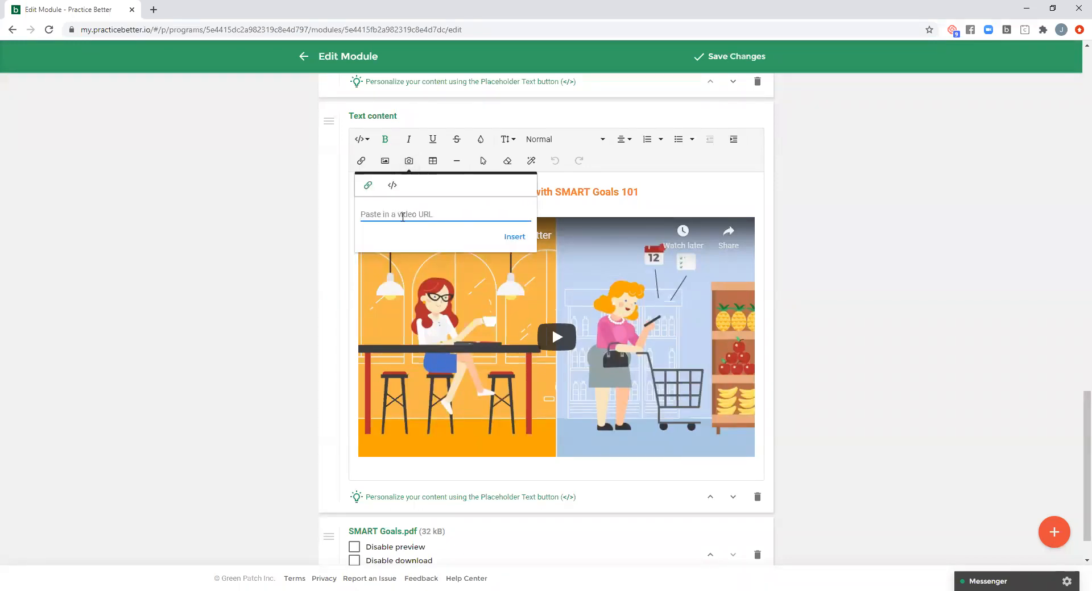
{"action": "left_click", "coordinate": [393, 187]}
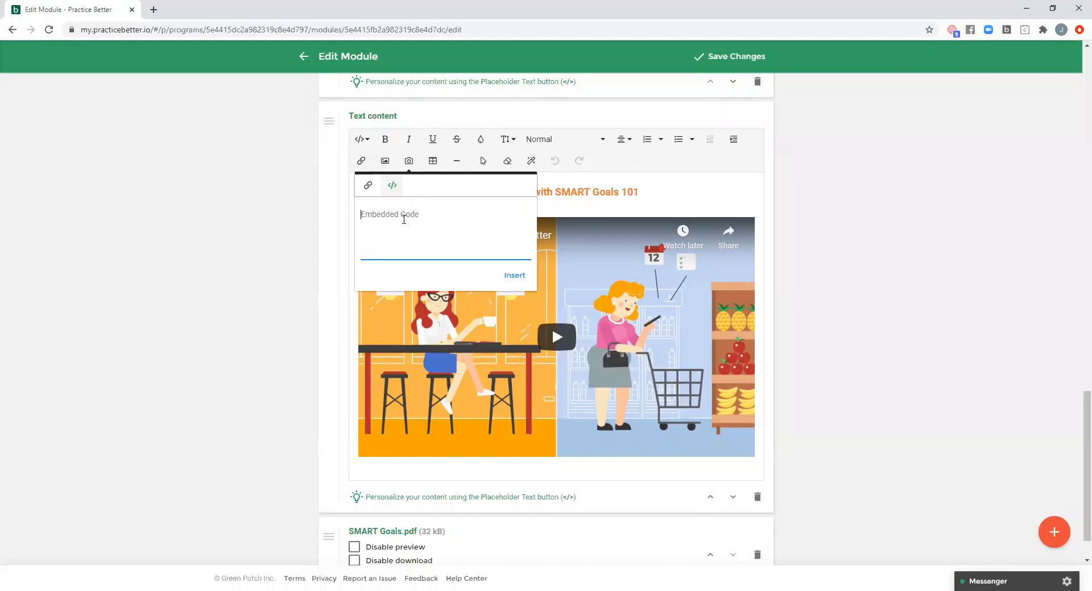
{"action": "left_click", "coordinate": [682, 191]}
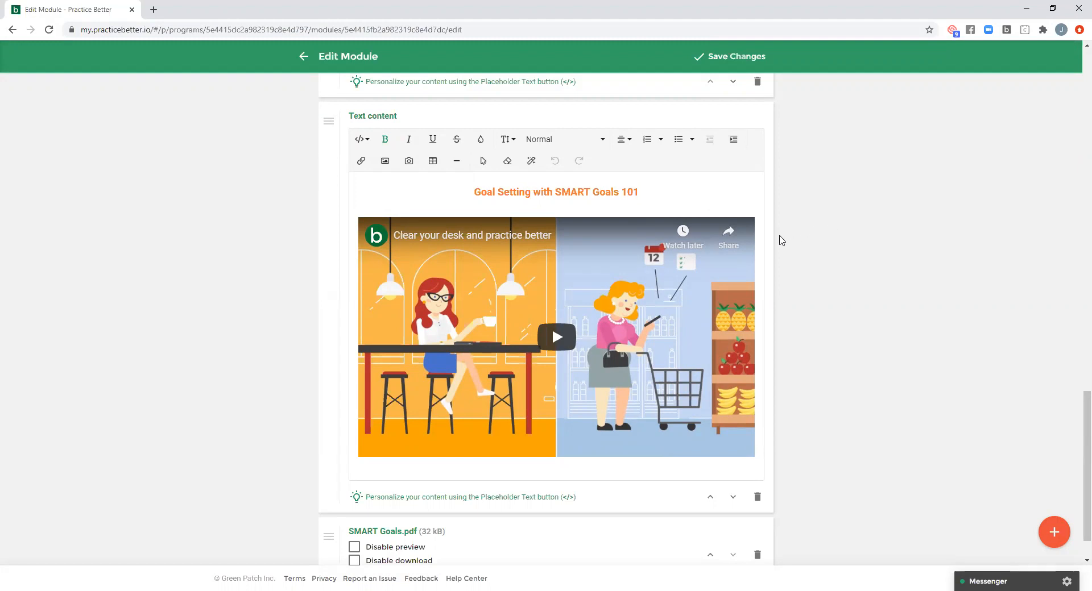
- Review the module's SMART Goals.pdf attachment, its tasks, and its forms and worksheets
{"action": "scroll", "coordinate": [788, 244], "scroll_direction": "down", "scroll_amount": 1}
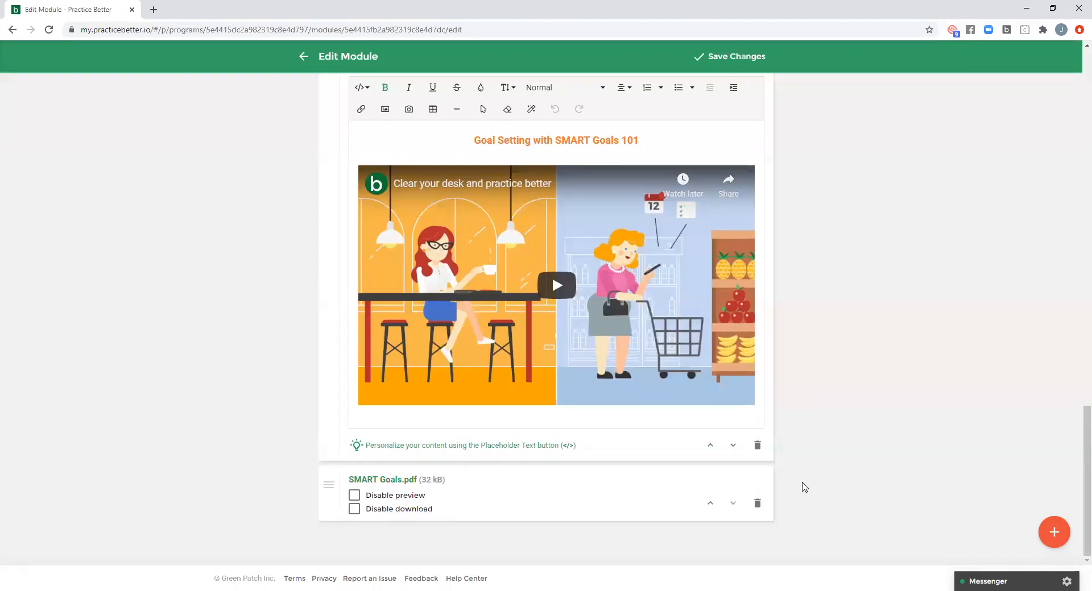
{"action": "scroll", "coordinate": [799, 487], "scroll_direction": "up", "scroll_amount": 15}
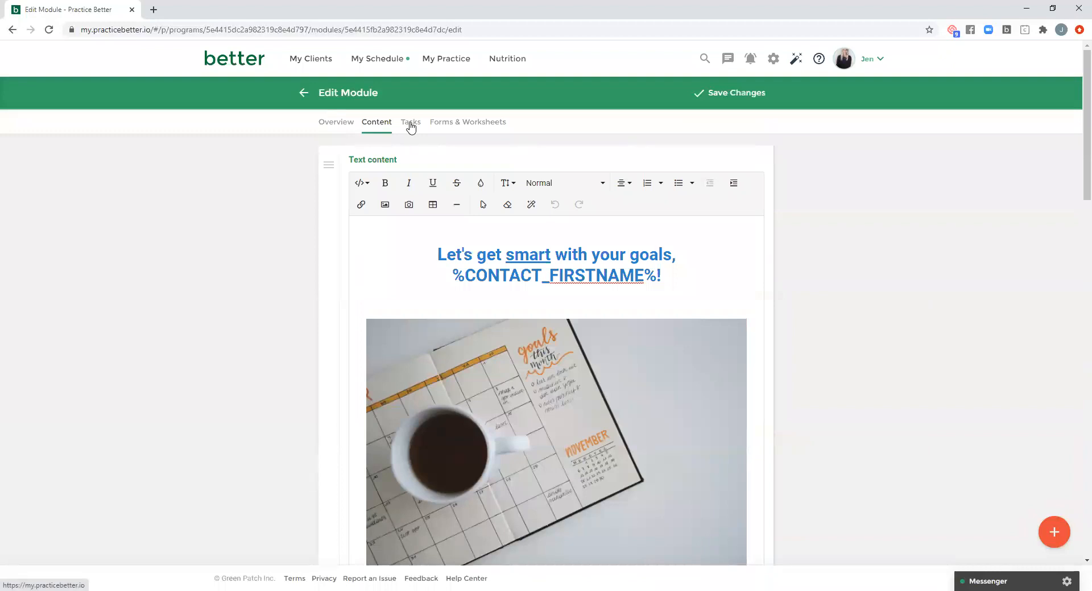
{"action": "left_click", "coordinate": [410, 126]}
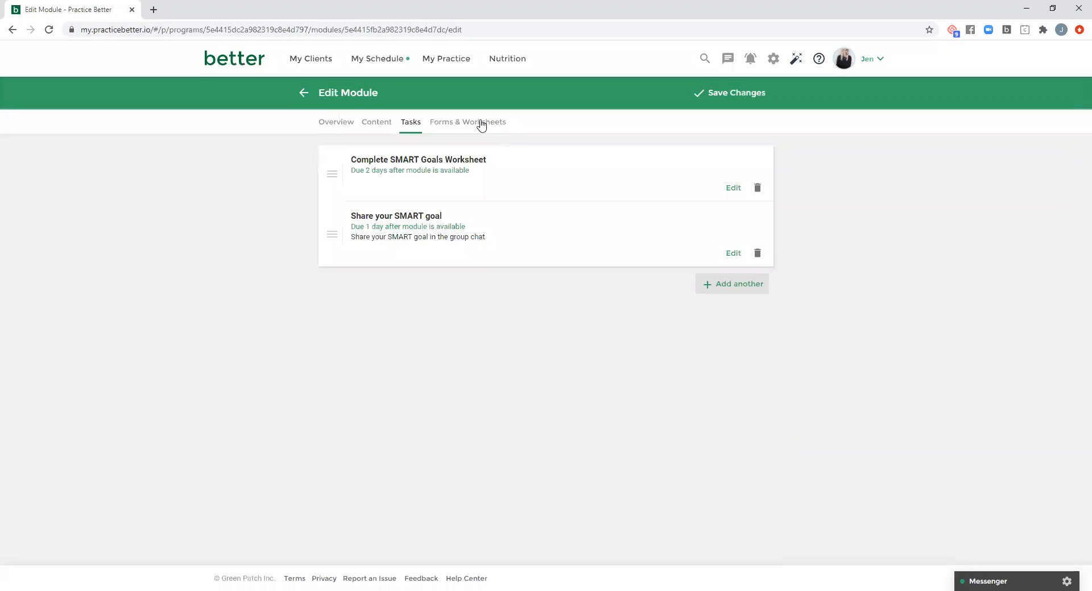
{"action": "left_click", "coordinate": [480, 124]}
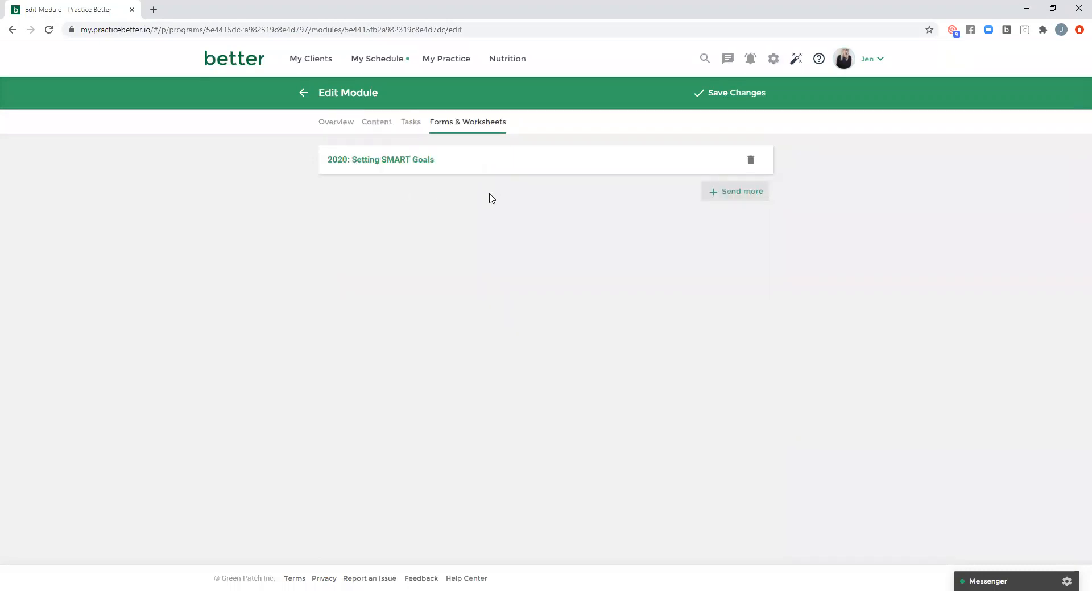
- Save the module changes and open the client preview of Setting Goals That Stick from the program overview
{"action": "left_click", "coordinate": [726, 99]}
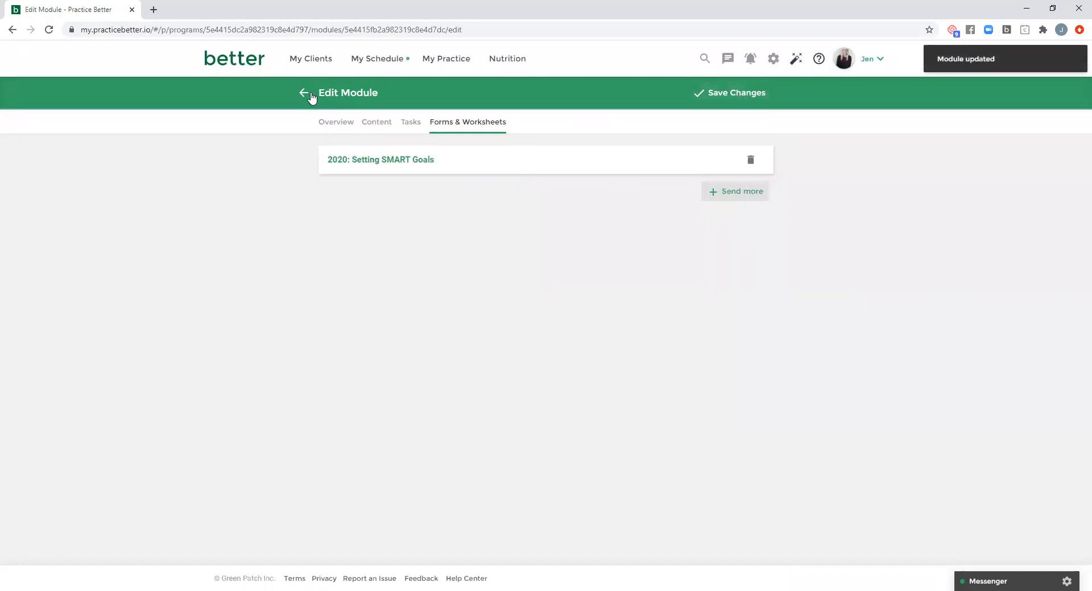
{"action": "left_click", "coordinate": [310, 94]}
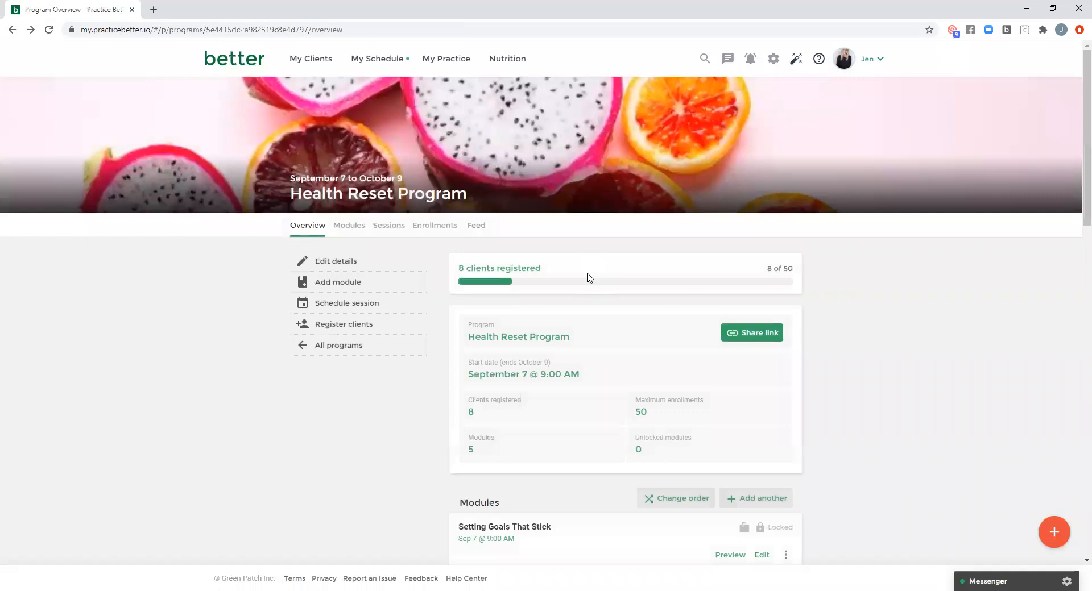
{"action": "scroll", "coordinate": [589, 277], "scroll_direction": "down", "scroll_amount": 3}
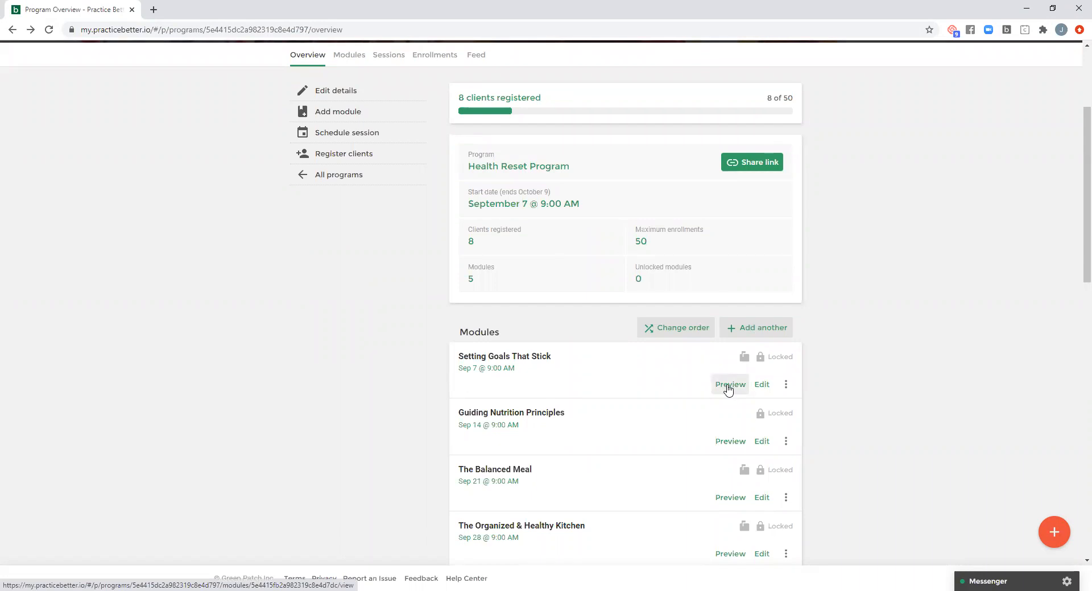
{"action": "left_click", "coordinate": [727, 387]}
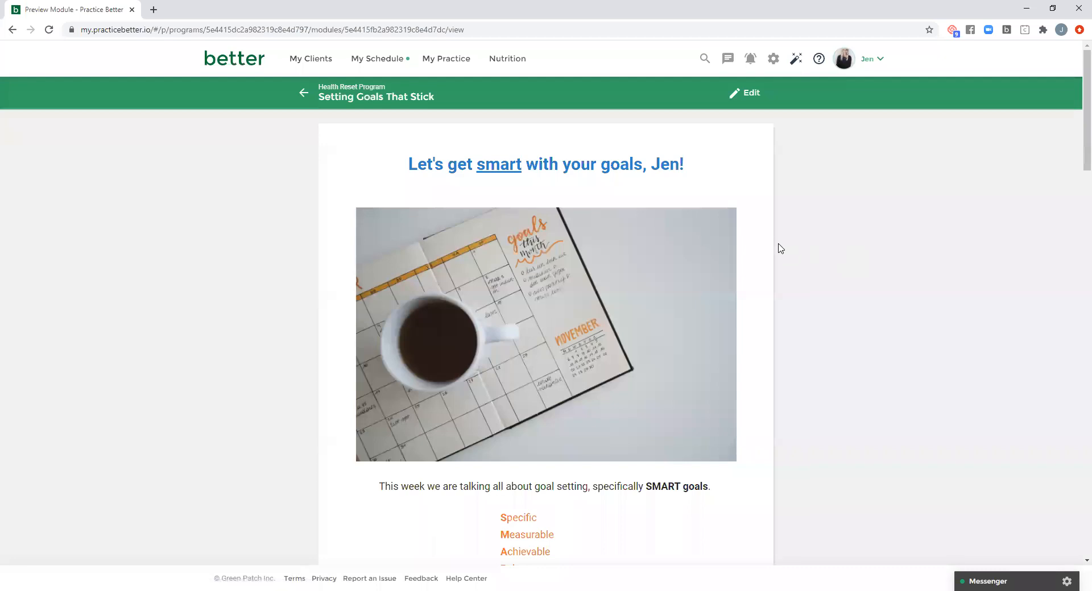
- Read through the previewed module from the personalized heading down to the Goal Setting with SMART Goals 101 video
{"action": "scroll", "coordinate": [781, 249], "scroll_direction": "down", "scroll_amount": 10}
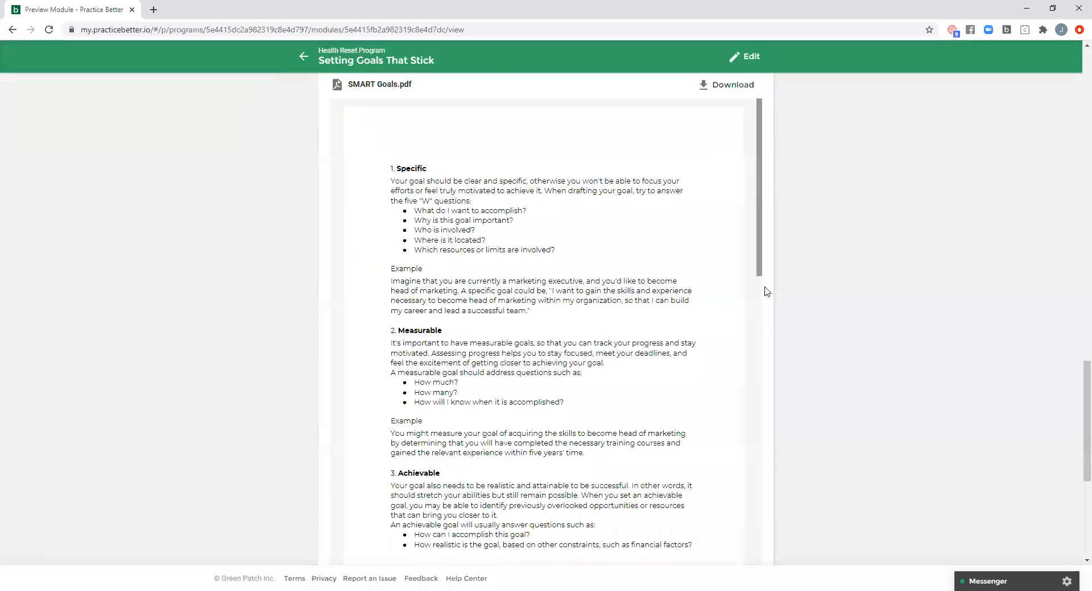
{"action": "scroll", "coordinate": [847, 302], "scroll_direction": "up", "scroll_amount": 10}
{"action": "scroll", "coordinate": [833, 301], "scroll_direction": "up", "scroll_amount": 6}
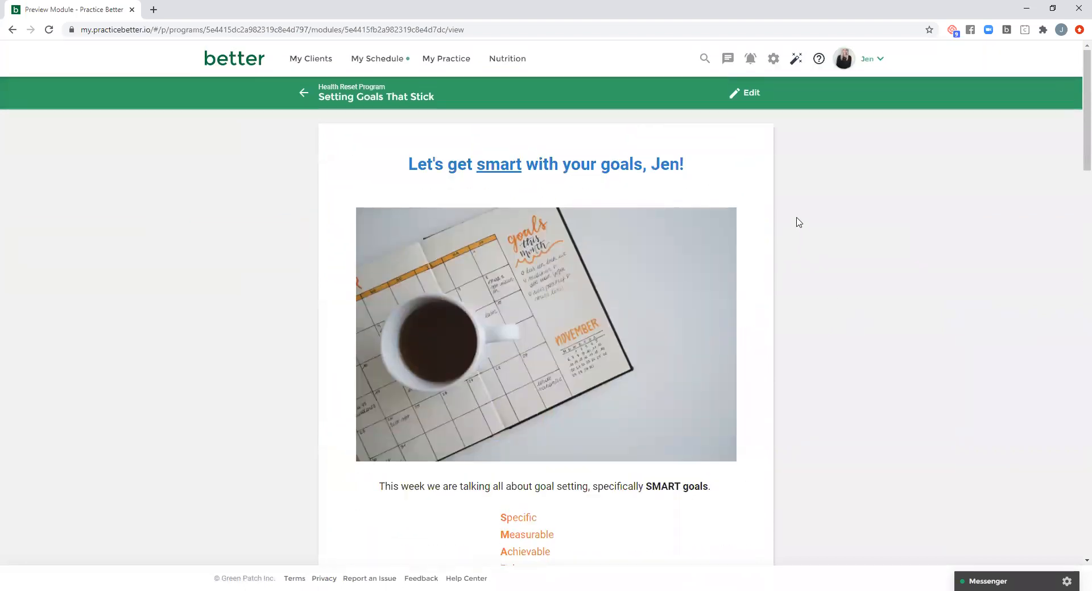
{"action": "scroll", "coordinate": [796, 225], "scroll_direction": "down", "scroll_amount": 3}
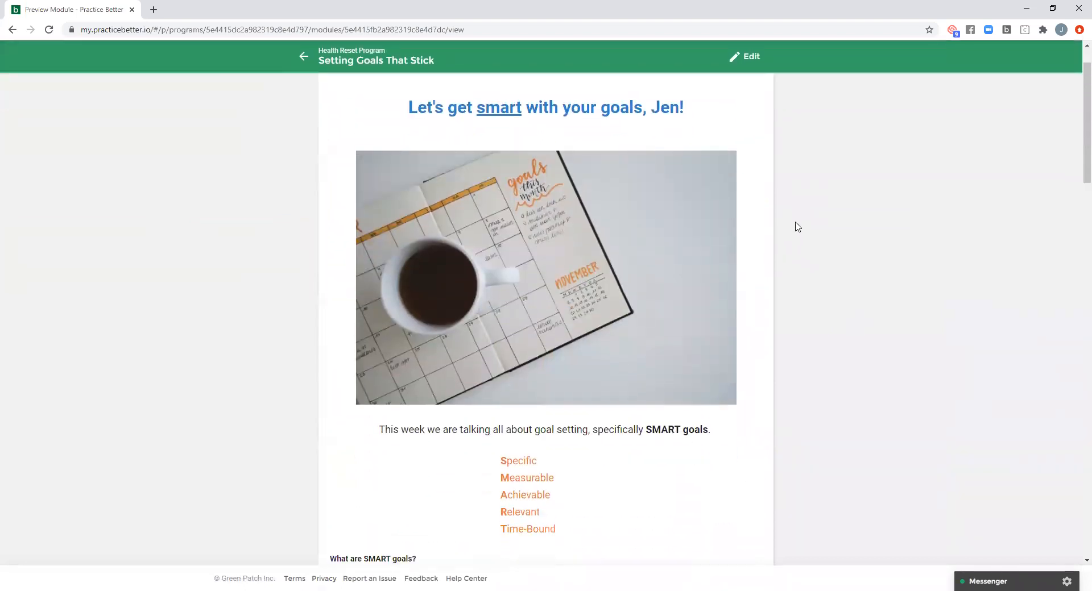
{"action": "scroll", "coordinate": [797, 227], "scroll_direction": "down", "scroll_amount": 6}
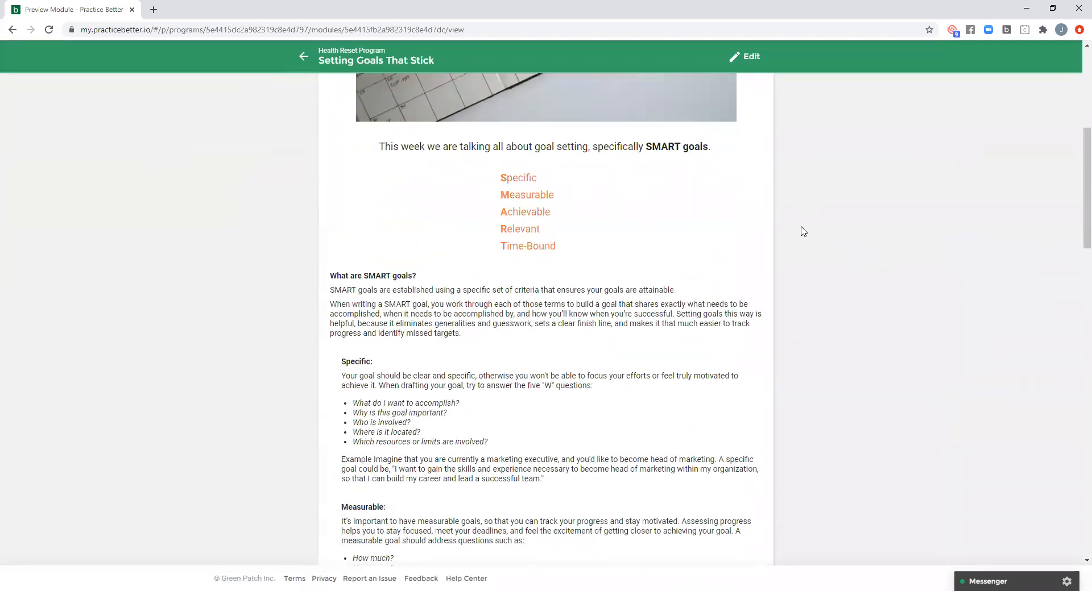
{"action": "scroll", "coordinate": [803, 231], "scroll_direction": "down", "scroll_amount": 4}
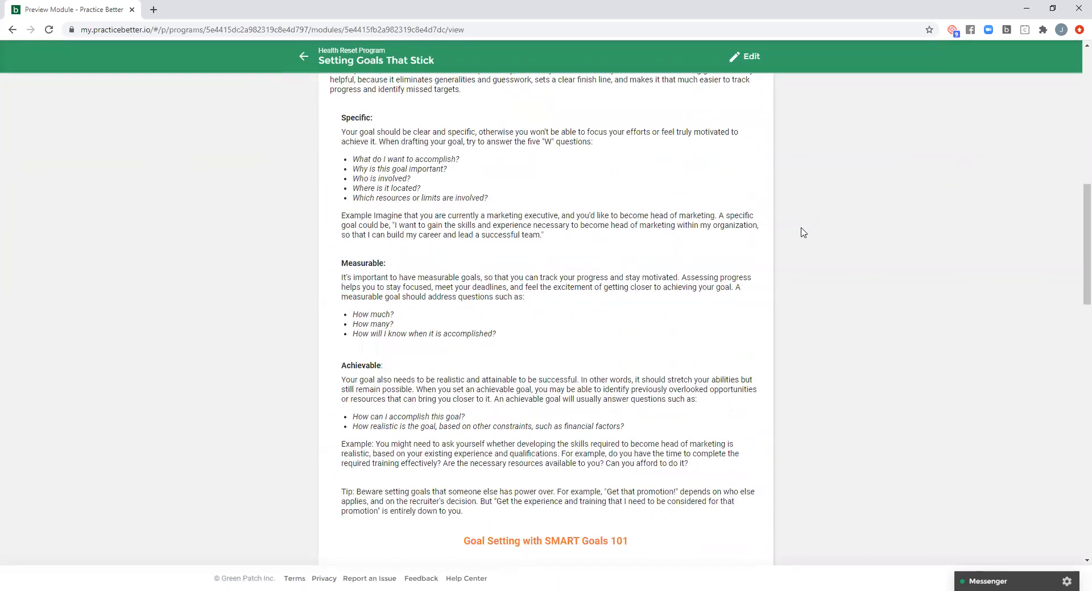
{"action": "scroll", "coordinate": [819, 230], "scroll_direction": "down", "scroll_amount": 4}
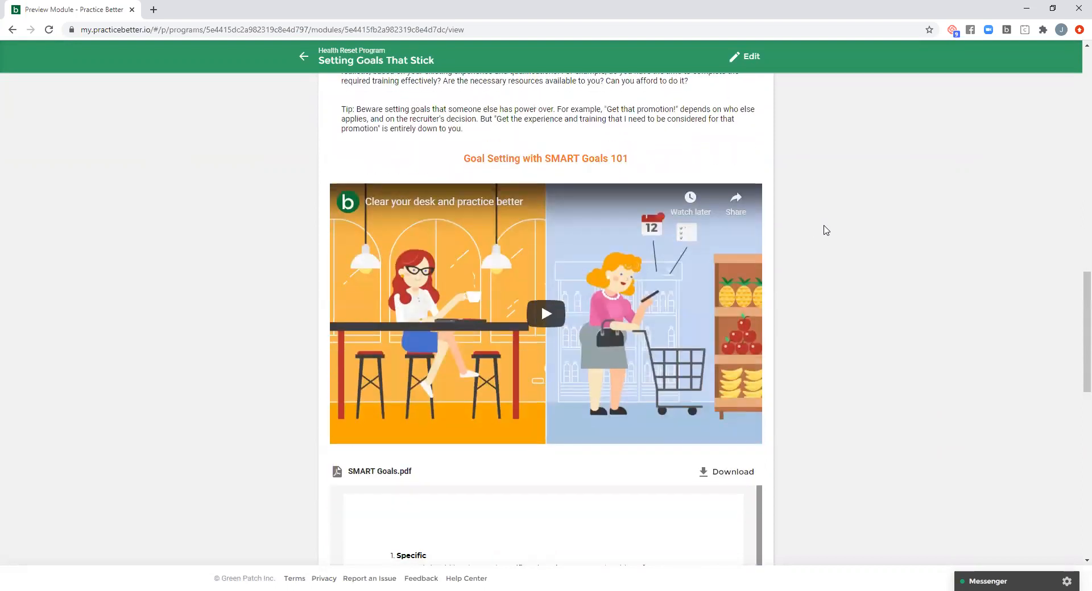
{"action": "scroll", "coordinate": [827, 232], "scroll_direction": "down", "scroll_amount": 1}
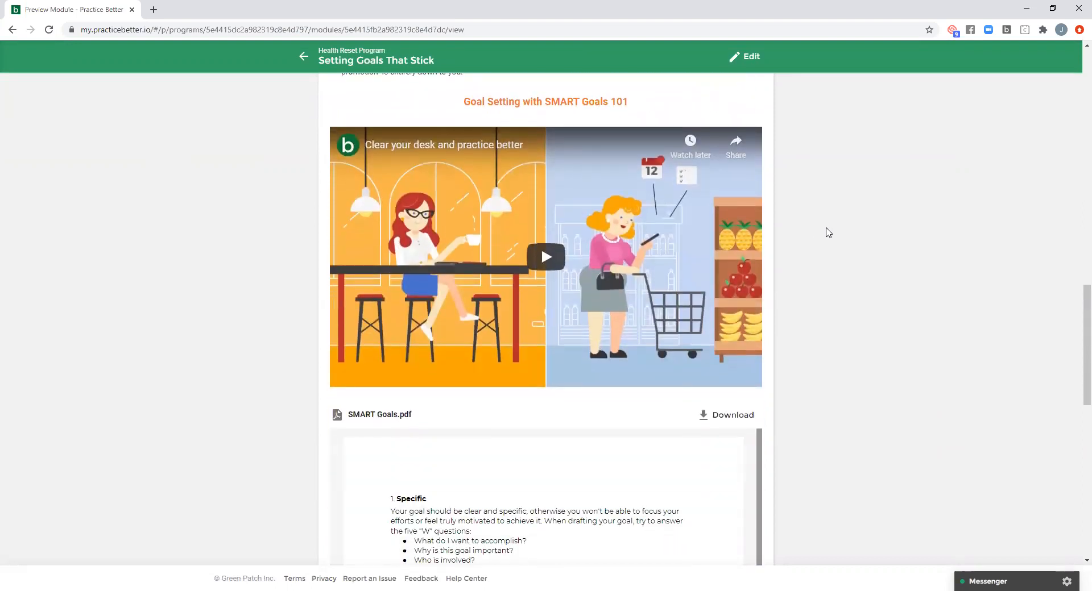
{"action": "scroll", "coordinate": [834, 234], "scroll_direction": "up", "scroll_amount": 1}
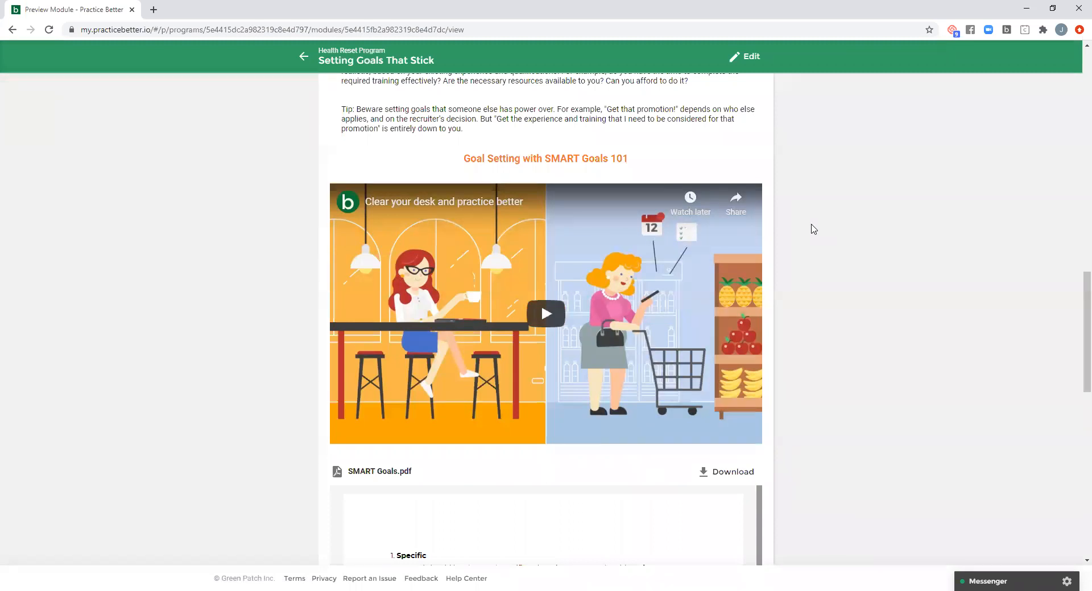
{"action": "scroll", "coordinate": [813, 229], "scroll_direction": "down", "scroll_amount": 5}
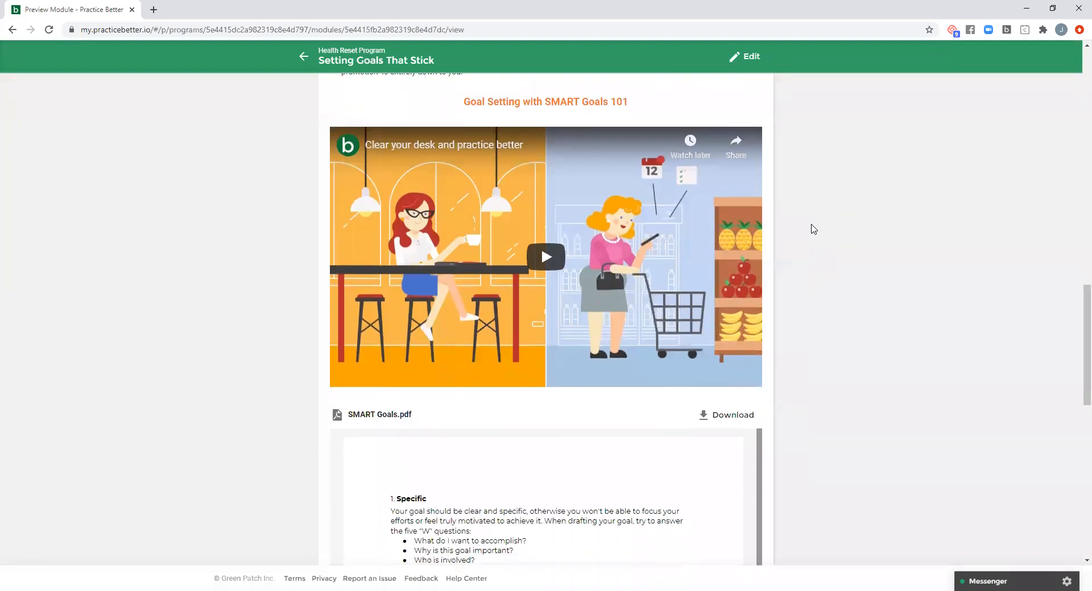
- Look through the pages of SMART Goals.pdf embedded in the module preview
{"action": "scroll", "coordinate": [813, 229], "scroll_direction": "down", "scroll_amount": 1}
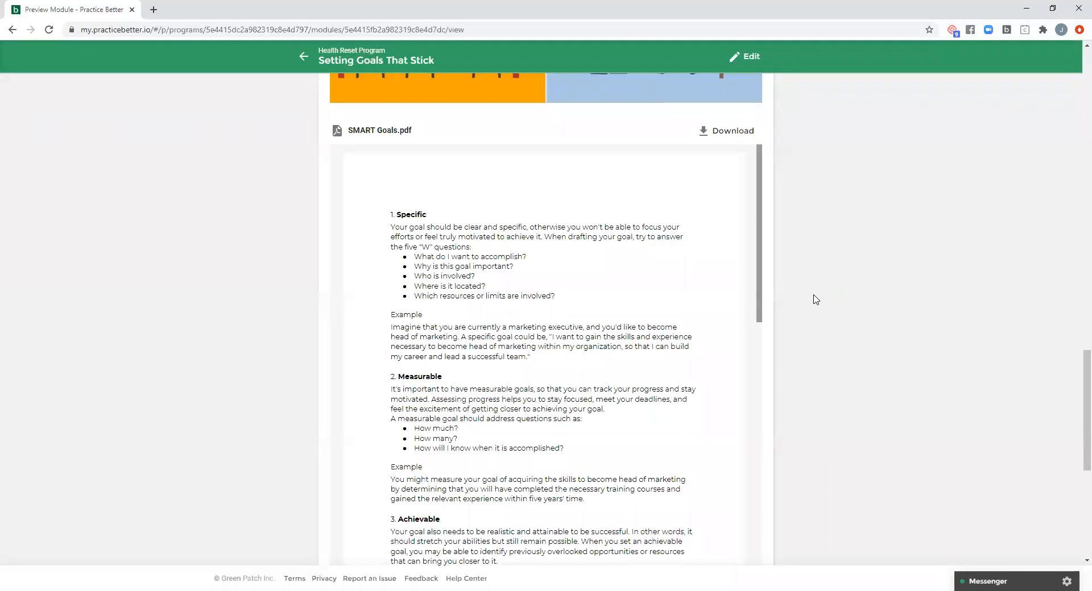
{"action": "scroll", "coordinate": [813, 302], "scroll_direction": "down", "scroll_amount": 1}
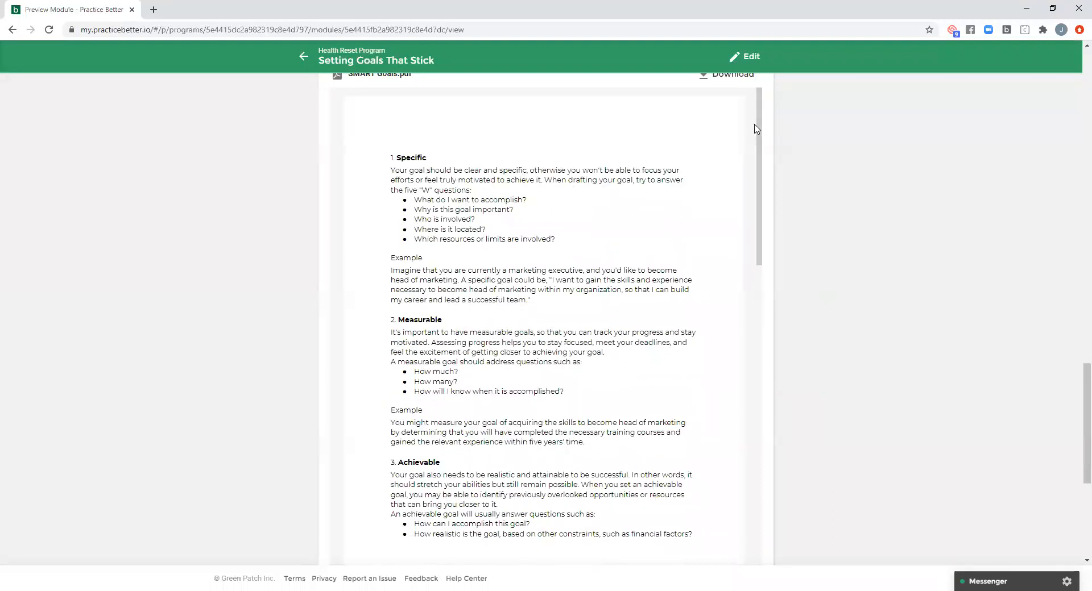
{"action": "left_click_drag", "start_coordinate": [759, 113], "coordinate": [775, 93]}
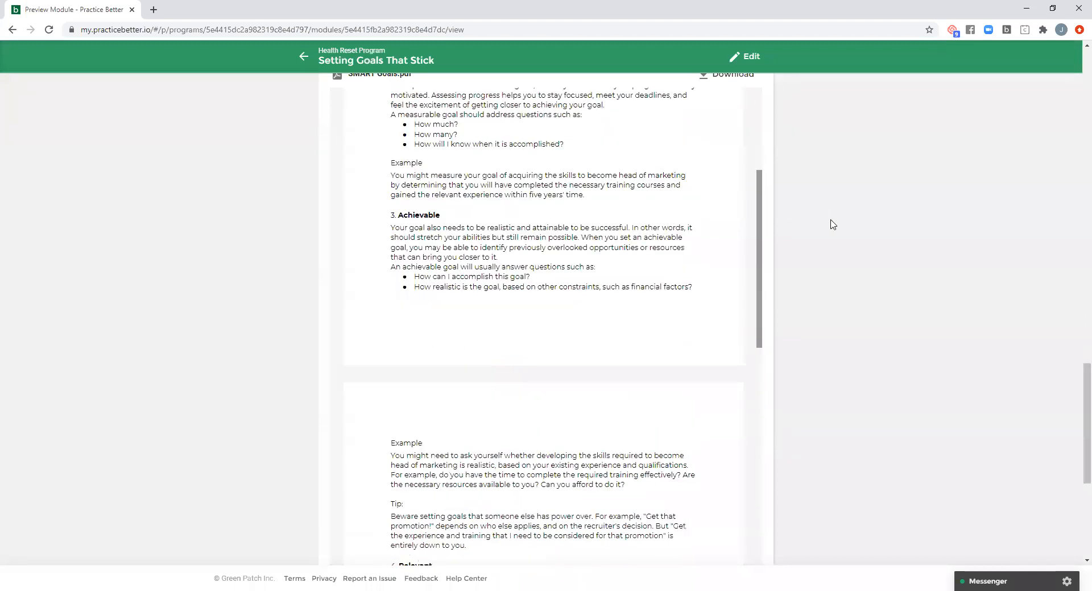
{"action": "scroll", "coordinate": [832, 237], "scroll_direction": "up", "scroll_amount": 1}
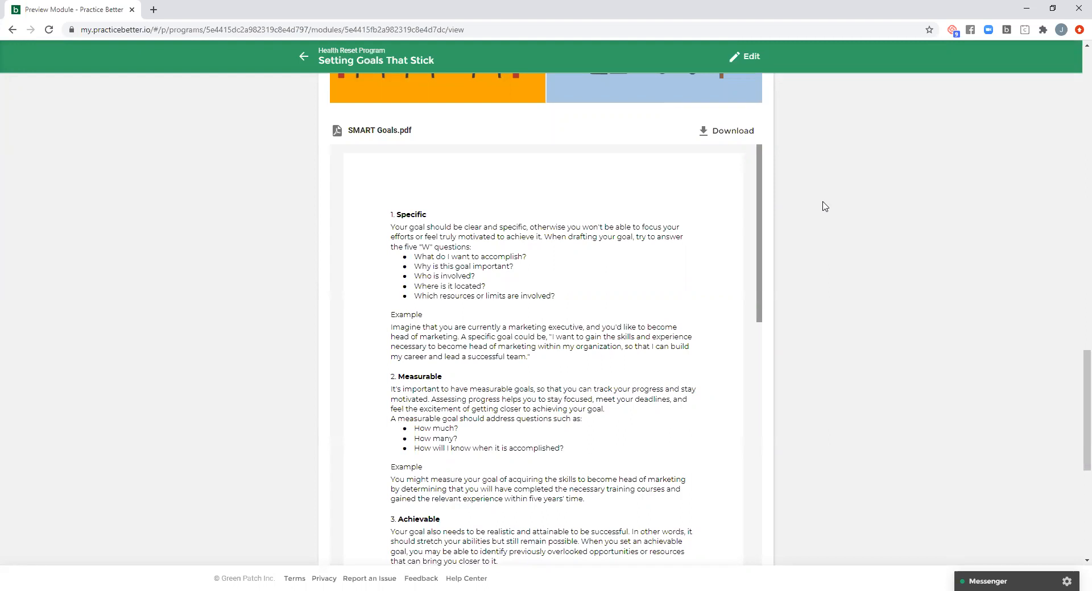
- Examine the Tasks to Complete and Forms & Worksheets sections at the end of the module preview
{"action": "scroll", "coordinate": [824, 207], "scroll_direction": "down", "scroll_amount": 3}
{"action": "scroll", "coordinate": [825, 208], "scroll_direction": "down", "scroll_amount": 1}
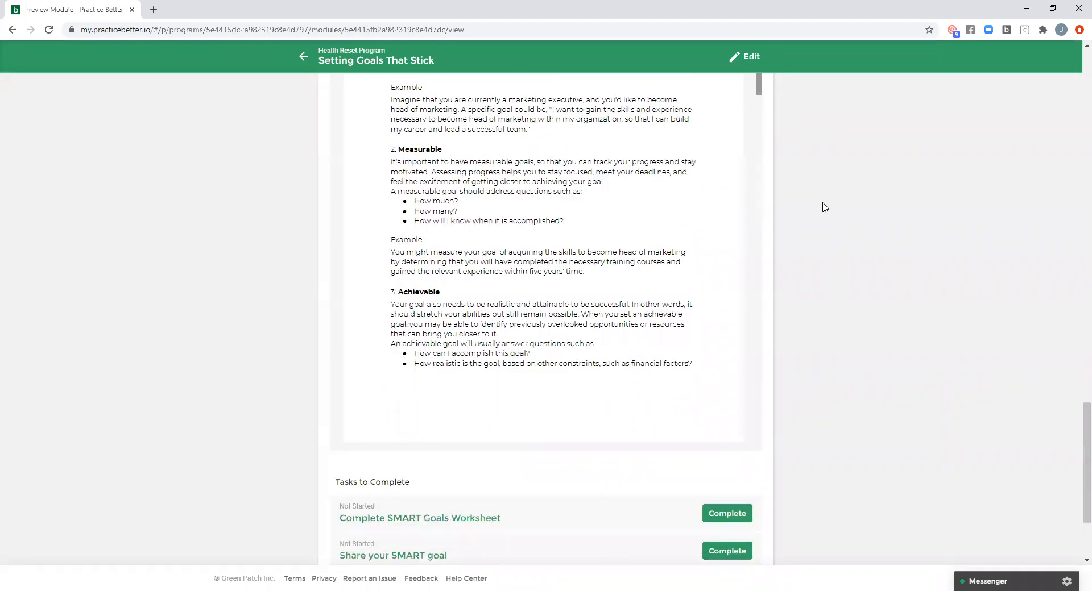
{"action": "scroll", "coordinate": [824, 208], "scroll_direction": "down", "scroll_amount": 3}
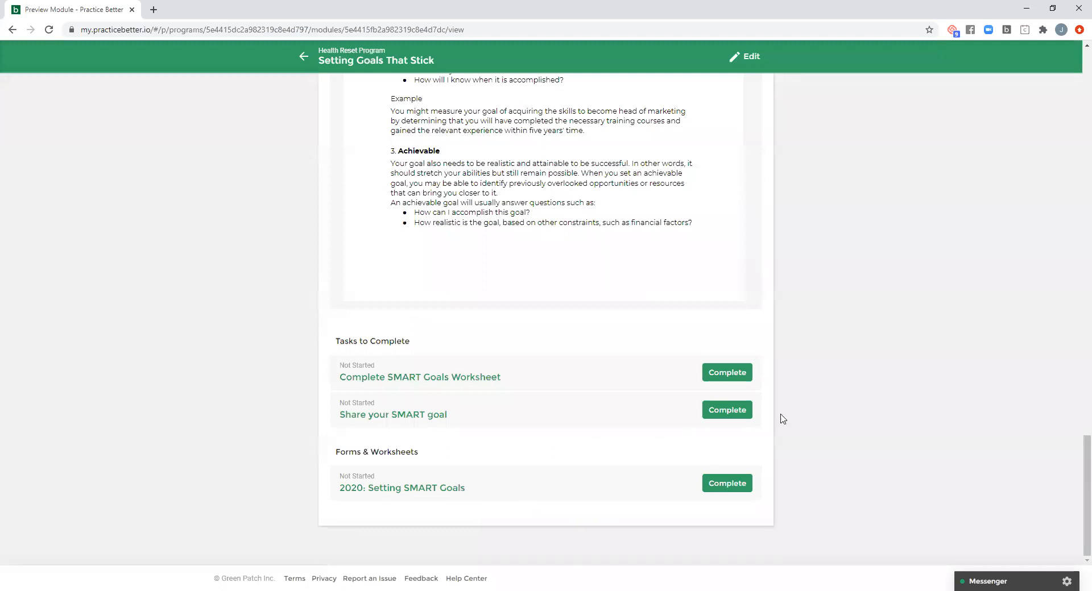
{"action": "scroll", "coordinate": [805, 418], "scroll_direction": "up", "scroll_amount": 9}
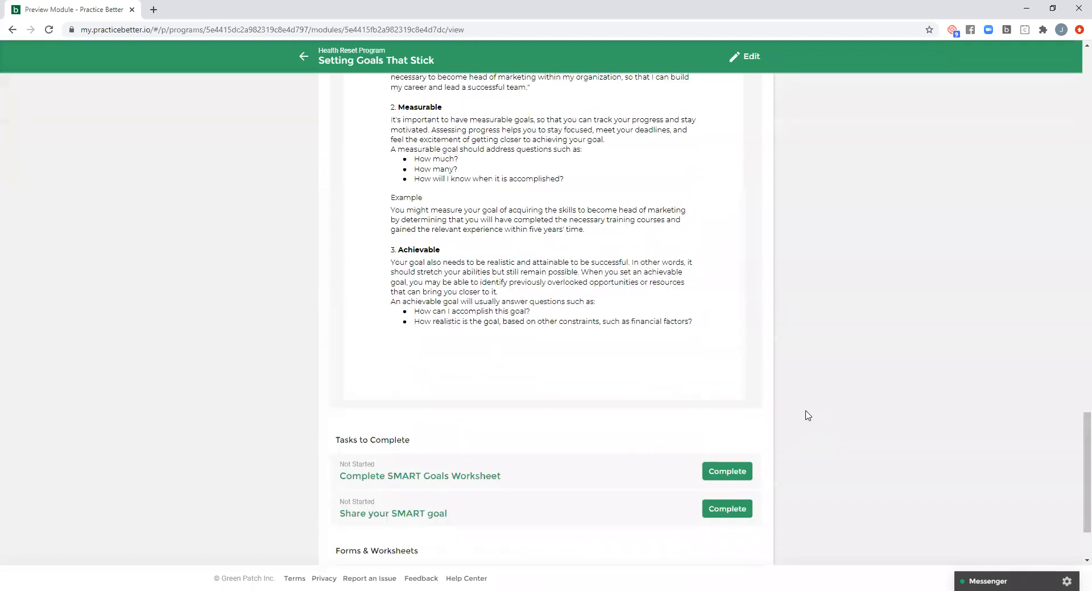
- Look over the previewed module once more, from its heading through the SMART goals text to the video
{"action": "scroll", "coordinate": [802, 427], "scroll_direction": "up", "scroll_amount": 10}
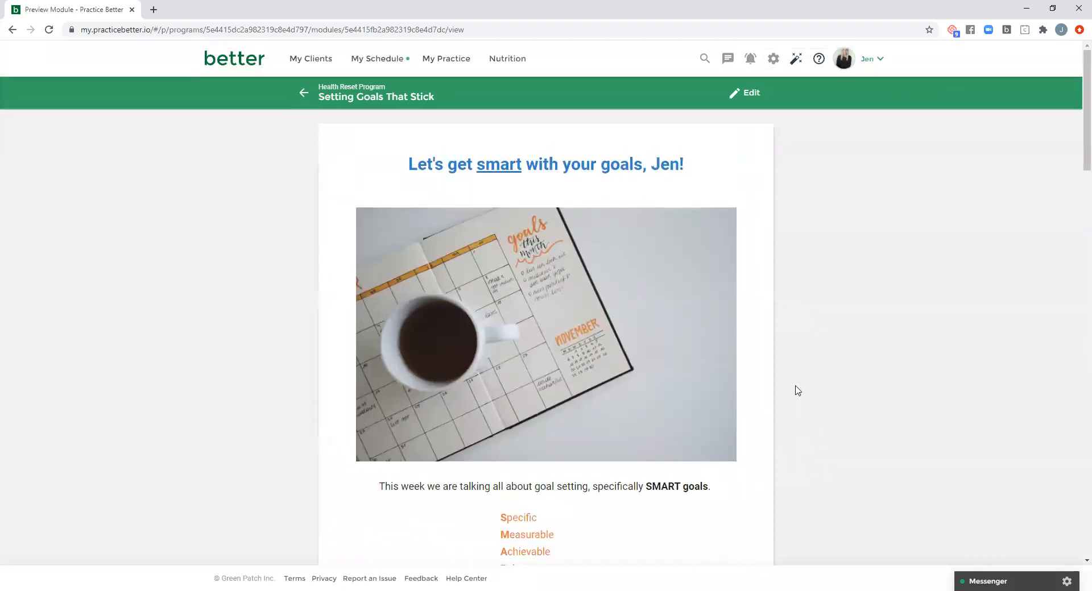
{"action": "scroll", "coordinate": [795, 391], "scroll_direction": "down", "scroll_amount": 10}
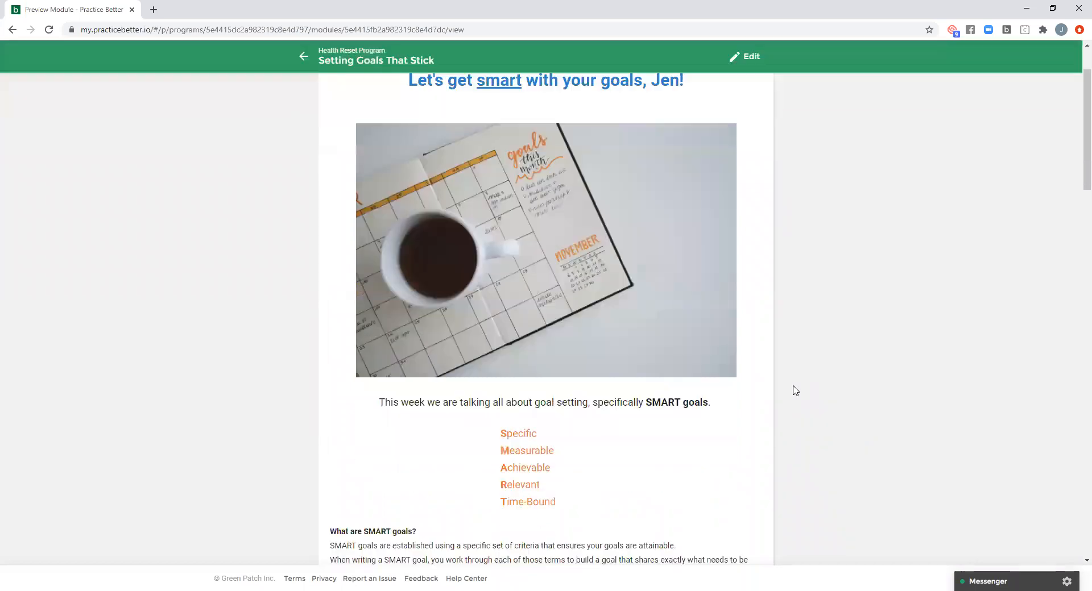
{"action": "scroll", "coordinate": [796, 397], "scroll_direction": "down", "scroll_amount": 5}
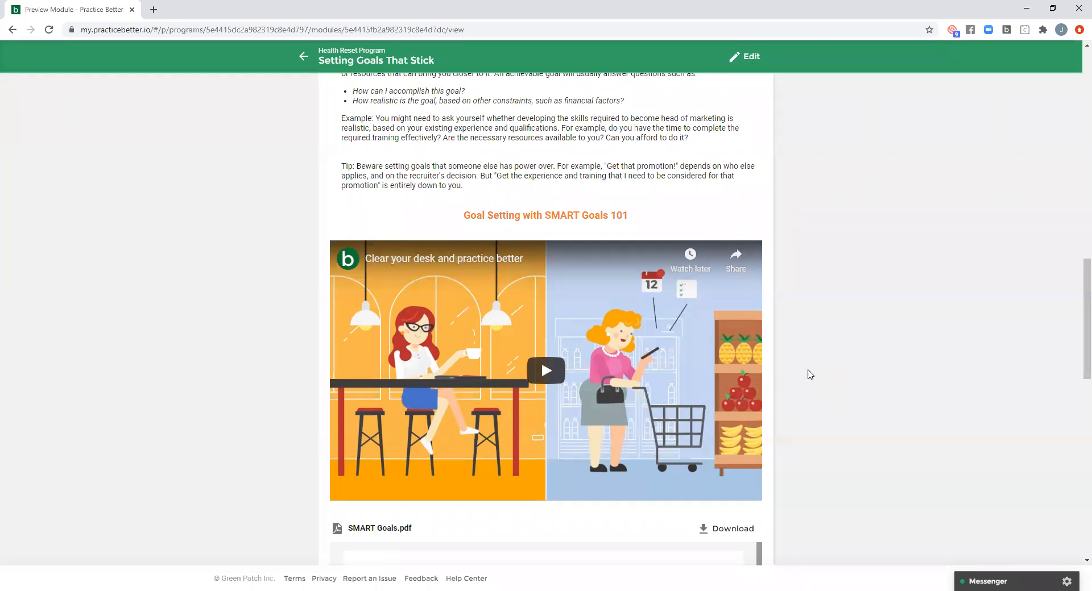
{"action": "scroll", "coordinate": [811, 378], "scroll_direction": "up", "scroll_amount": 15}
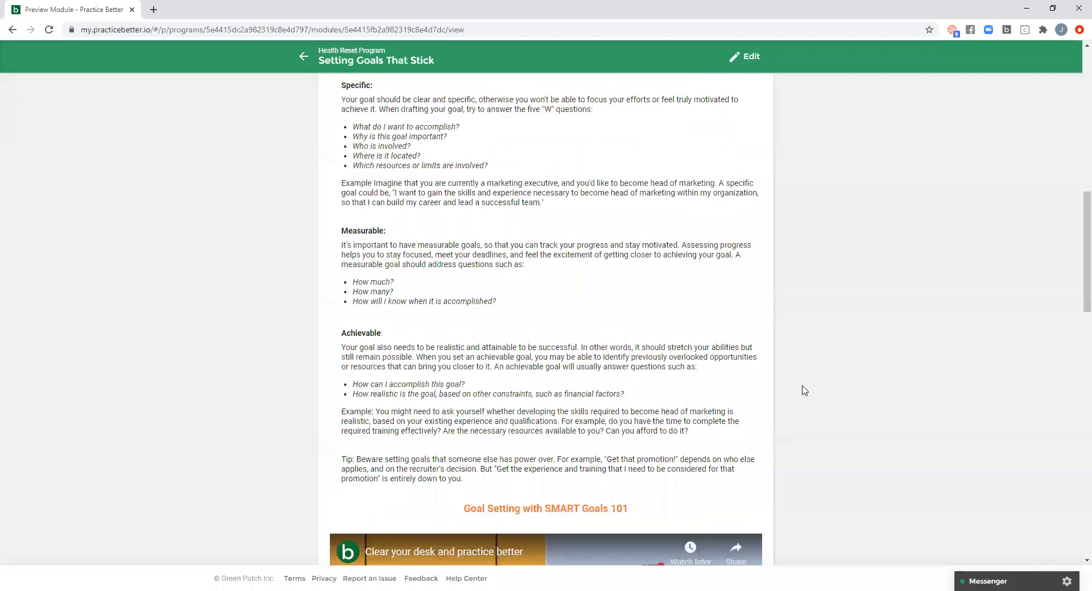
- Return to the Health Reset Program and view the welcome post in its group feed
{"action": "left_click", "coordinate": [303, 93]}
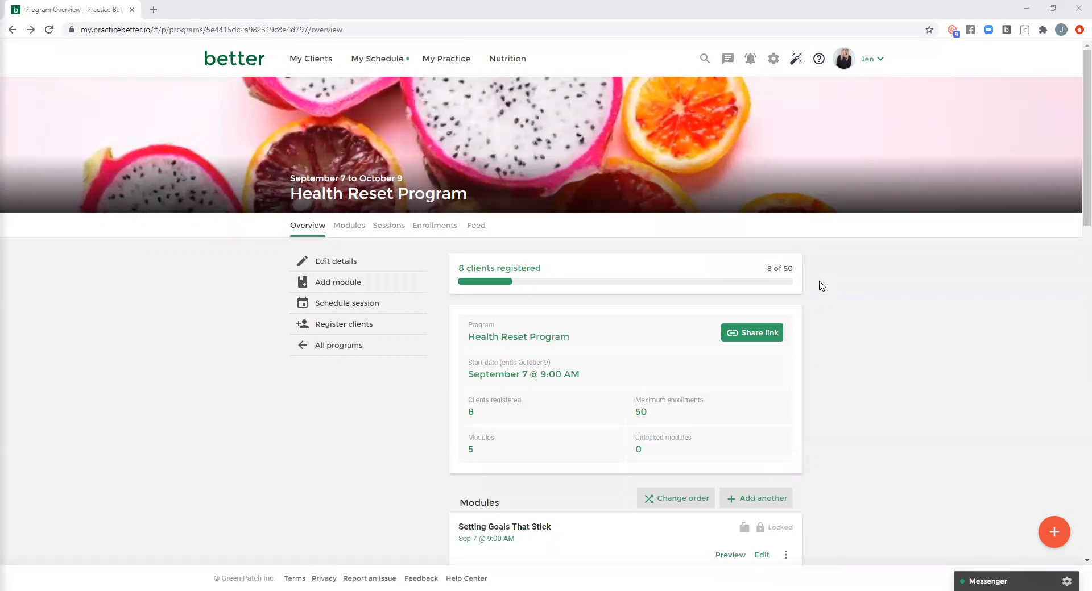
{"action": "left_click", "coordinate": [477, 227]}
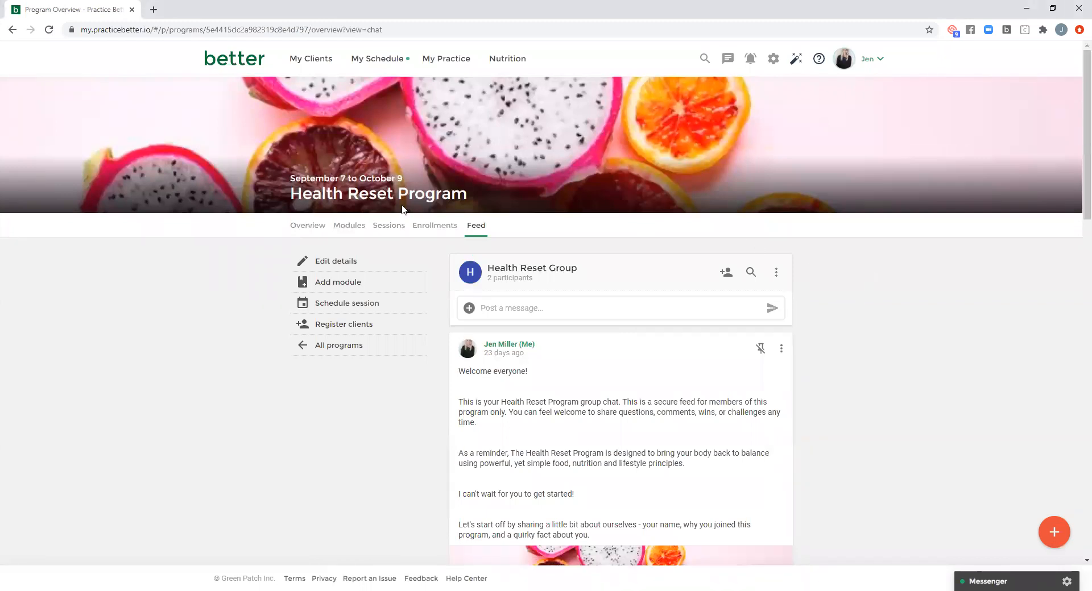
{"action": "scroll", "coordinate": [834, 308], "scroll_direction": "down", "scroll_amount": 3}
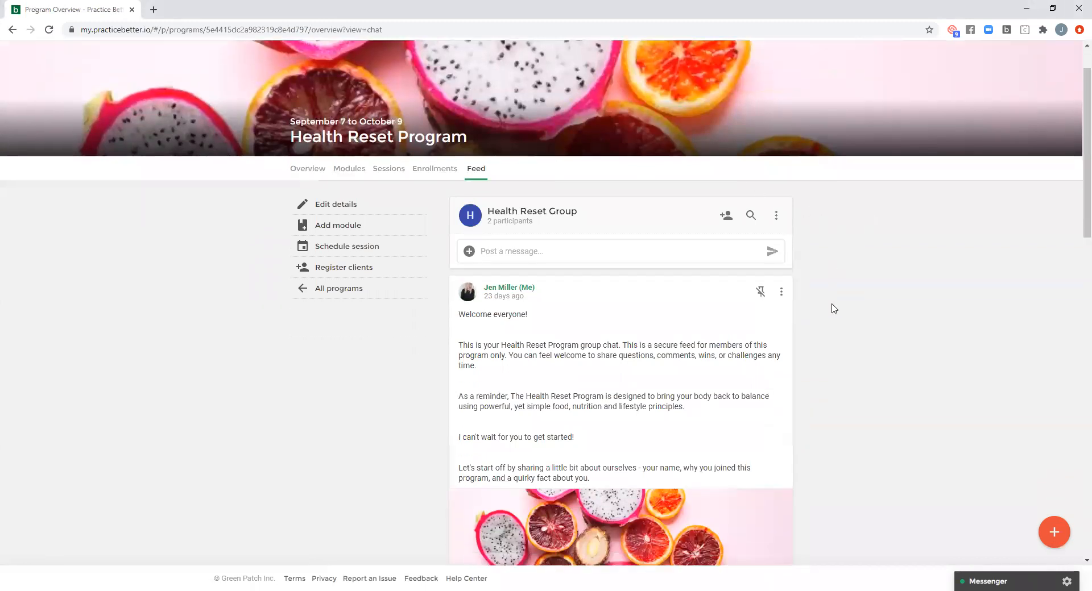
- Read through the posts, shared files and comments in the Health Reset Group feed down to the oldest message
{"action": "scroll", "coordinate": [833, 309], "scroll_direction": "down", "scroll_amount": 1}
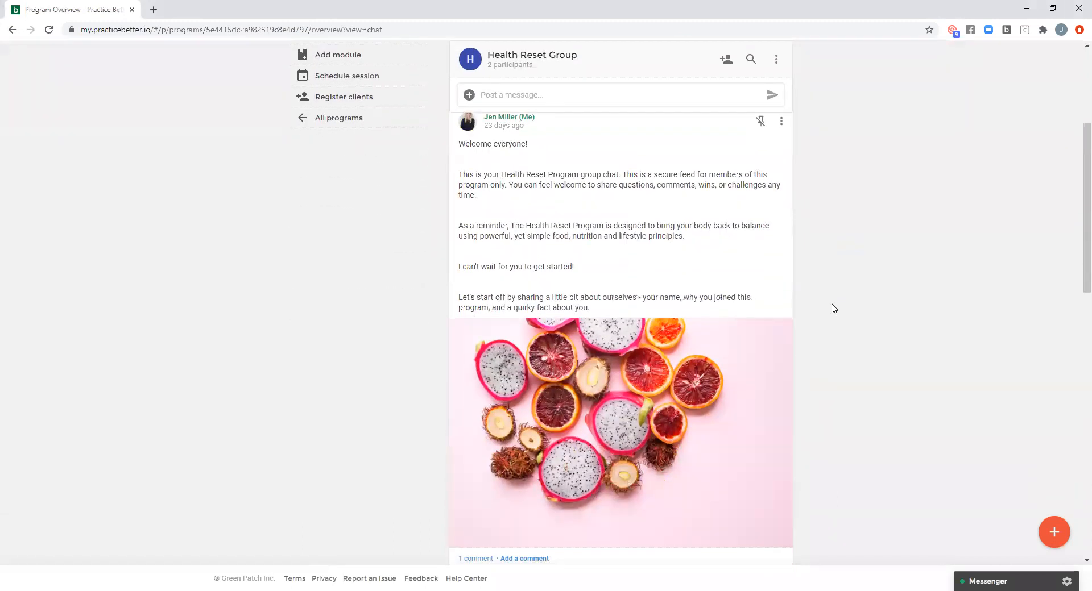
{"action": "scroll", "coordinate": [833, 309], "scroll_direction": "down", "scroll_amount": 1}
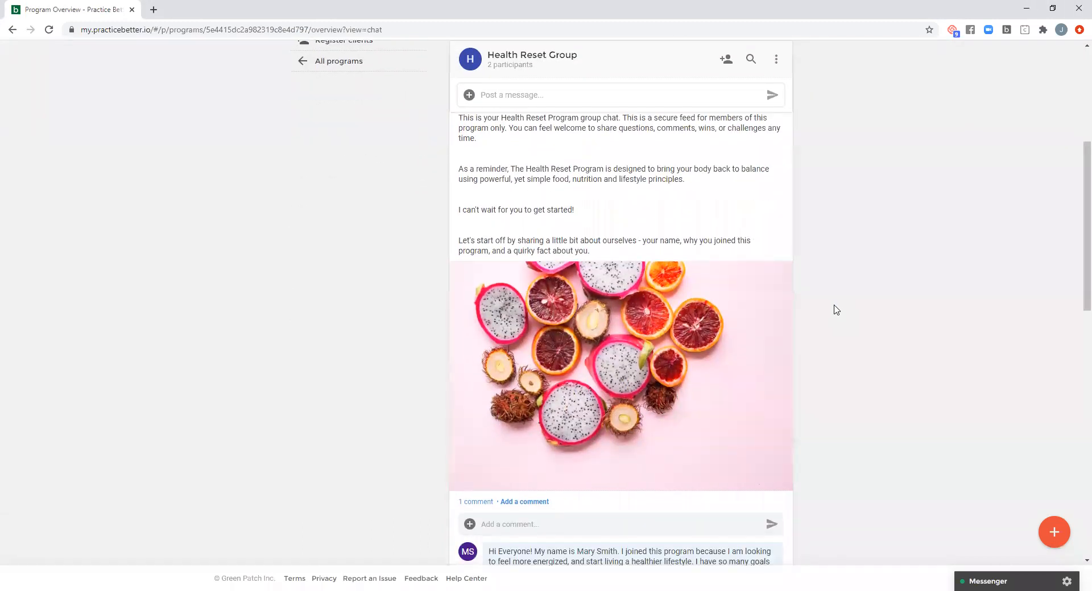
{"action": "scroll", "coordinate": [835, 310], "scroll_direction": "up", "scroll_amount": 1}
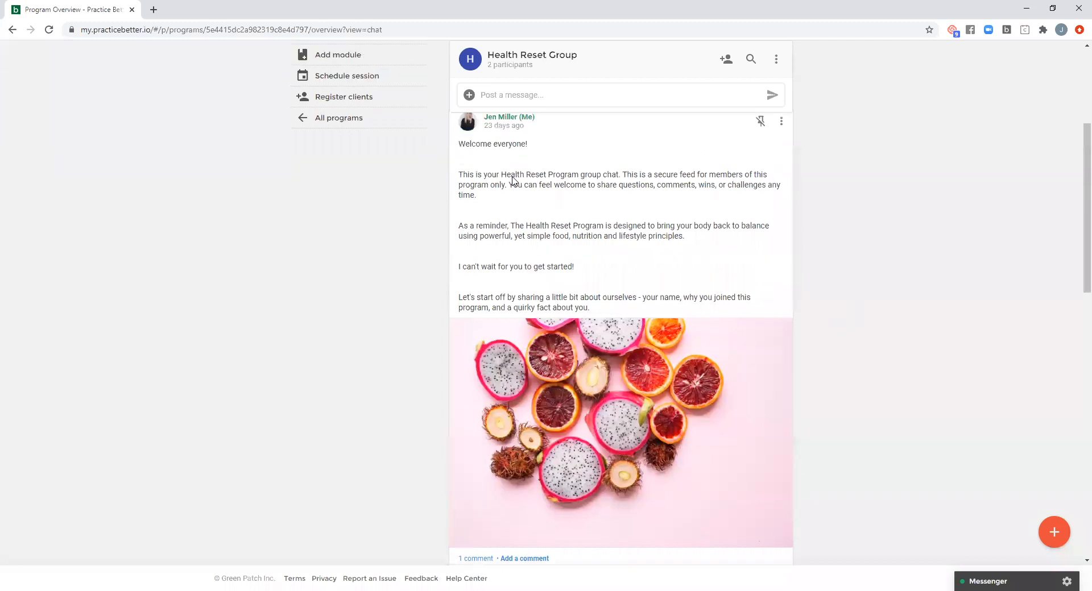
{"action": "scroll", "coordinate": [834, 321], "scroll_direction": "down", "scroll_amount": 5}
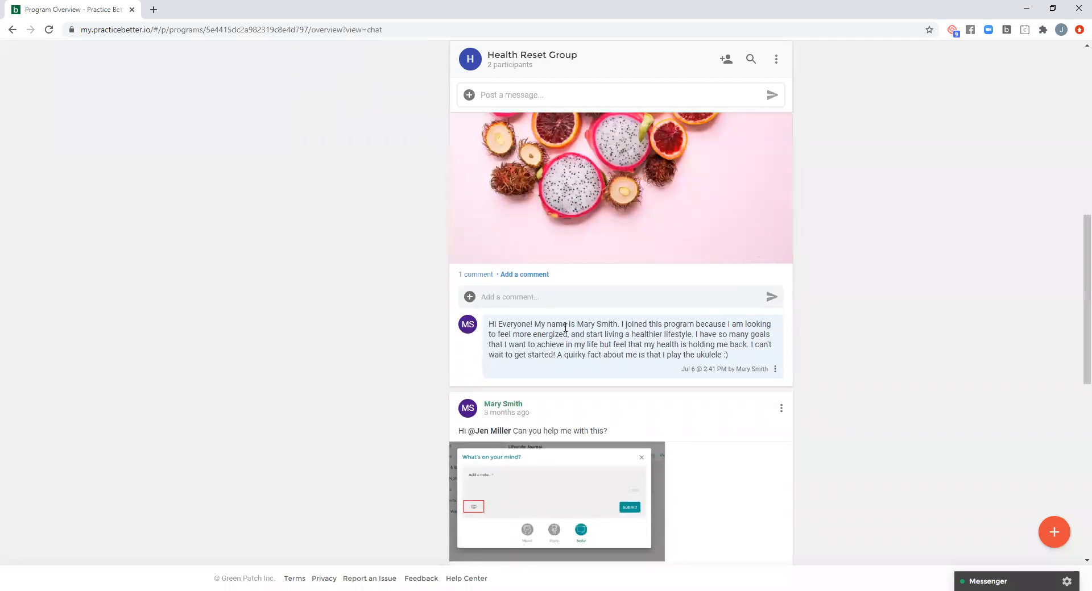
{"action": "scroll", "coordinate": [819, 324], "scroll_direction": "down", "scroll_amount": 3}
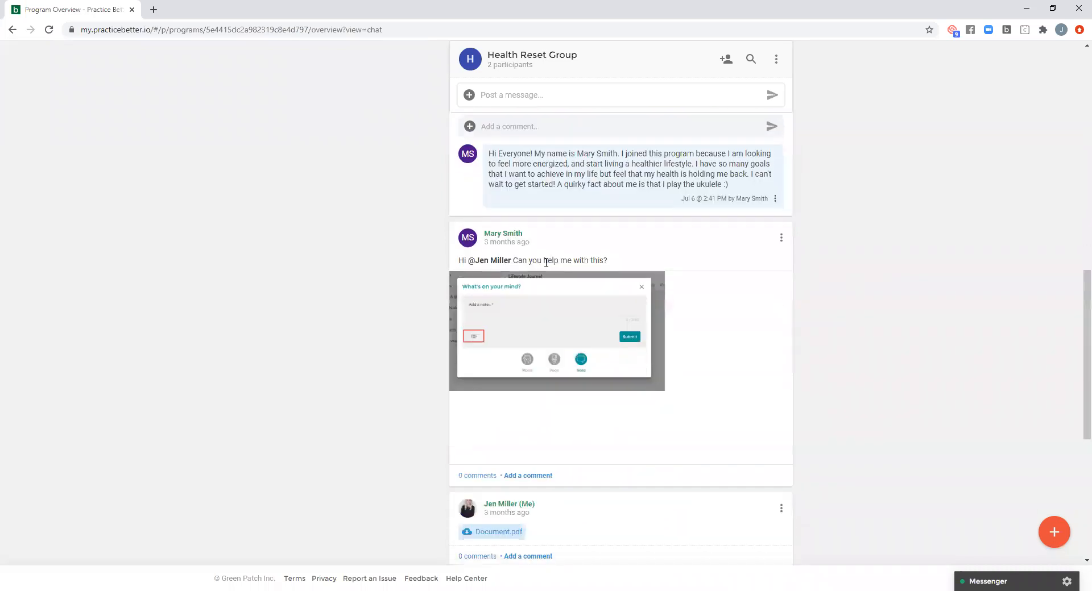
{"action": "scroll", "coordinate": [844, 314], "scroll_direction": "down", "scroll_amount": 4}
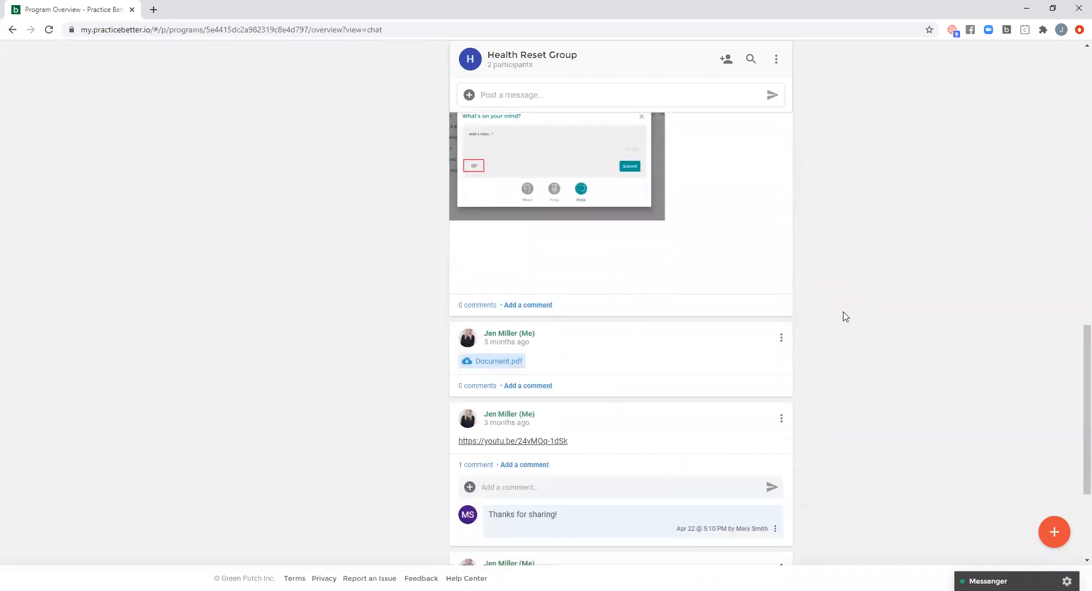
{"action": "scroll", "coordinate": [822, 337], "scroll_direction": "down", "scroll_amount": 3}
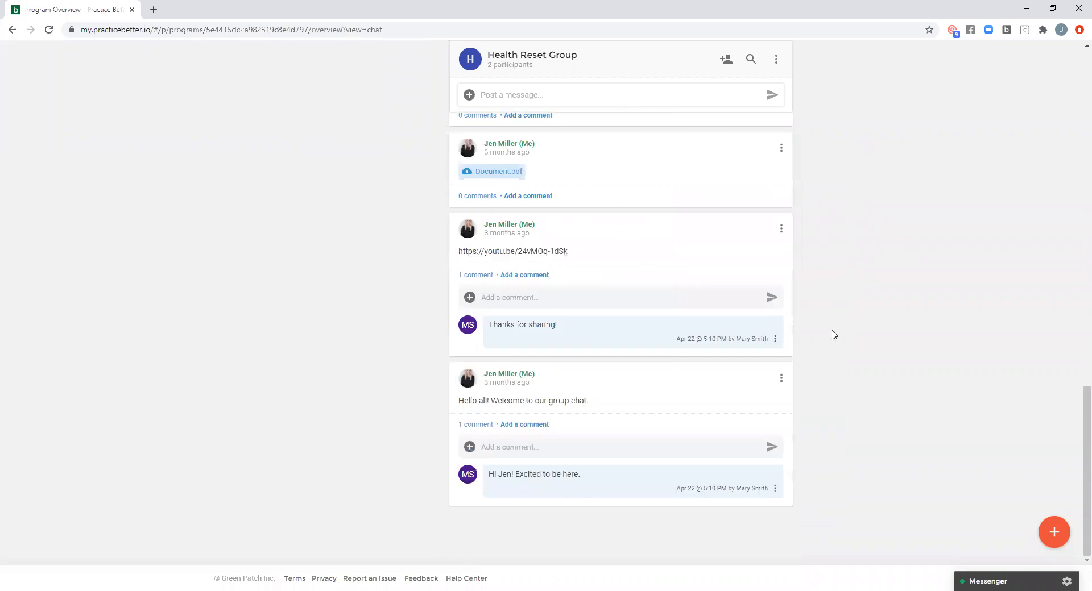
{"action": "scroll", "coordinate": [824, 341], "scroll_direction": "up", "scroll_amount": 15}
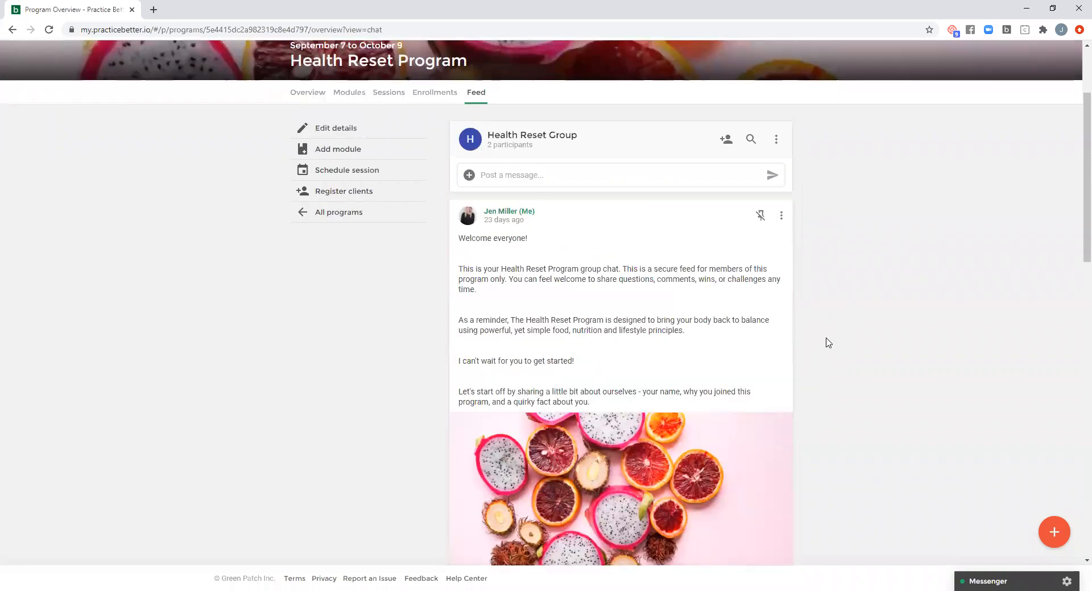
- Review the pinned welcome post in the Health Reset Group feed once more, including its image and comment area
{"action": "scroll", "coordinate": [815, 321], "scroll_direction": "down", "scroll_amount": 1}
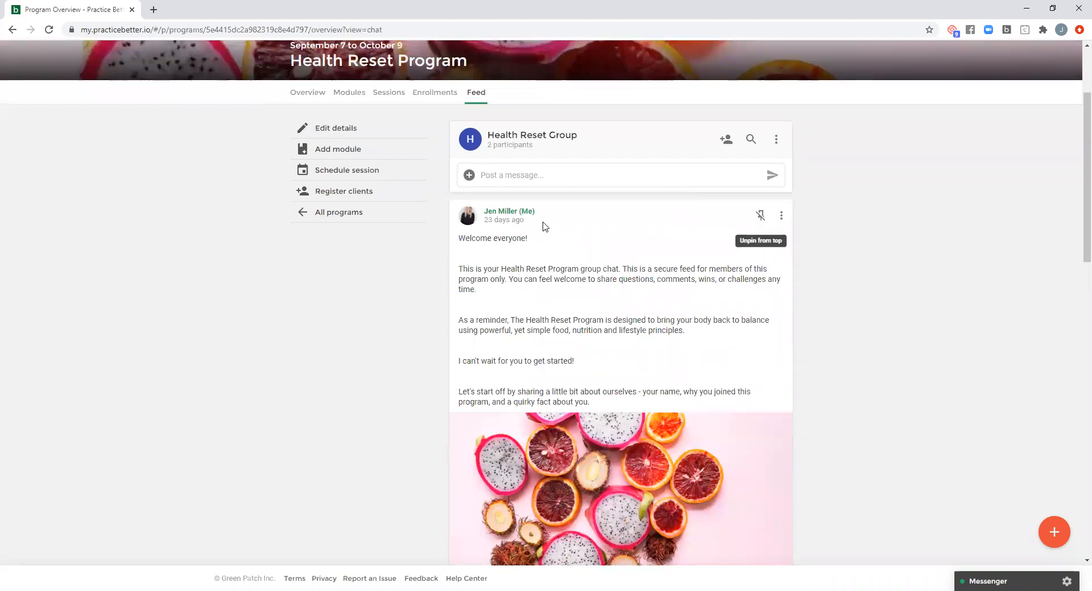
{"action": "scroll", "coordinate": [816, 313], "scroll_direction": "down", "scroll_amount": 1}
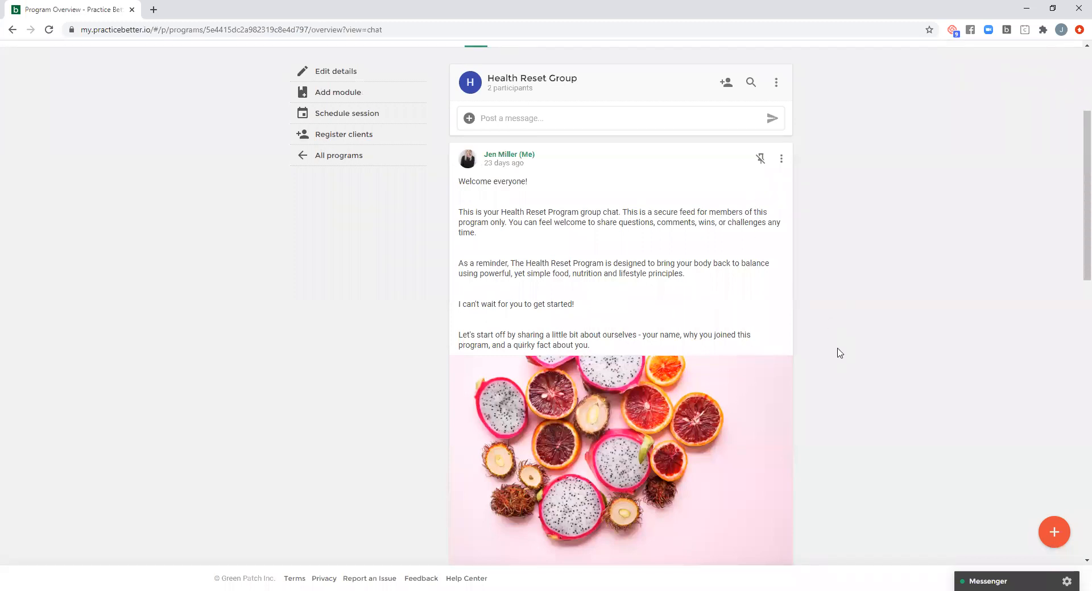
{"action": "scroll", "coordinate": [840, 355], "scroll_direction": "down", "scroll_amount": 2}
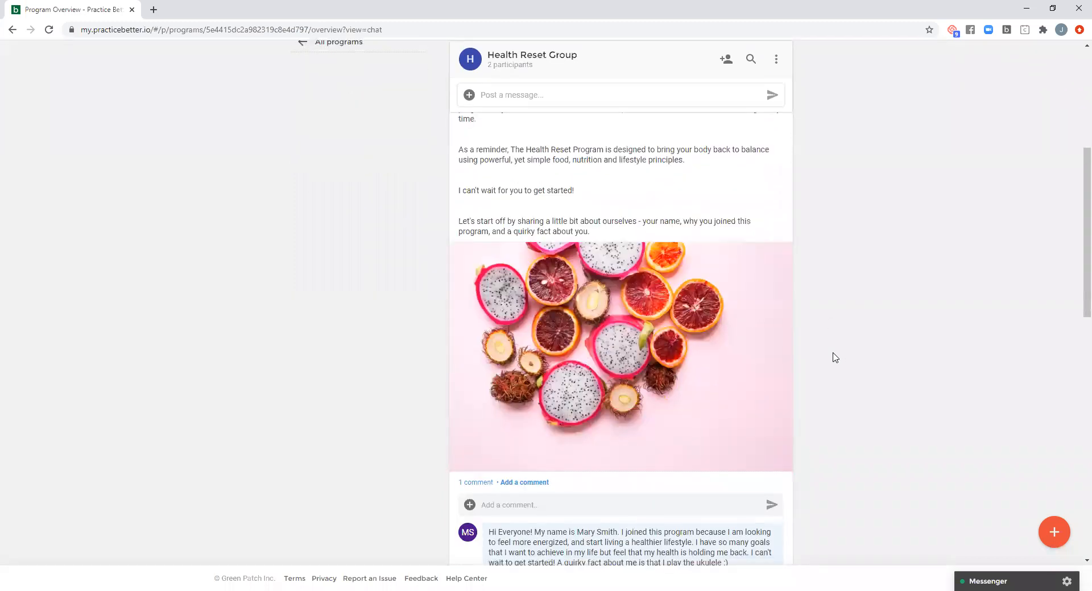
{"action": "scroll", "coordinate": [829, 355], "scroll_direction": "up", "scroll_amount": 2}
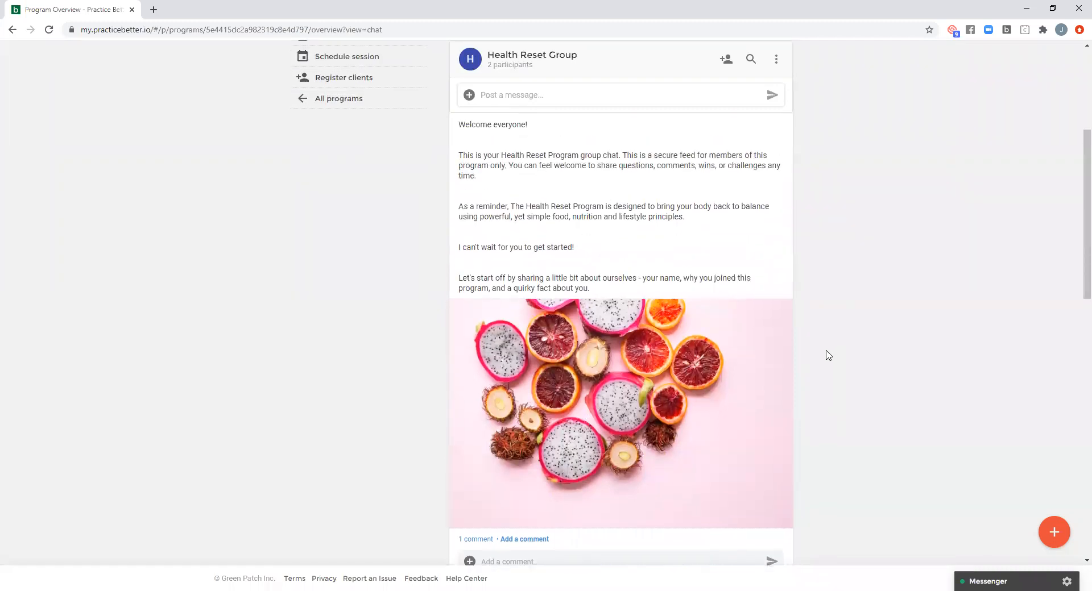
{"action": "scroll", "coordinate": [828, 359], "scroll_direction": "up", "scroll_amount": 3}
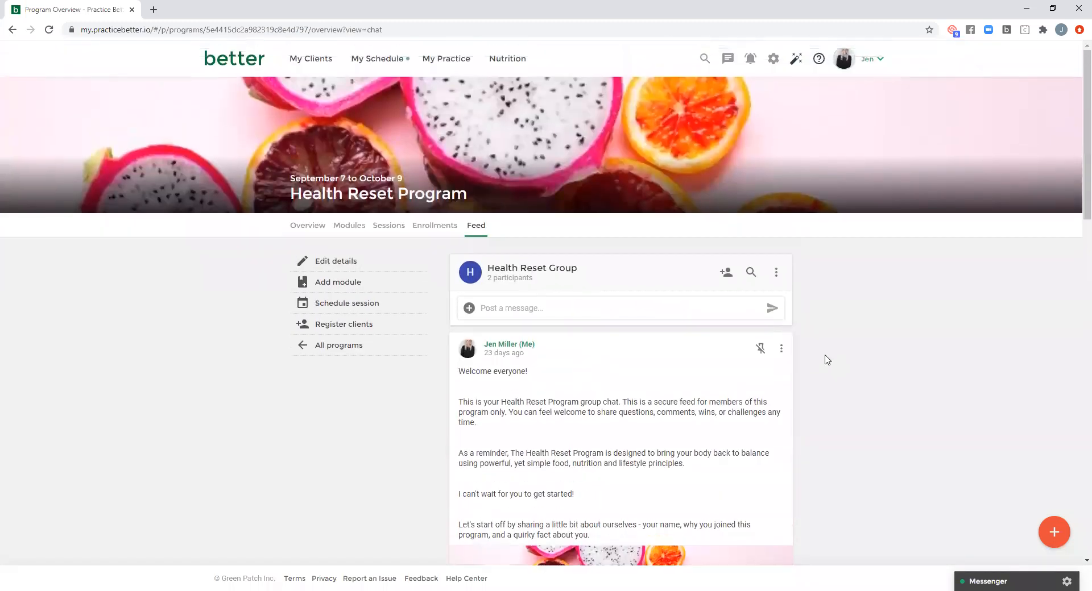
{"action": "scroll", "coordinate": [825, 359], "scroll_direction": "down", "scroll_amount": 3}
{"action": "scroll", "coordinate": [821, 360], "scroll_direction": "up", "scroll_amount": 3}
- Go from the home dashboard to the practice's programs and view the Health Reset Program's editable details without changing them
{"action": "left_click", "coordinate": [229, 61]}
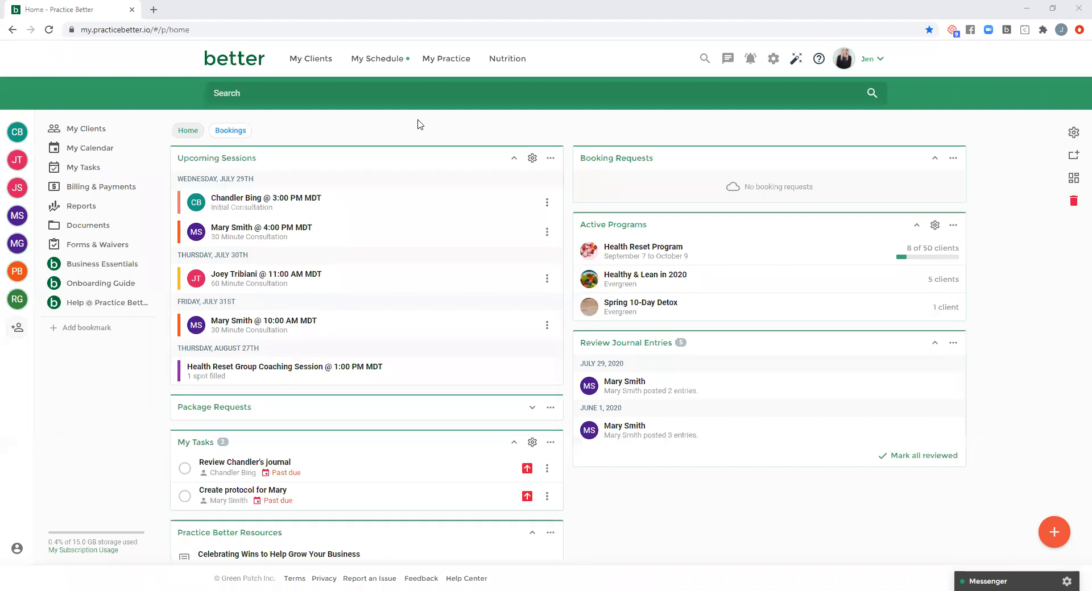
{"action": "left_click", "coordinate": [444, 61]}
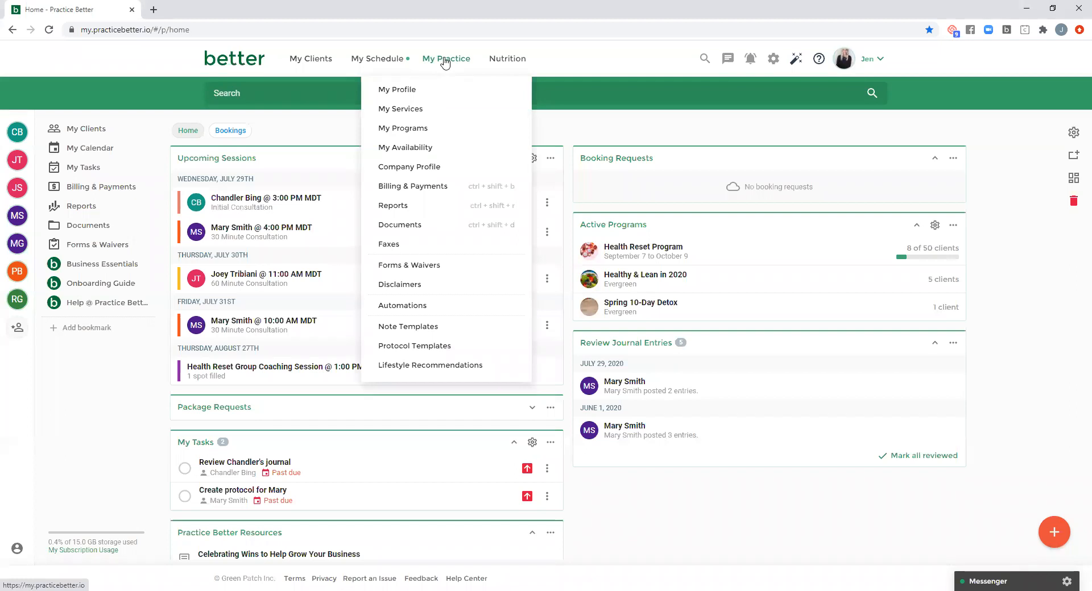
{"action": "left_click", "coordinate": [410, 129]}
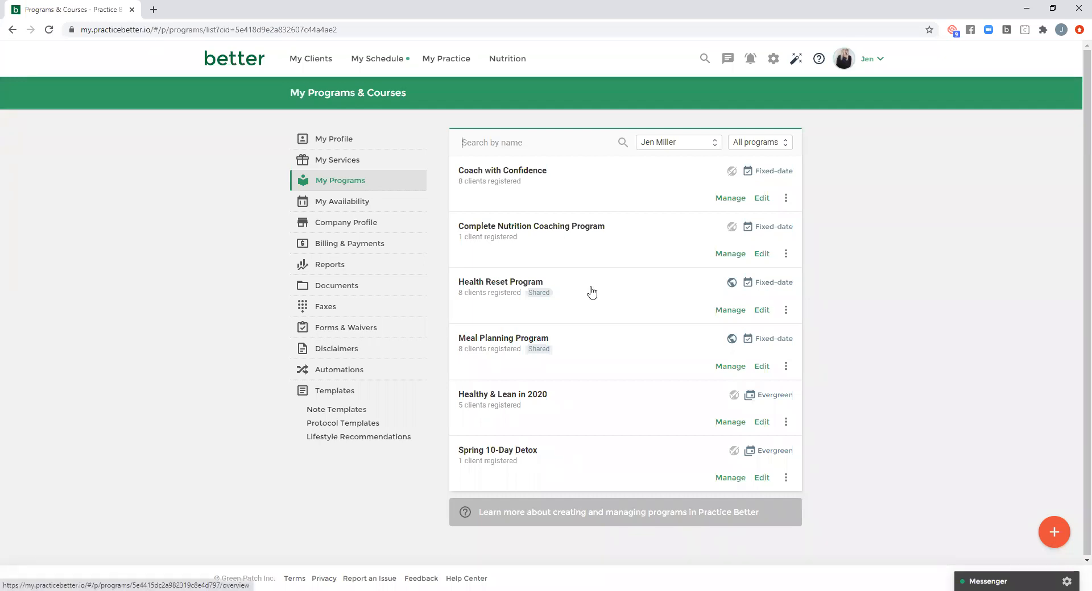
{"action": "left_click", "coordinate": [762, 310]}
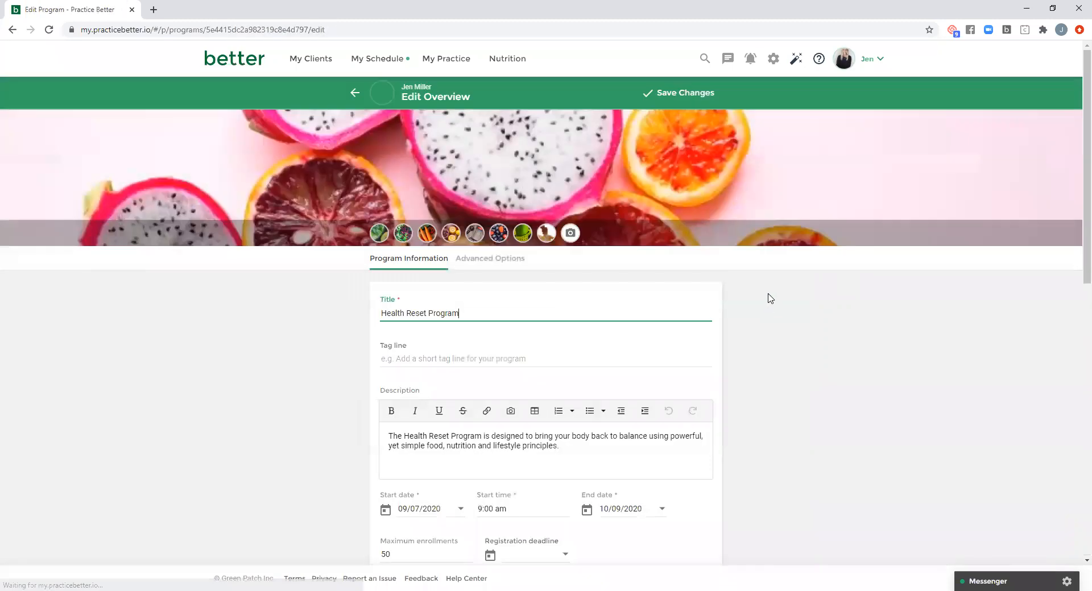
{"action": "left_click", "coordinate": [354, 94]}
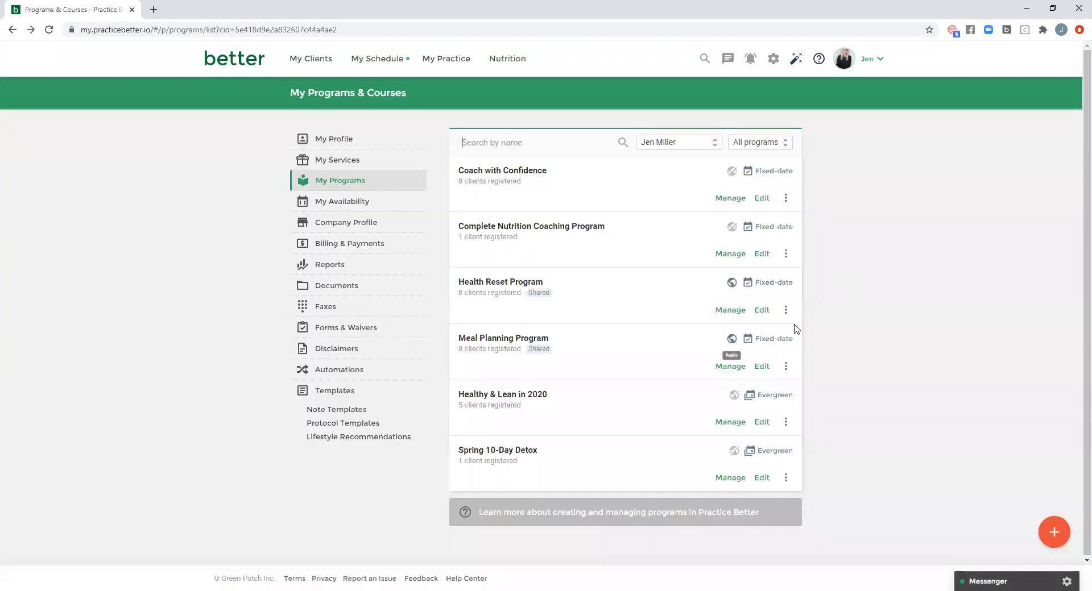
- Open the Health Reset Program's management overview and review its modules with their scheduled release dates
{"action": "left_click", "coordinate": [736, 309]}
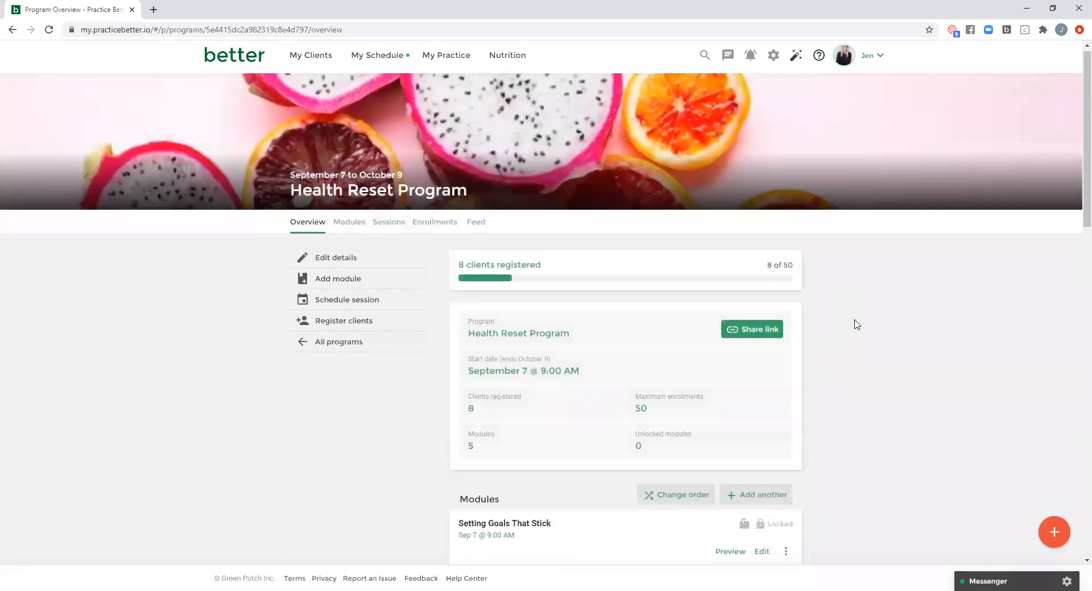
{"action": "scroll", "coordinate": [853, 322], "scroll_direction": "down", "scroll_amount": 3}
{"action": "scroll", "coordinate": [853, 326], "scroll_direction": "down", "scroll_amount": 2}
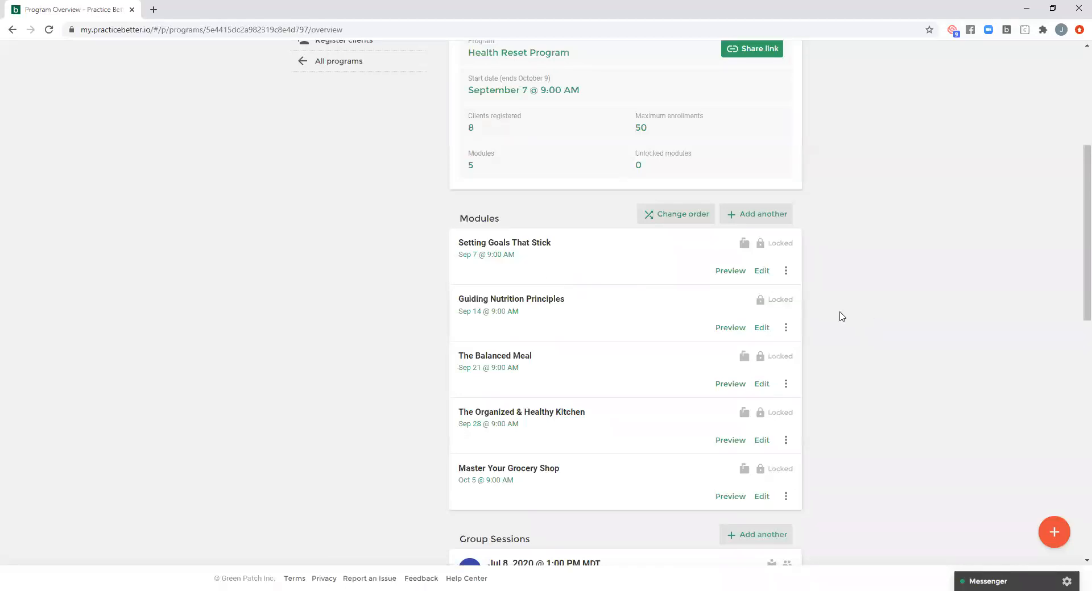
{"action": "scroll", "coordinate": [842, 317], "scroll_direction": "up", "scroll_amount": 5}
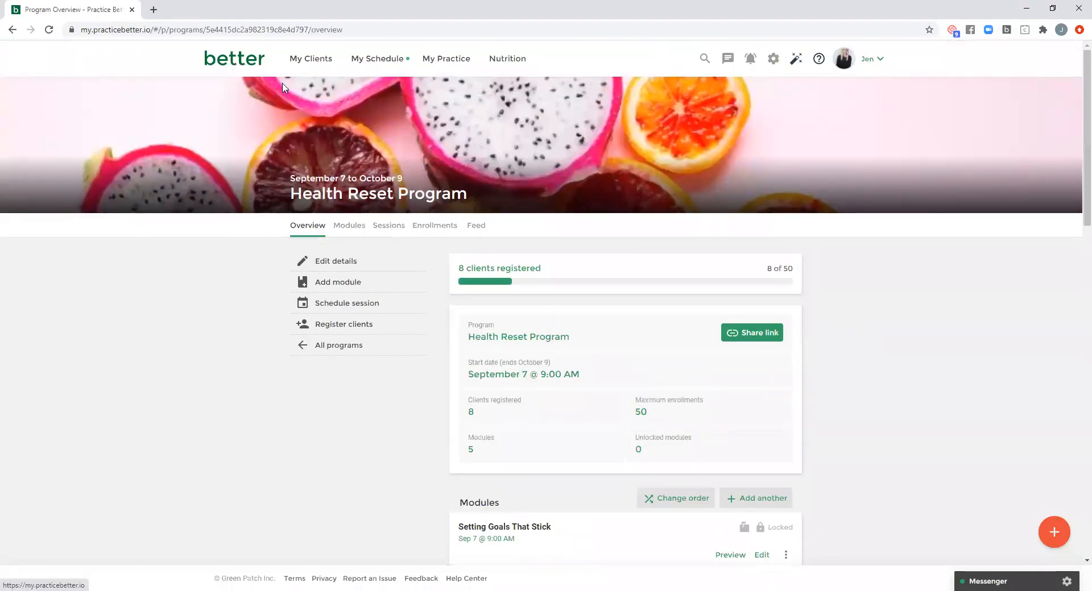
- Return to the program list and view the modules of the evergreen program Healthy & Lean in 2020
{"action": "left_click", "coordinate": [12, 29]}
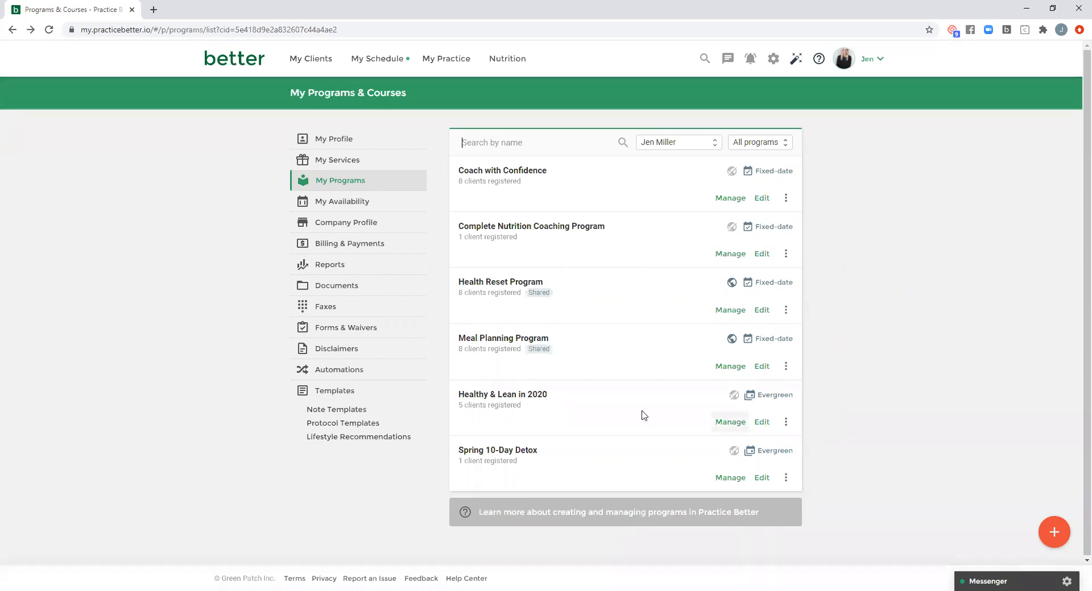
{"action": "left_click", "coordinate": [723, 421]}
{"action": "scroll", "coordinate": [781, 336], "scroll_direction": "down", "scroll_amount": 1}
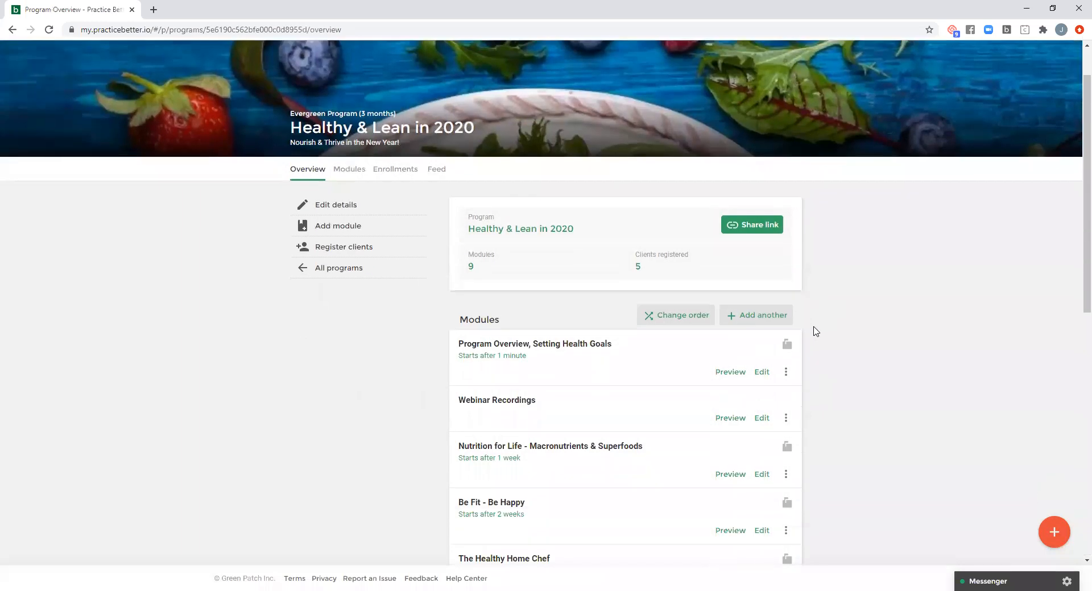
- Examine the content unlock timing options of the module Program Overview, Setting Health Goals, leaving them as they are
{"action": "left_click", "coordinate": [759, 372]}
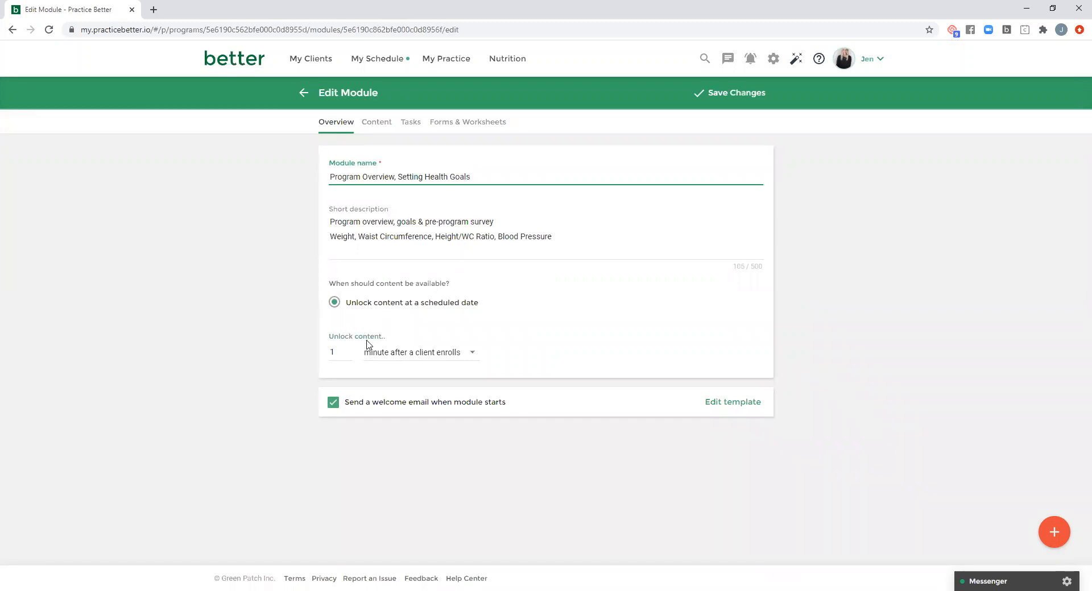
{"action": "left_click", "coordinate": [473, 357]}
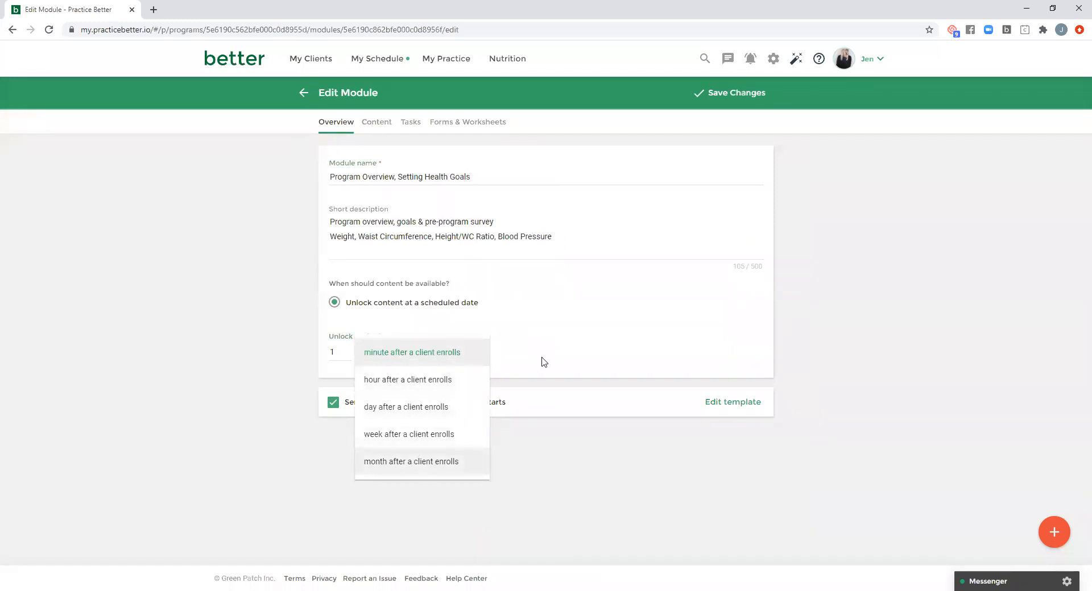
{"action": "left_click", "coordinate": [547, 339]}
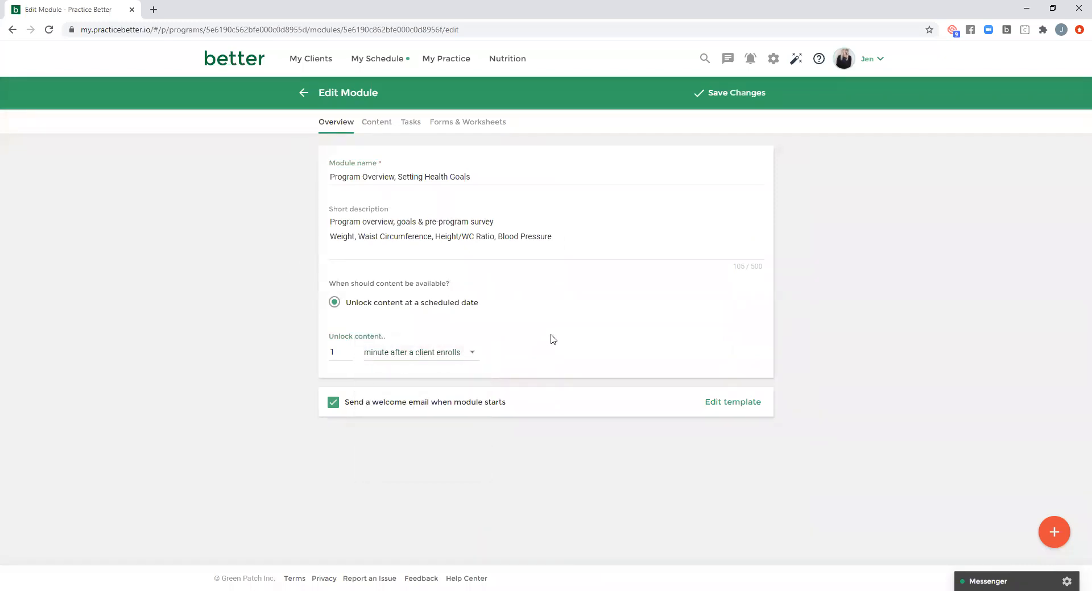
{"action": "double_click", "coordinate": [345, 353]}
{"action": "left_click", "coordinate": [564, 334]}
{"action": "left_click", "coordinate": [304, 93]}
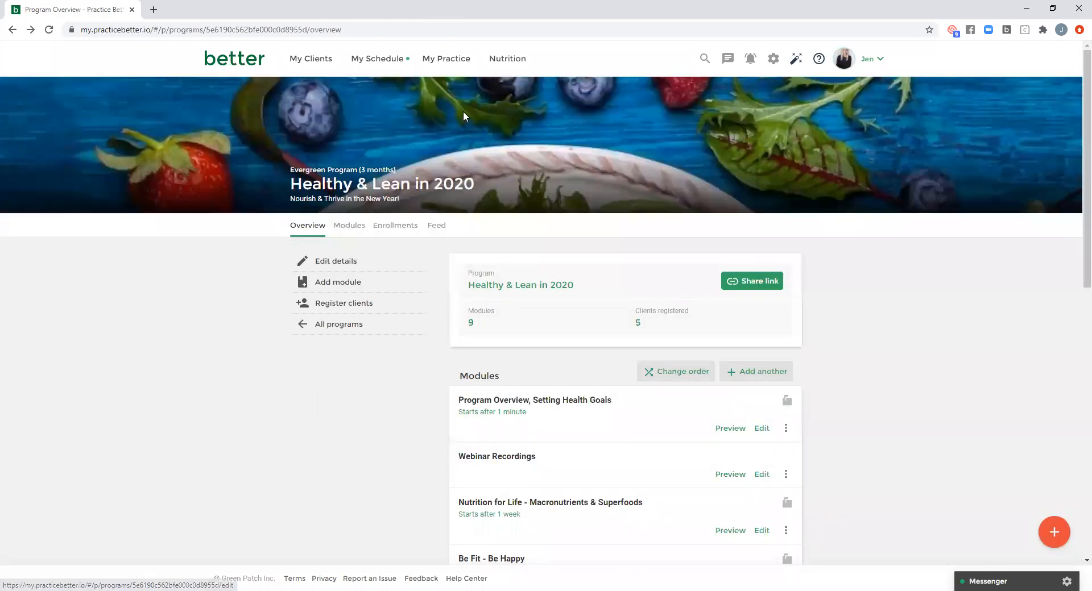
- Return to the home dashboard, open secure messaging and view the one-to-one client chat about virtual consultations
{"action": "left_click", "coordinate": [449, 61]}
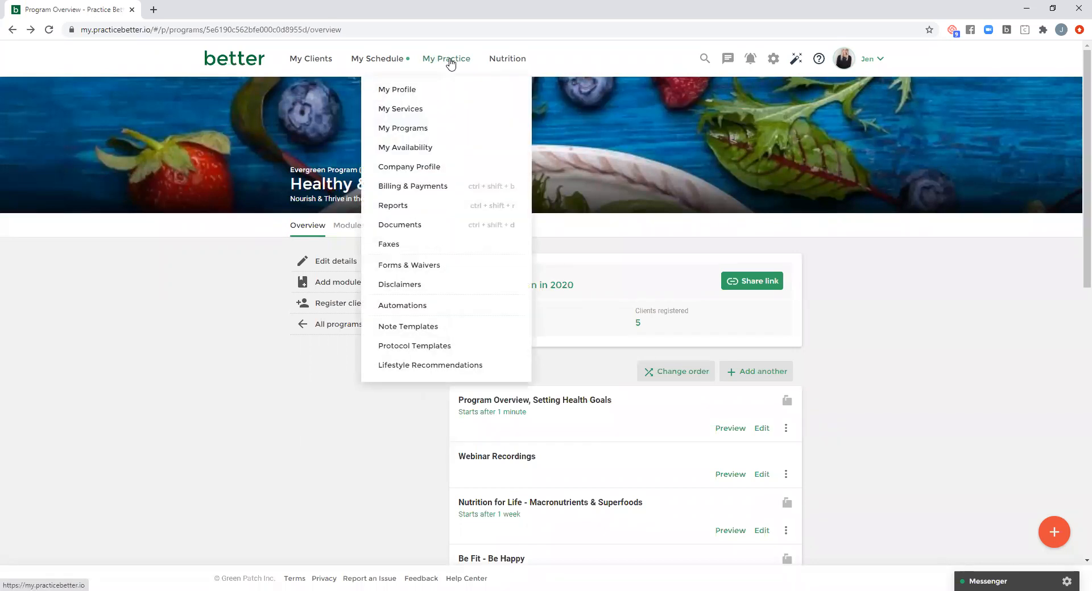
{"action": "left_click", "coordinate": [235, 65]}
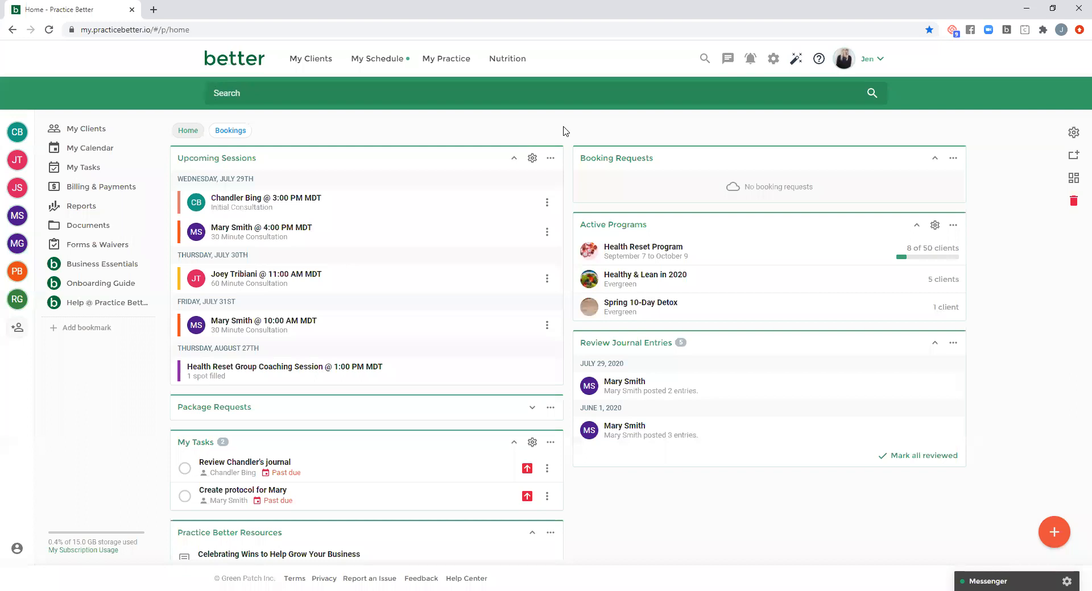
{"action": "left_click", "coordinate": [728, 58]}
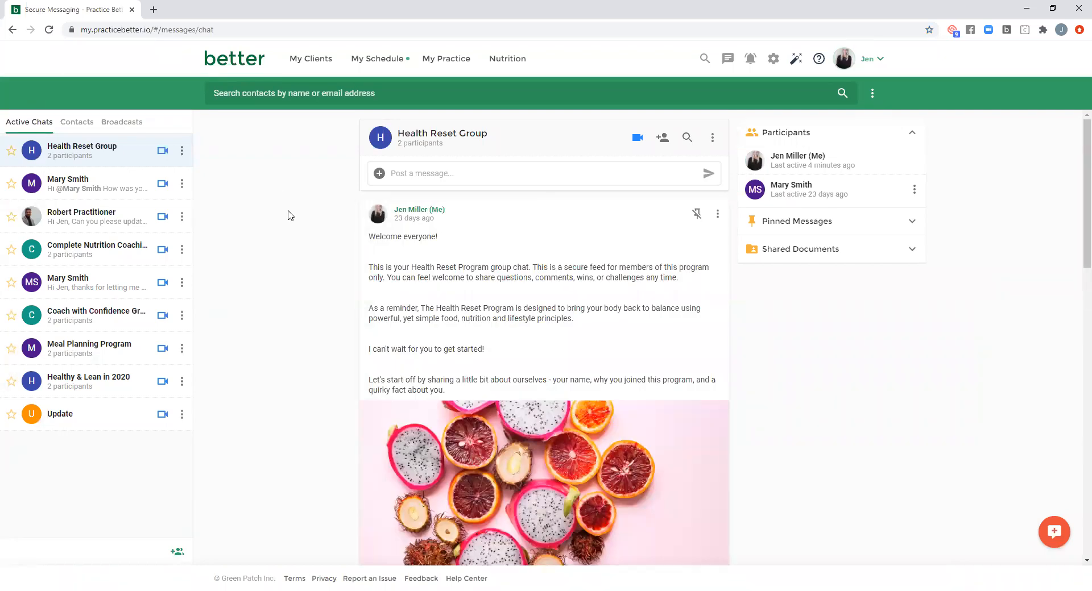
{"action": "left_click", "coordinate": [70, 285]}
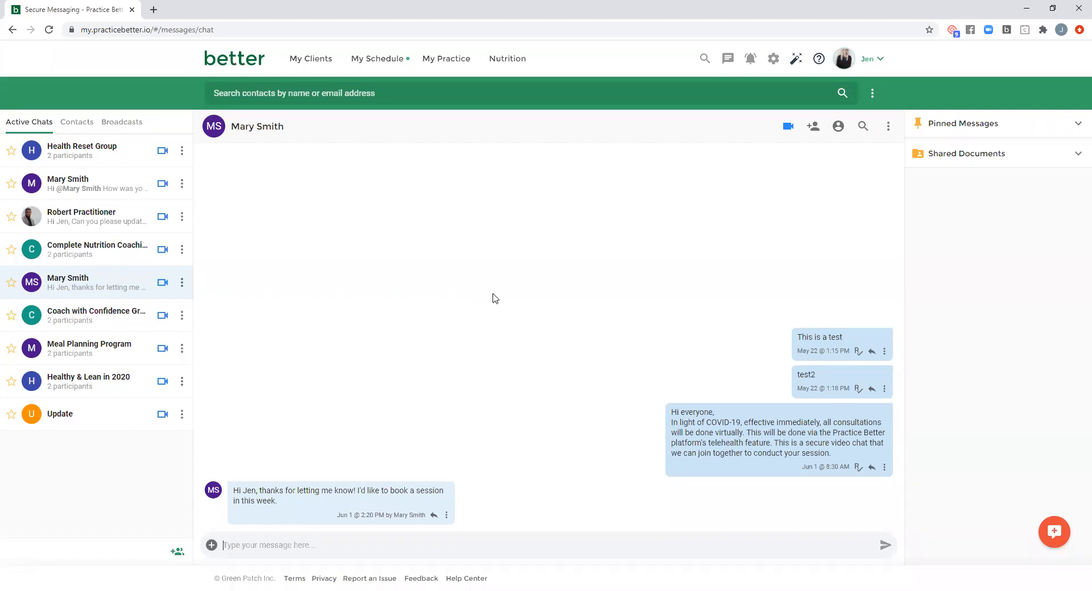
- From the home dashboard, open the record of the client with the July 29, 4:00 PM consultation and view their journals
{"action": "left_click", "coordinate": [238, 61]}
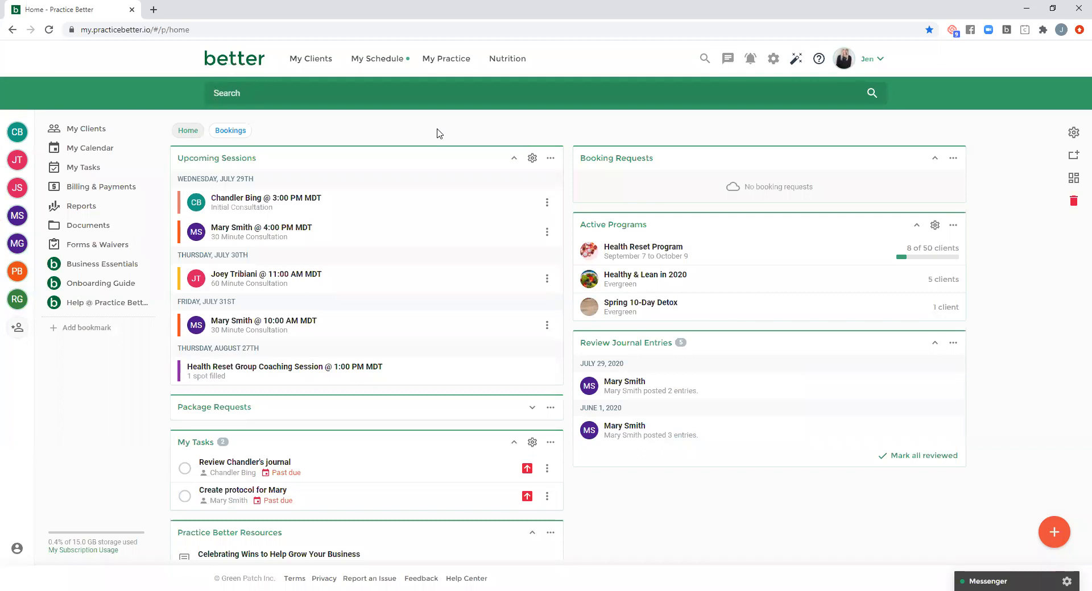
{"action": "mouse_move", "coordinate": [308, 64]}
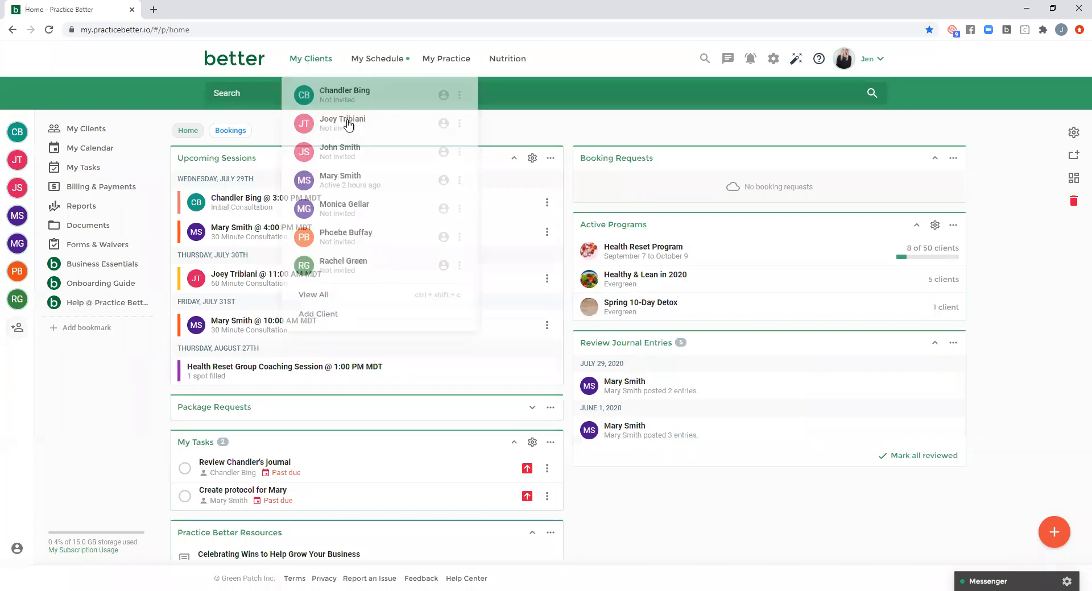
{"action": "left_click", "coordinate": [351, 181]}
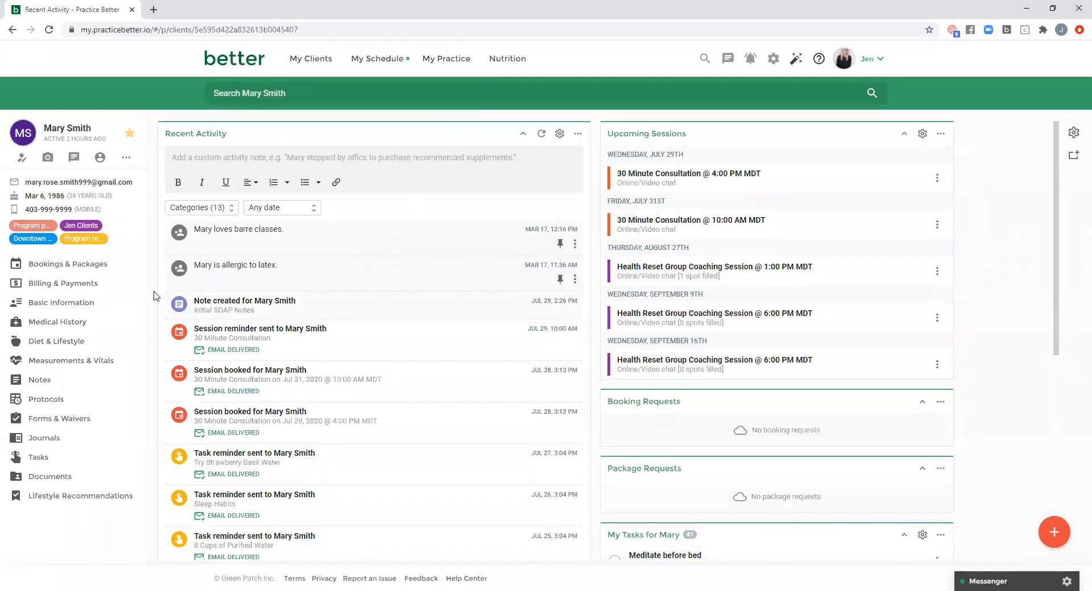
{"action": "left_click", "coordinate": [49, 439]}
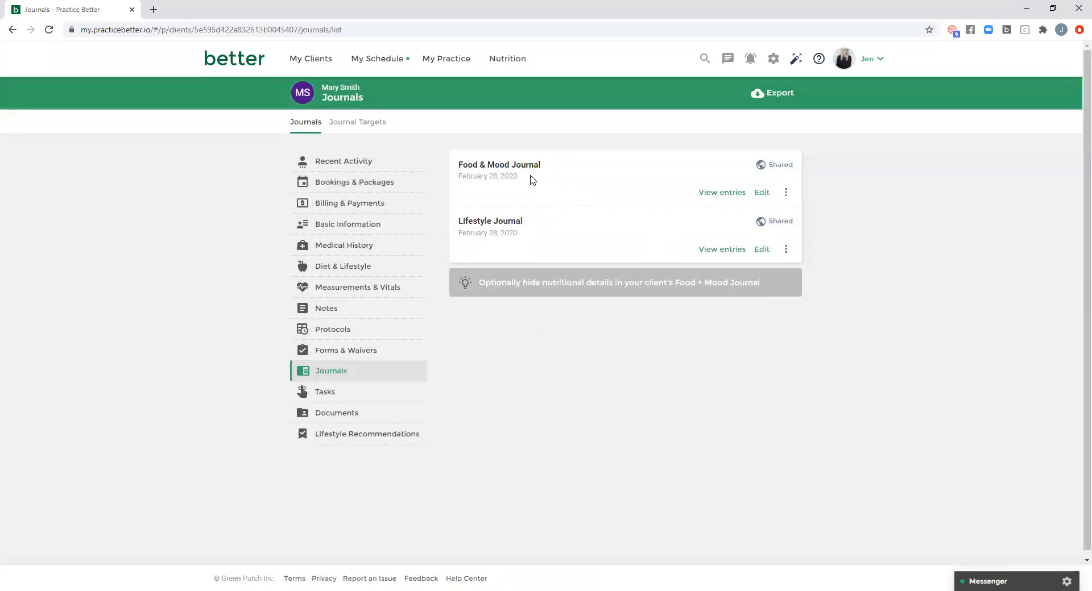
- View the client's Food & Mood Journal entries for July 29 and June 1, 2020, and return to the journal list
{"action": "left_click", "coordinate": [719, 194]}
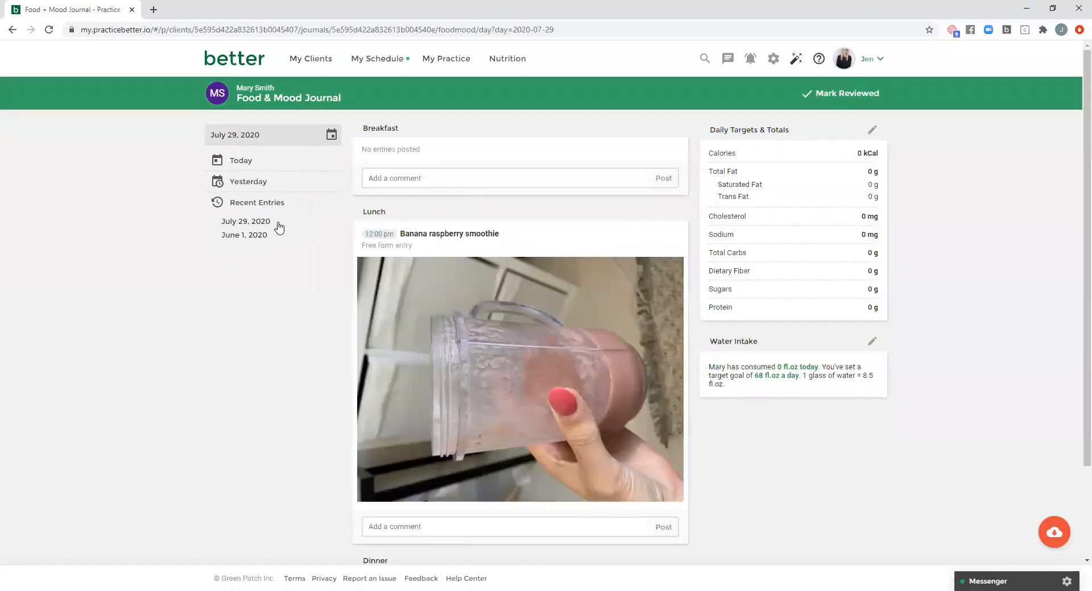
{"action": "left_click", "coordinate": [254, 236]}
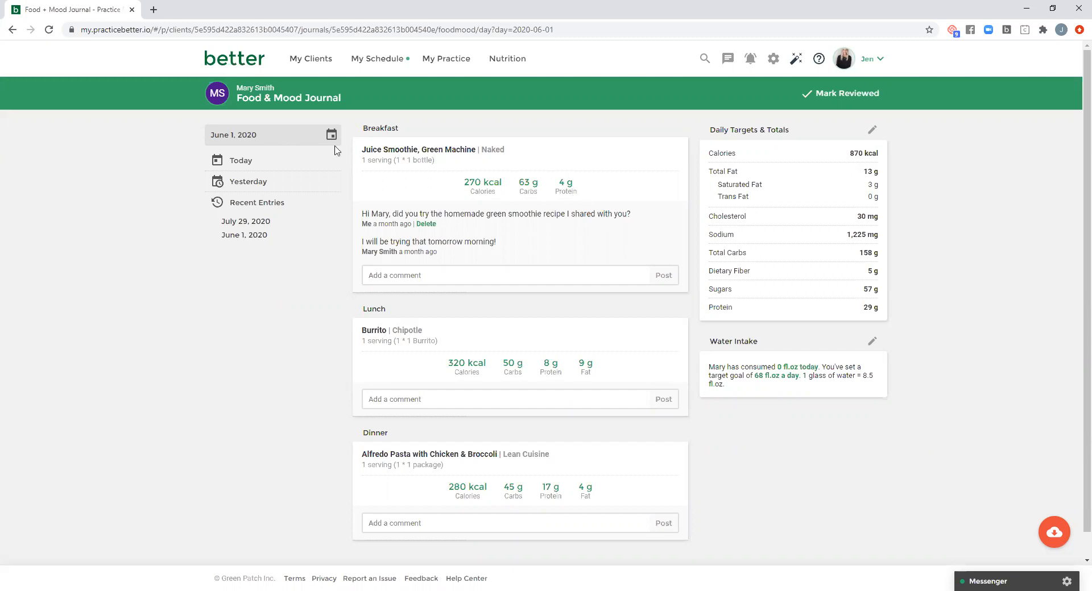
{"action": "left_click", "coordinate": [16, 33]}
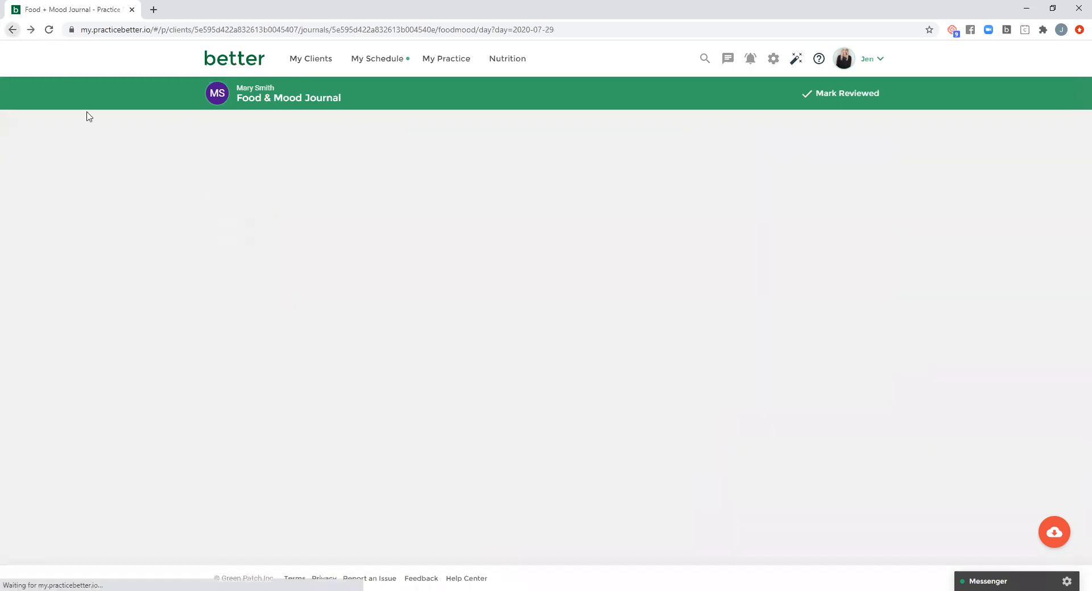
{"action": "left_click", "coordinate": [14, 30]}
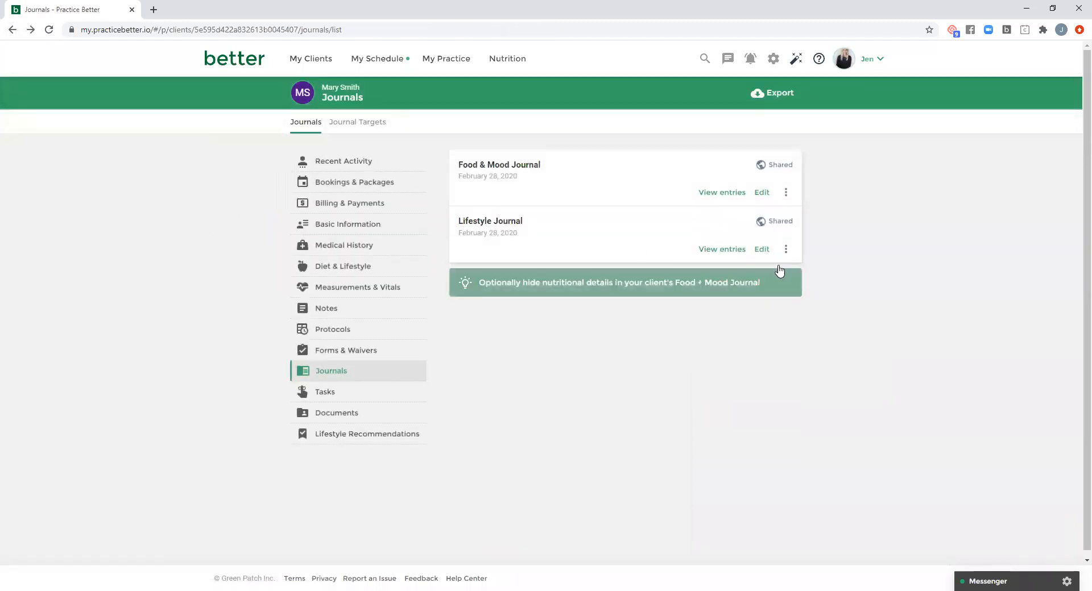
- Try hiding nutritional details from the client in the Food & Mood Journal settings, clear the option again and leave without saving
{"action": "left_click", "coordinate": [762, 193]}
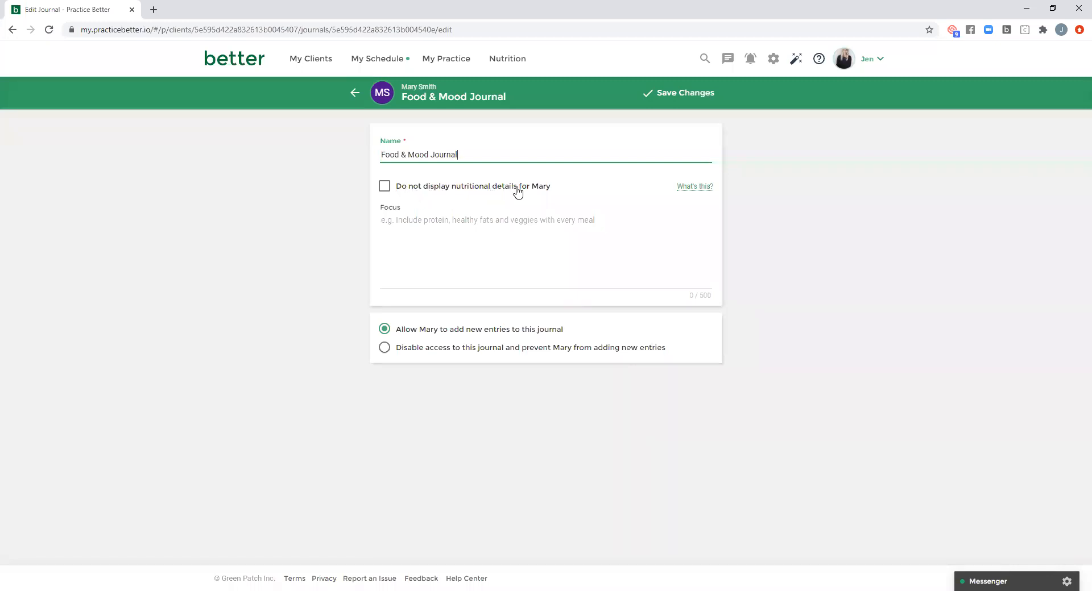
{"action": "left_click", "coordinate": [427, 190]}
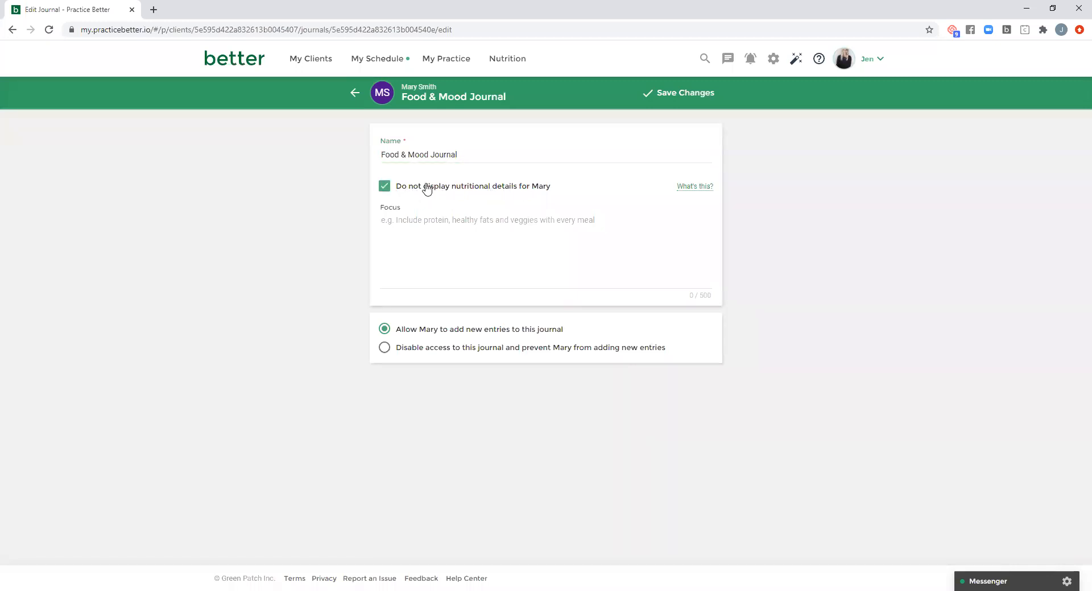
{"action": "left_click", "coordinate": [410, 221]}
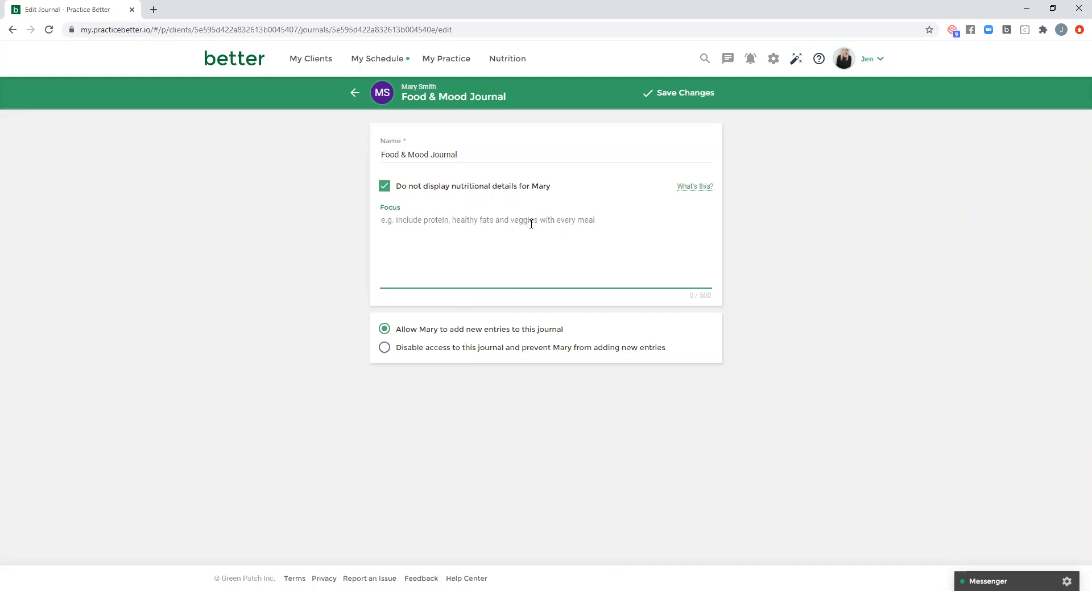
{"action": "left_click", "coordinate": [385, 186]}
{"action": "left_click", "coordinate": [356, 95]}
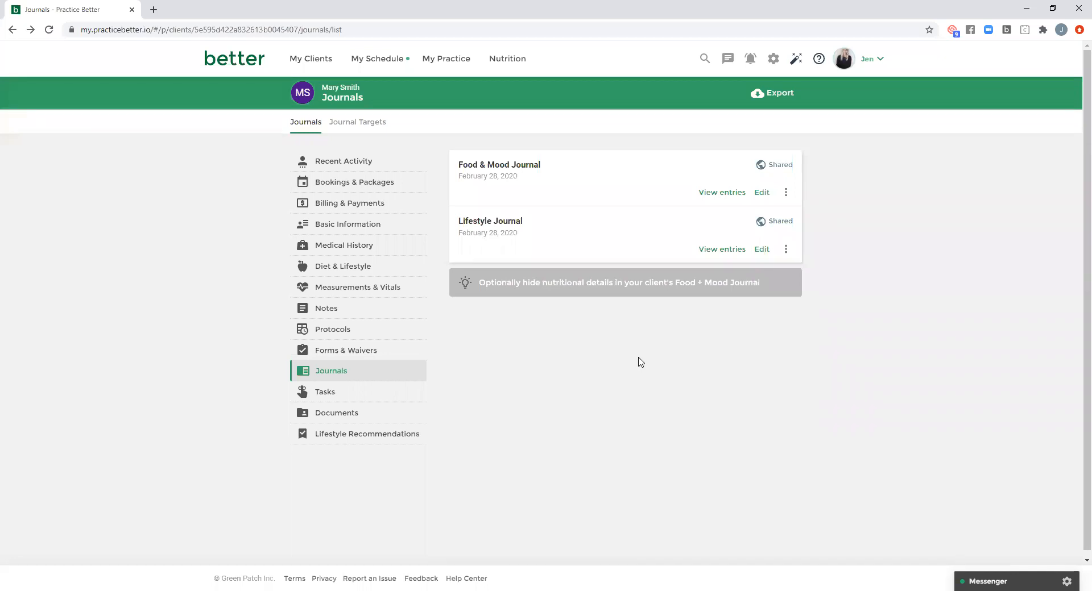
- View the practice's Forms & Waivers list and open the list of automations
{"action": "left_click", "coordinate": [460, 61]}
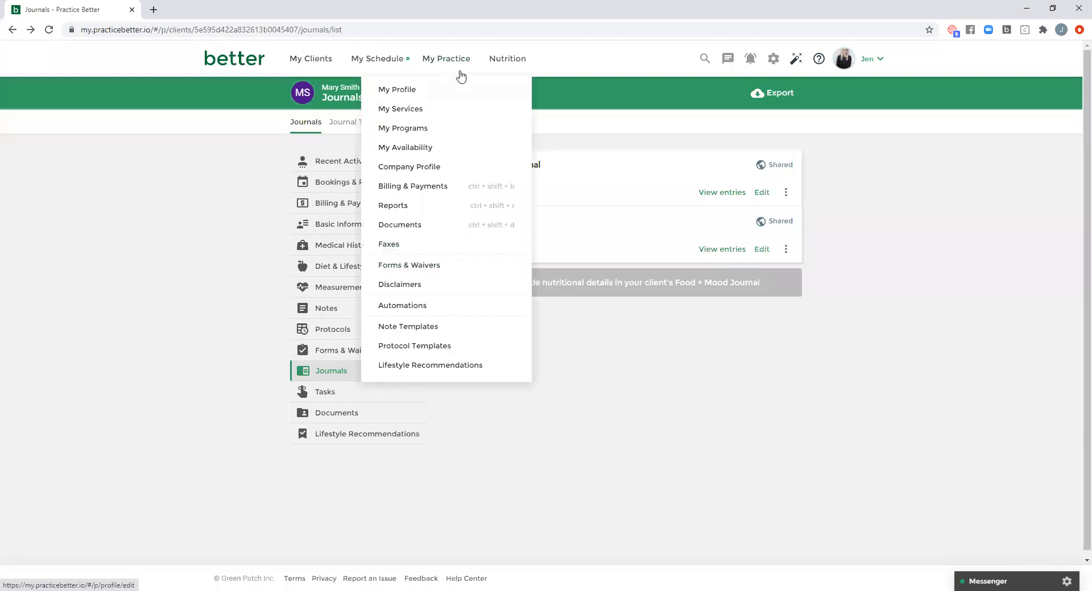
{"action": "left_click", "coordinate": [409, 265]}
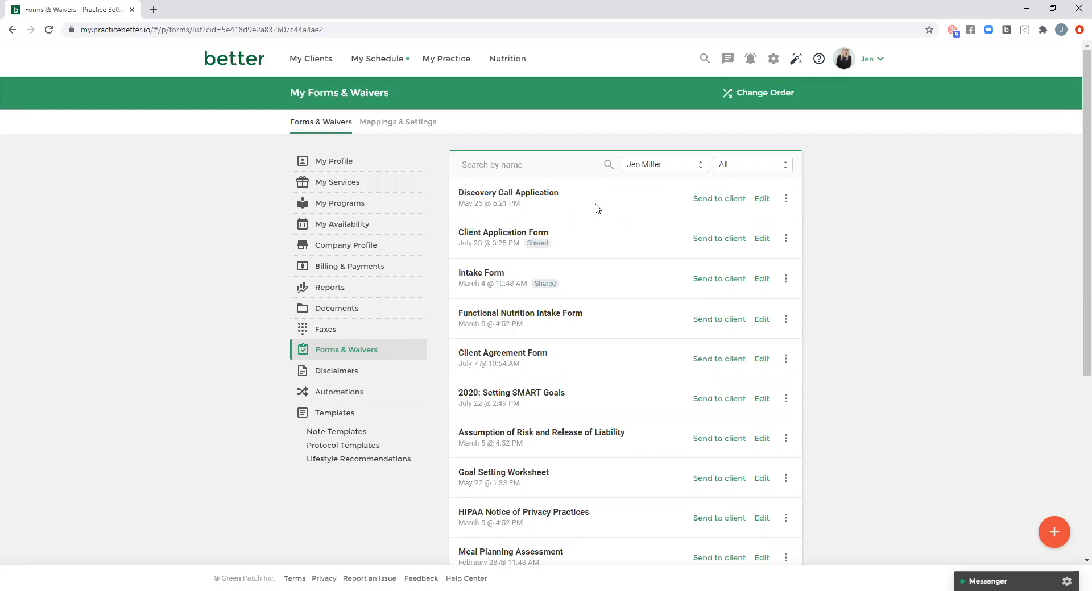
{"action": "left_click", "coordinate": [452, 61]}
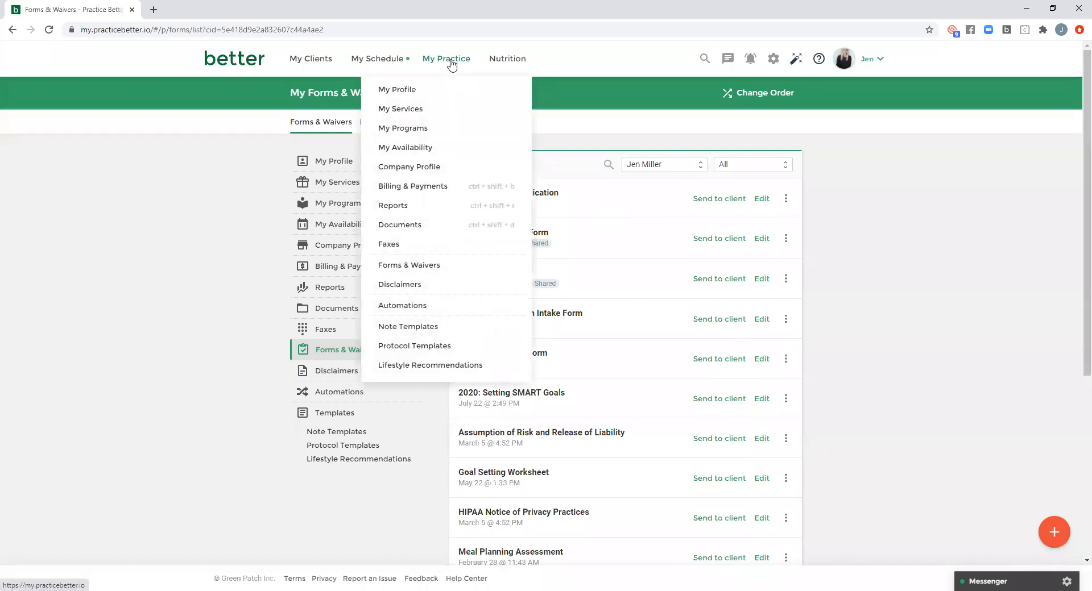
{"action": "left_click", "coordinate": [414, 305]}
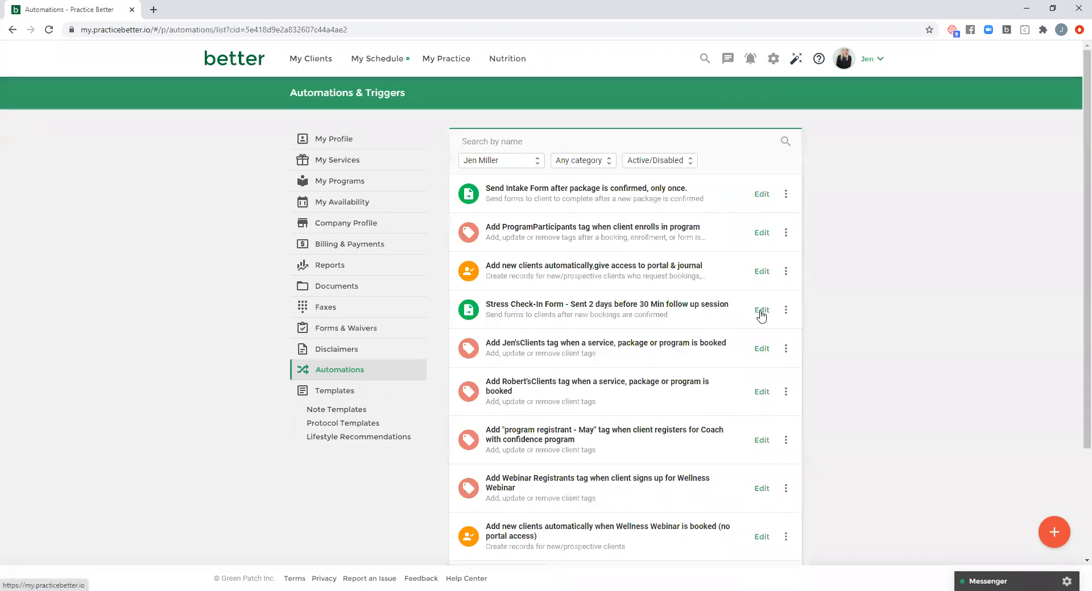
- Open the Stress Check-In Form automation for editing and examine its form sending and scheduling options, leaving them as they are
{"action": "left_click", "coordinate": [761, 311]}
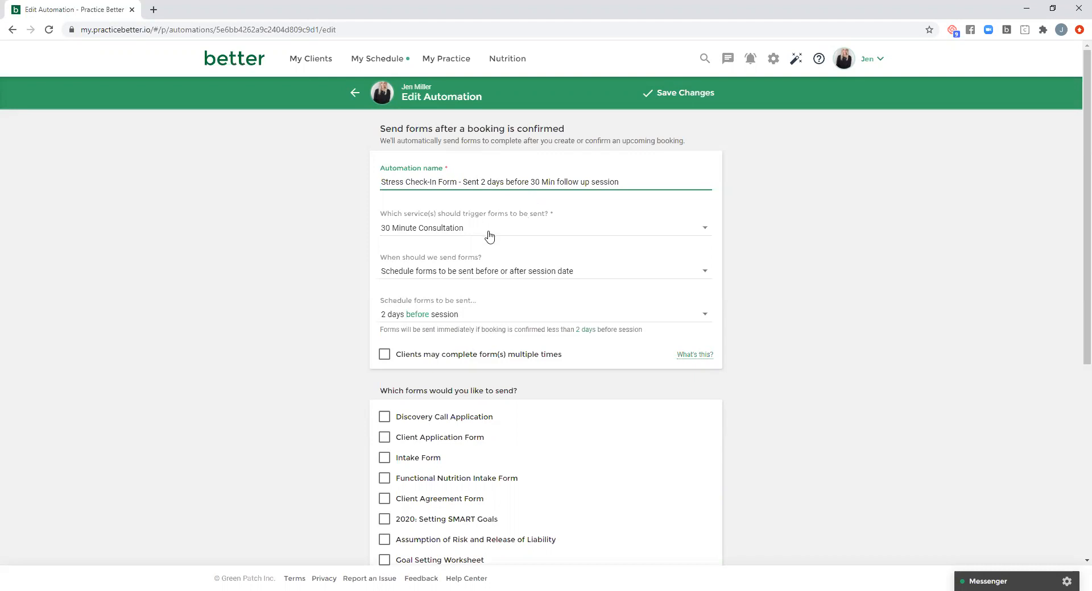
{"action": "left_click", "coordinate": [584, 274]}
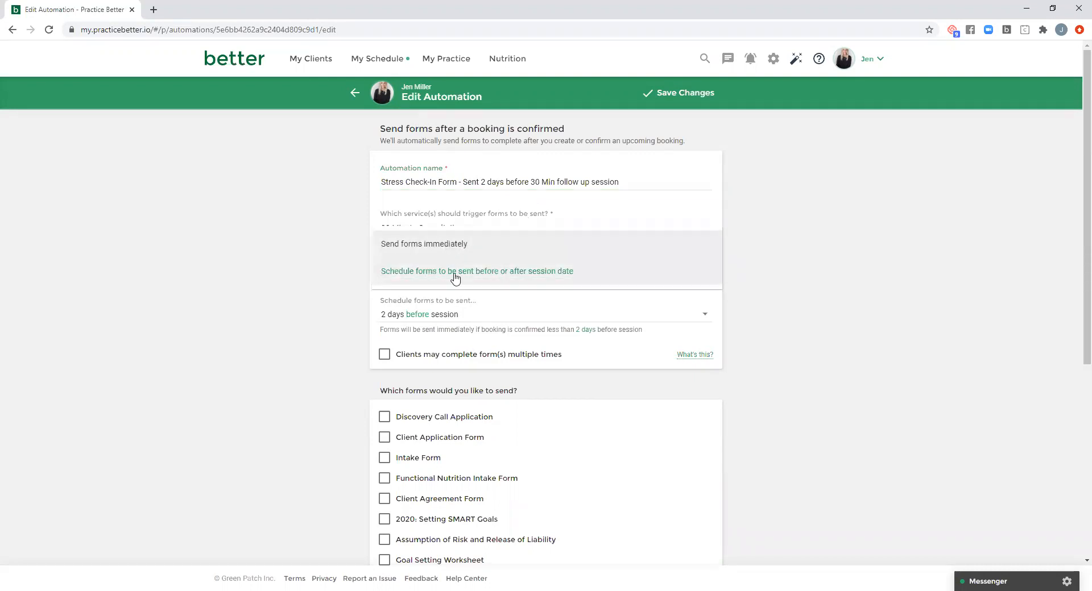
{"action": "left_click", "coordinate": [781, 277]}
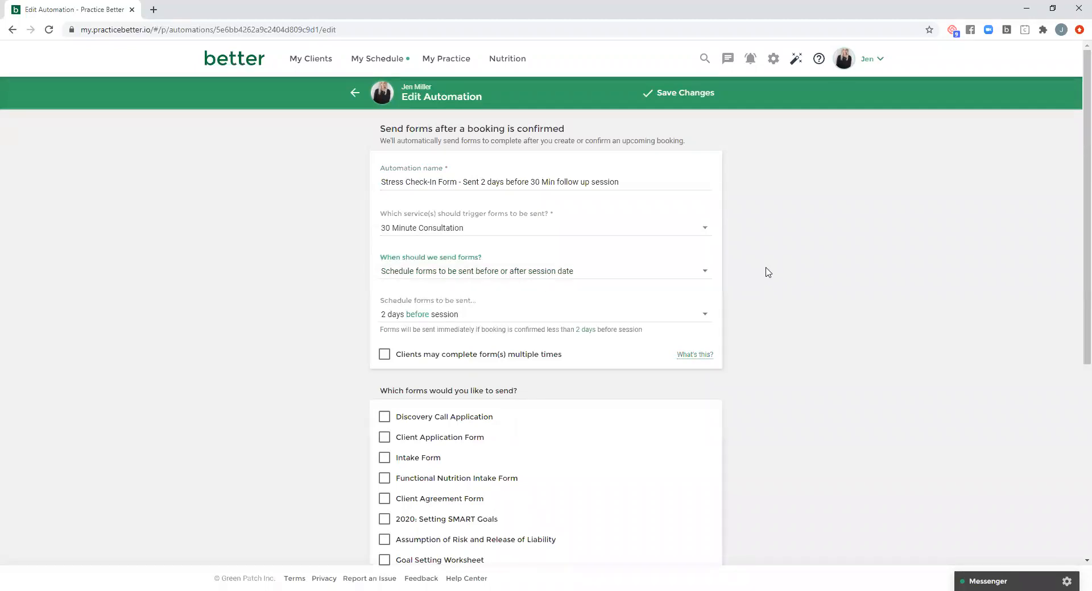
{"action": "left_click", "coordinate": [472, 316]}
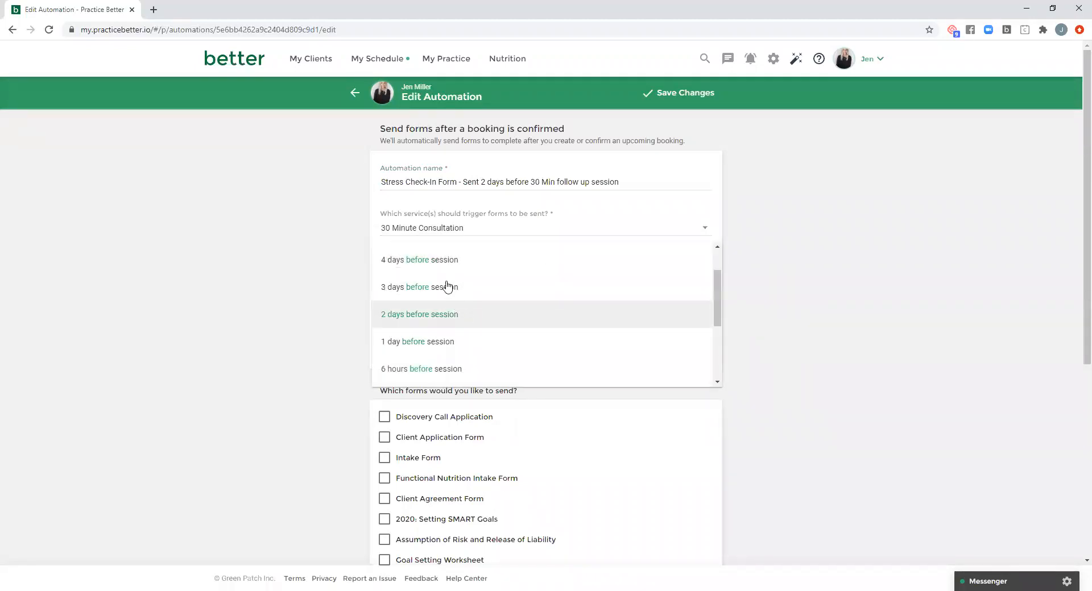
{"action": "left_click", "coordinate": [759, 317]}
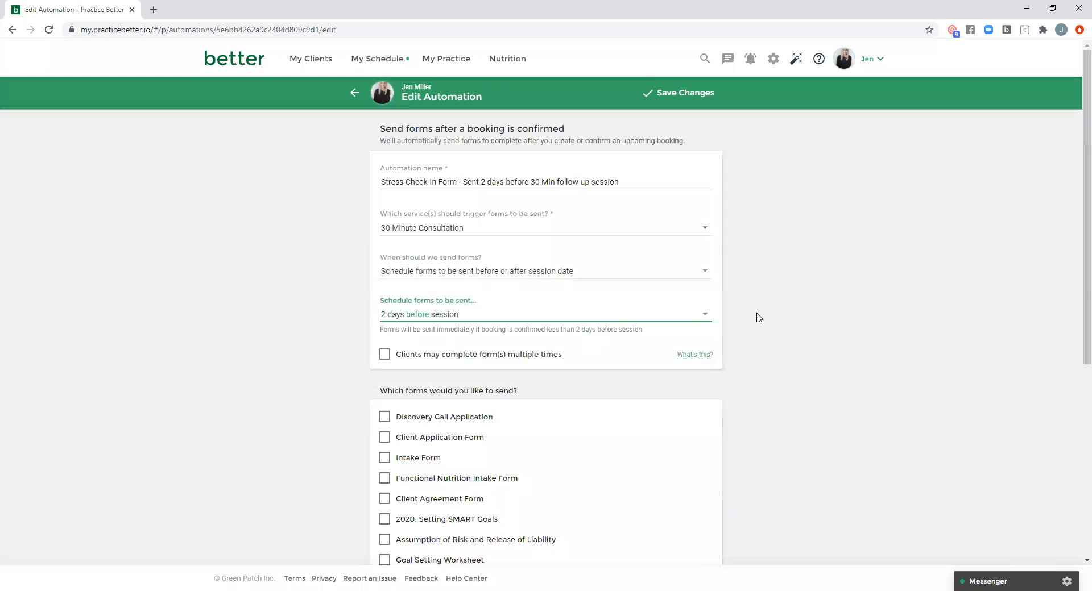
- Review the automation's form selection and additional notes section, save the automation and return to the home dashboard
{"action": "scroll", "coordinate": [758, 318], "scroll_direction": "down", "scroll_amount": 4}
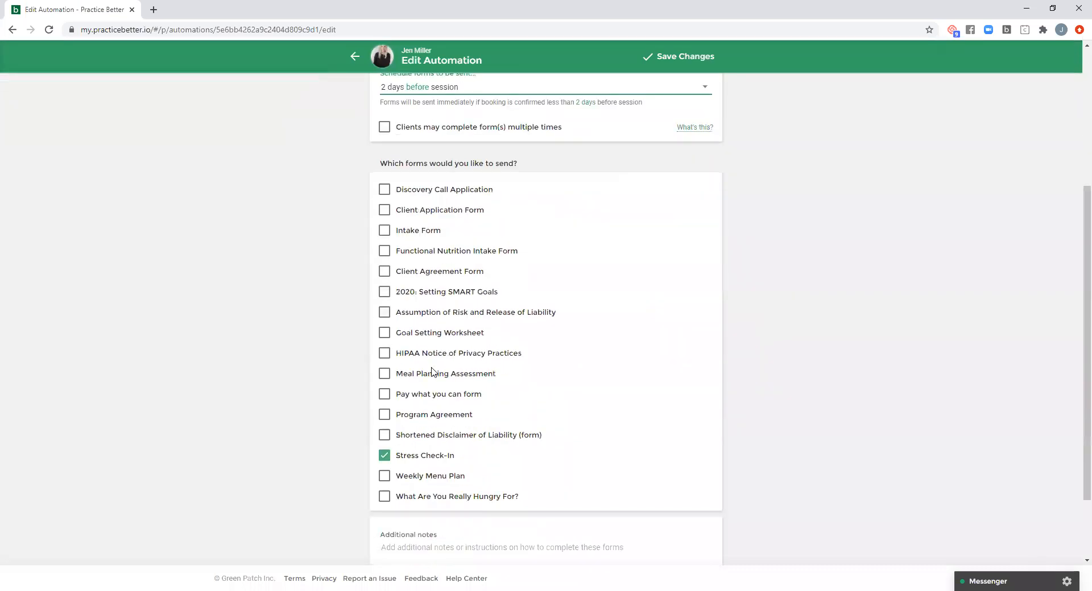
{"action": "scroll", "coordinate": [780, 333], "scroll_direction": "down", "scroll_amount": 2}
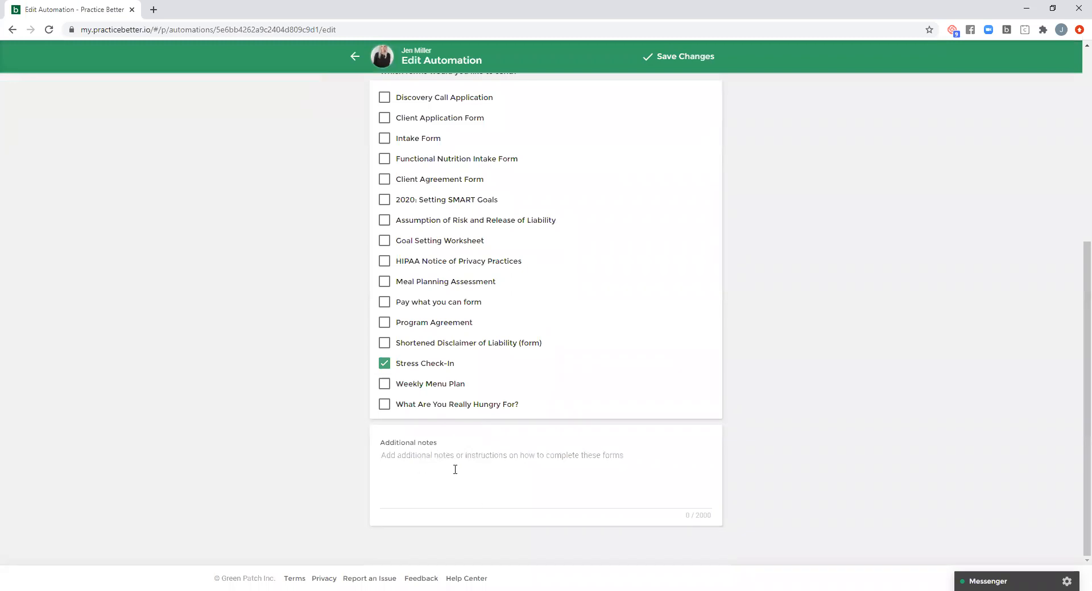
{"action": "scroll", "coordinate": [771, 292], "scroll_direction": "up", "scroll_amount": 6}
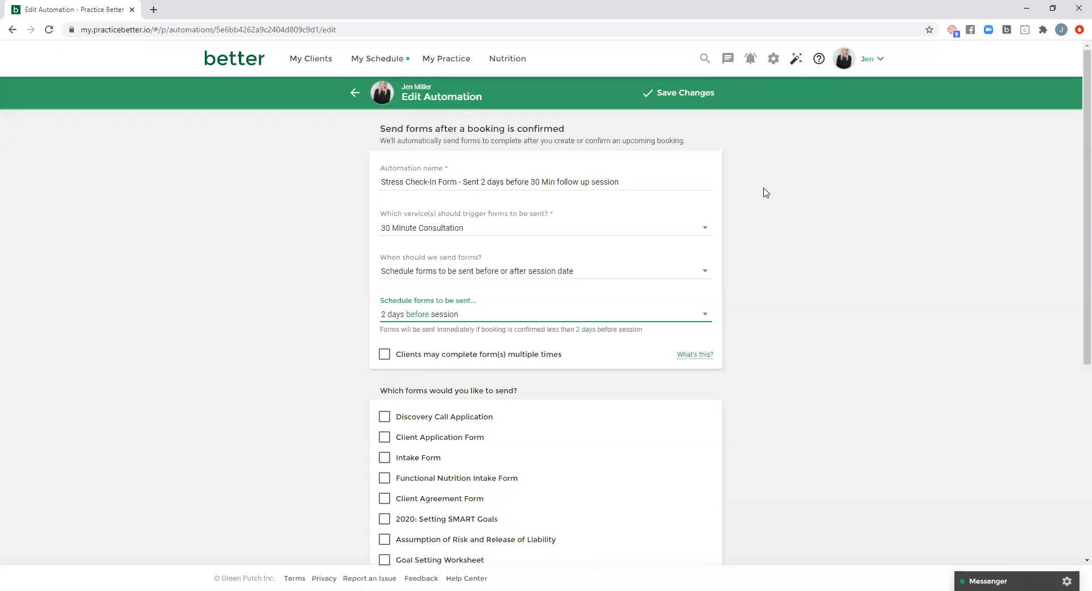
{"action": "left_click", "coordinate": [689, 99]}
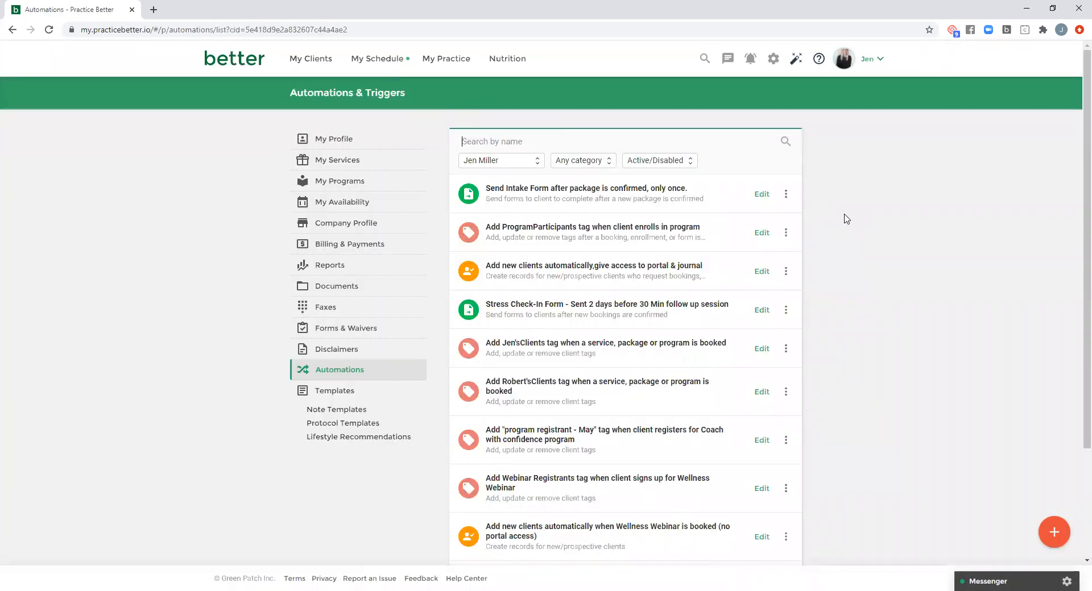
{"action": "left_click", "coordinate": [240, 59]}
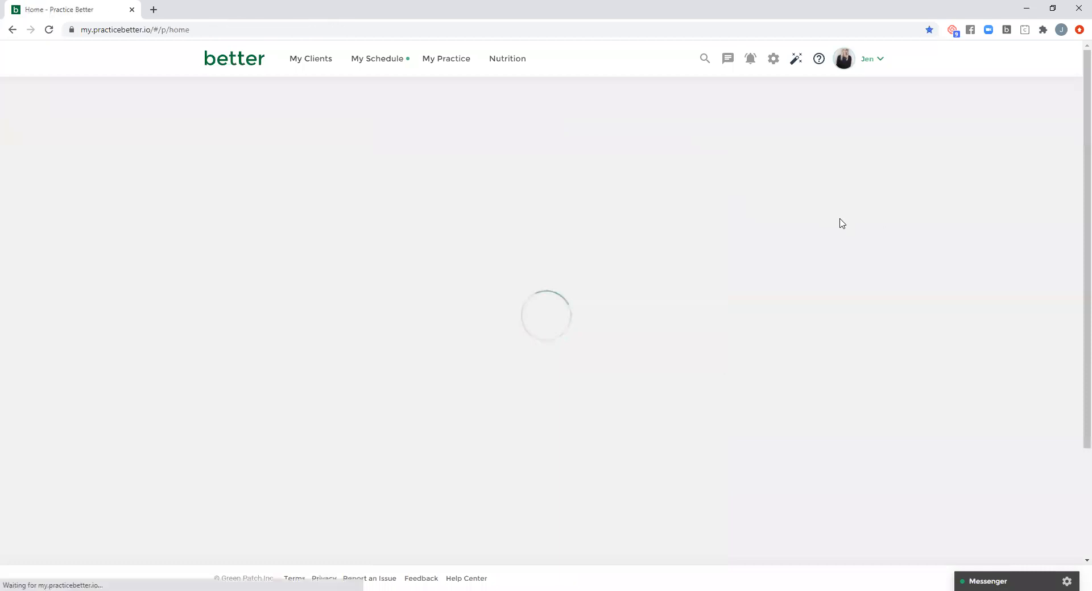